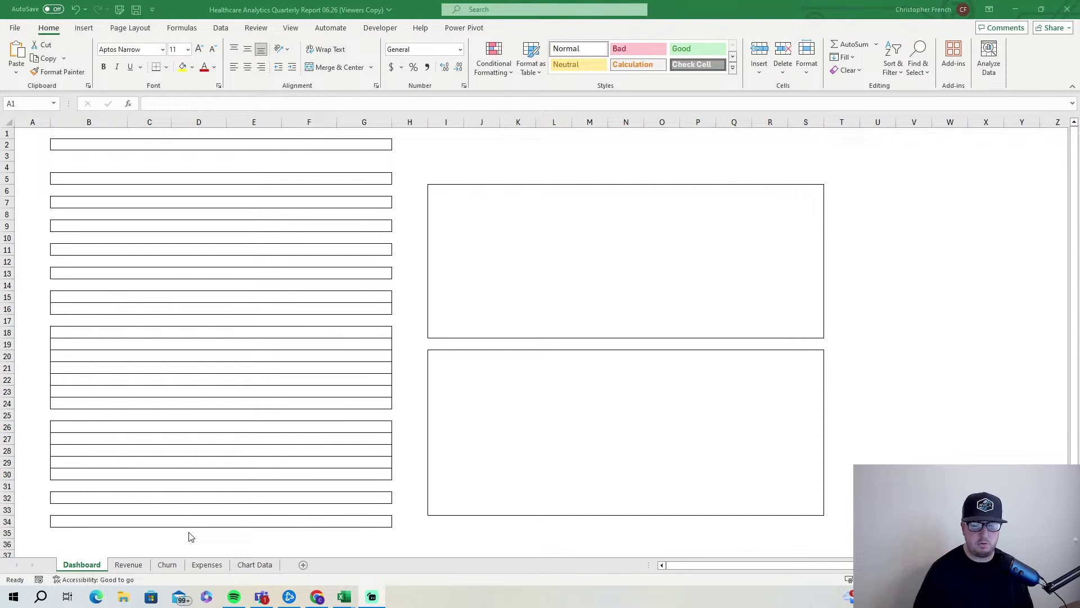
- Examine the columns and records of the Revenue, Churn and Expenses sheets
left_click(127, 566)
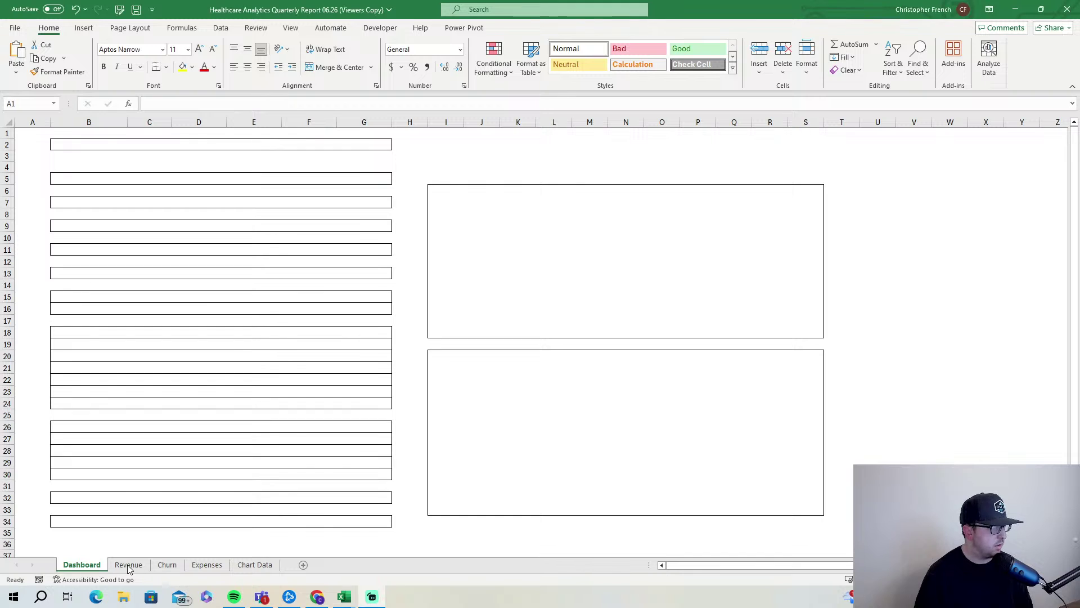
left_click(128, 565)
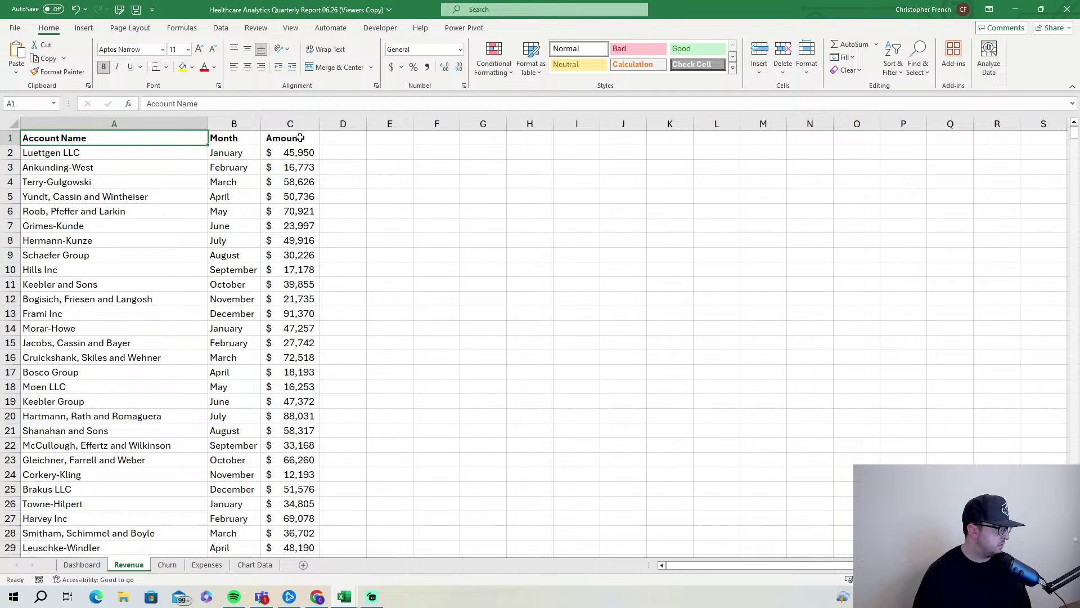
left_click(167, 565)
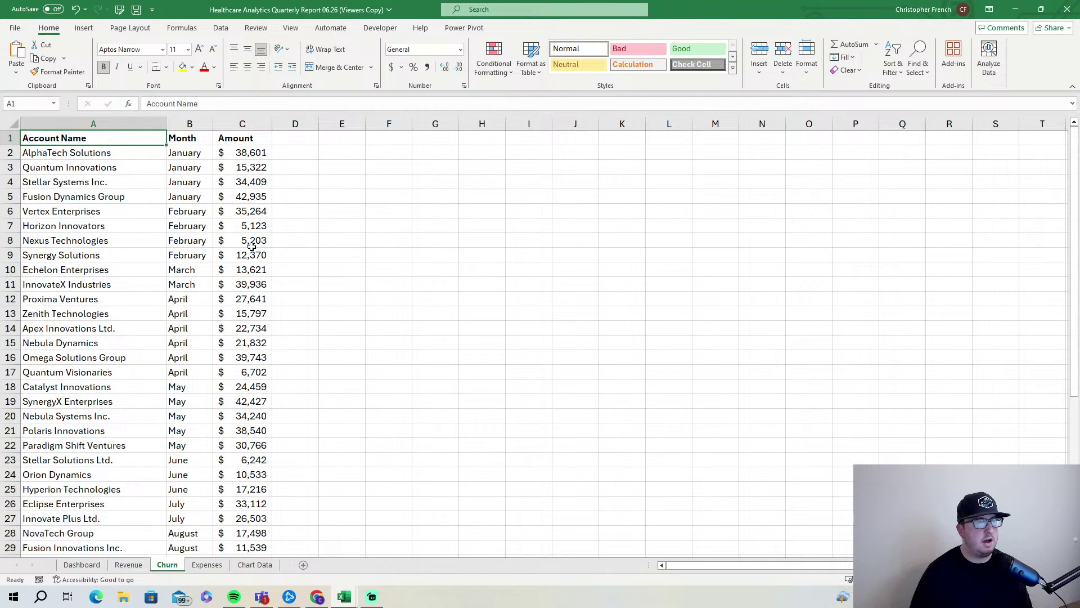
left_click(207, 565)
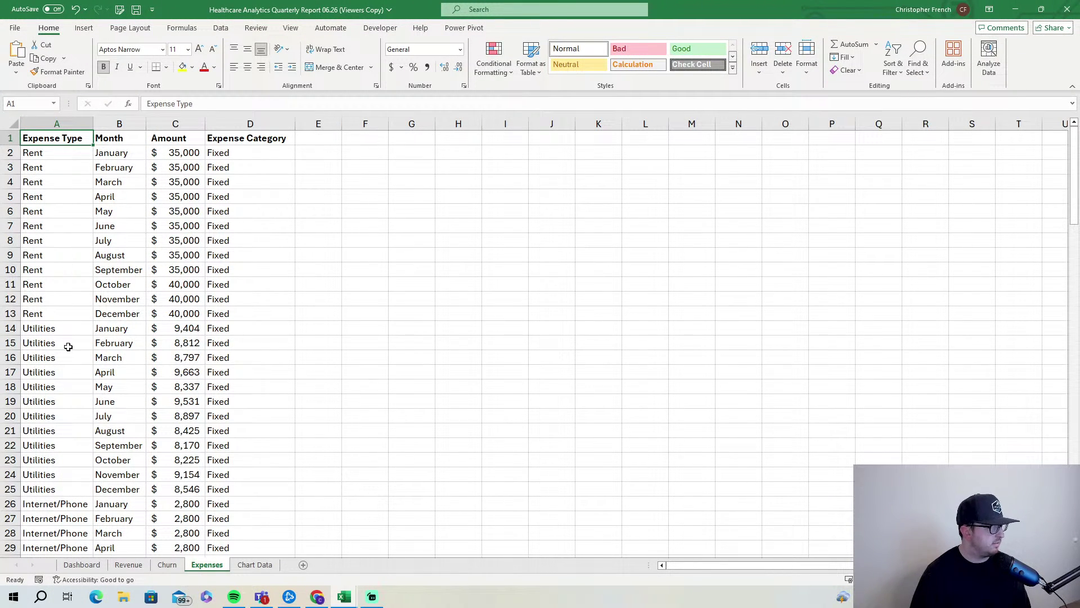
scroll(68, 315, "down", 2)
scroll(90, 293, "up", 1)
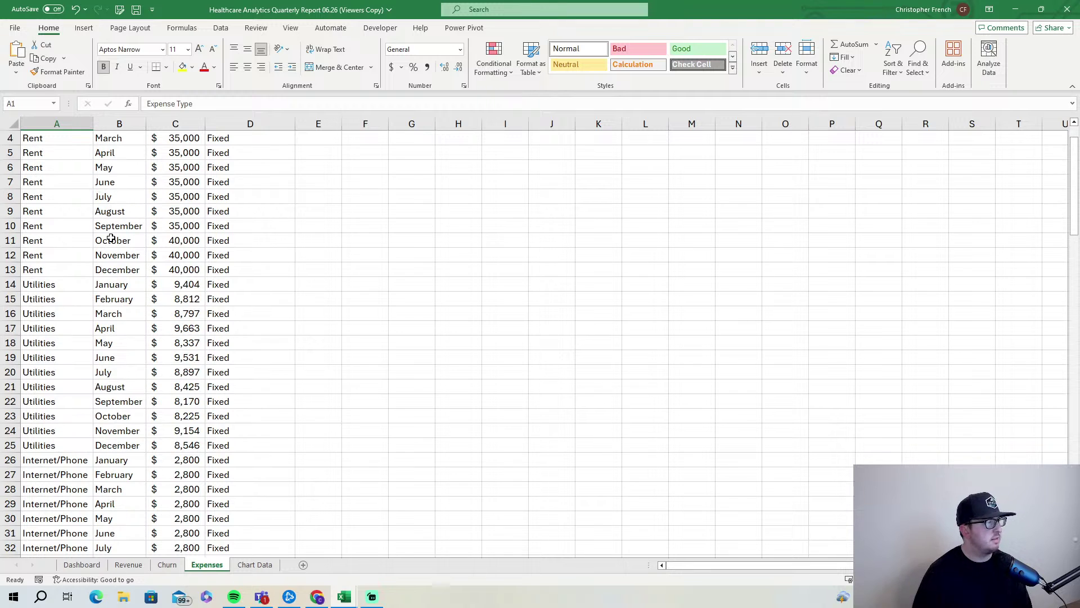
scroll(112, 242, "up", 1)
scroll(167, 193, "down", 3)
scroll(170, 203, "up", 3)
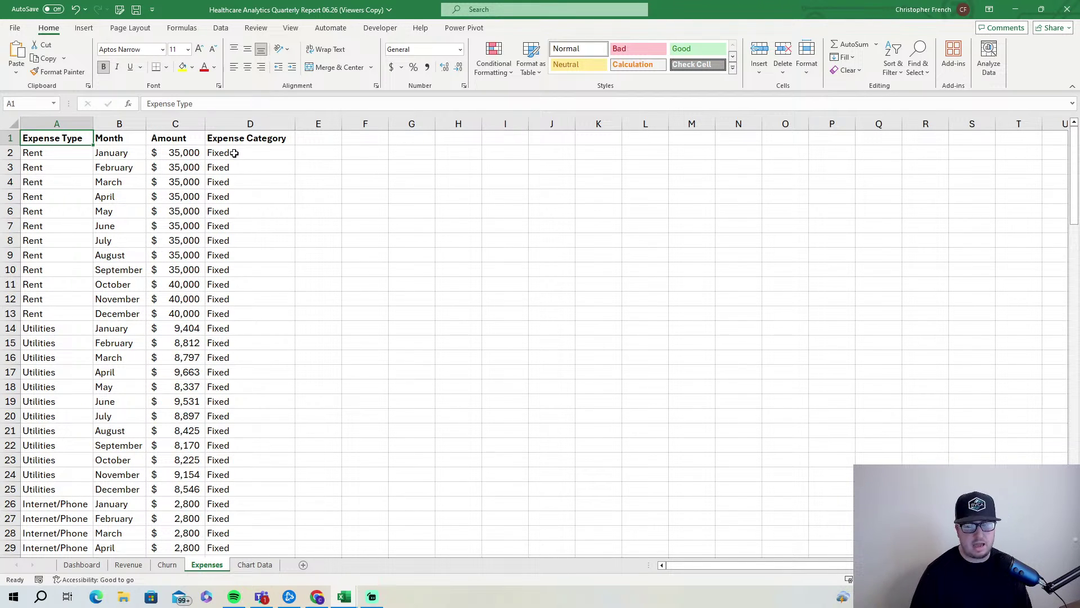
- Widen the Amount column on the Expenses sheet to fit the salary figures
scroll(233, 154, "down", 2)
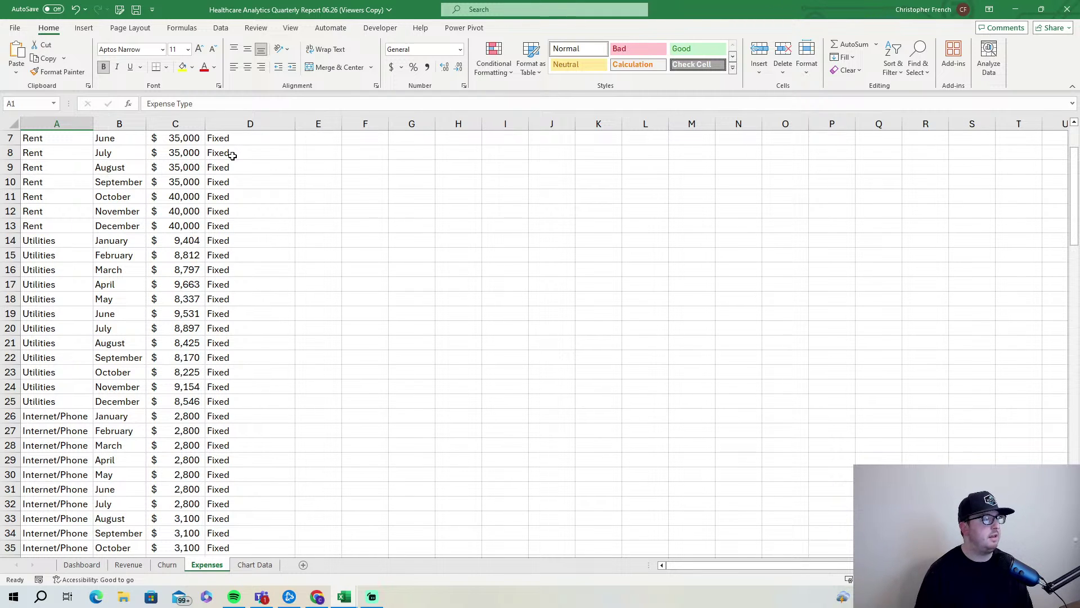
scroll(278, 229, "down", 20)
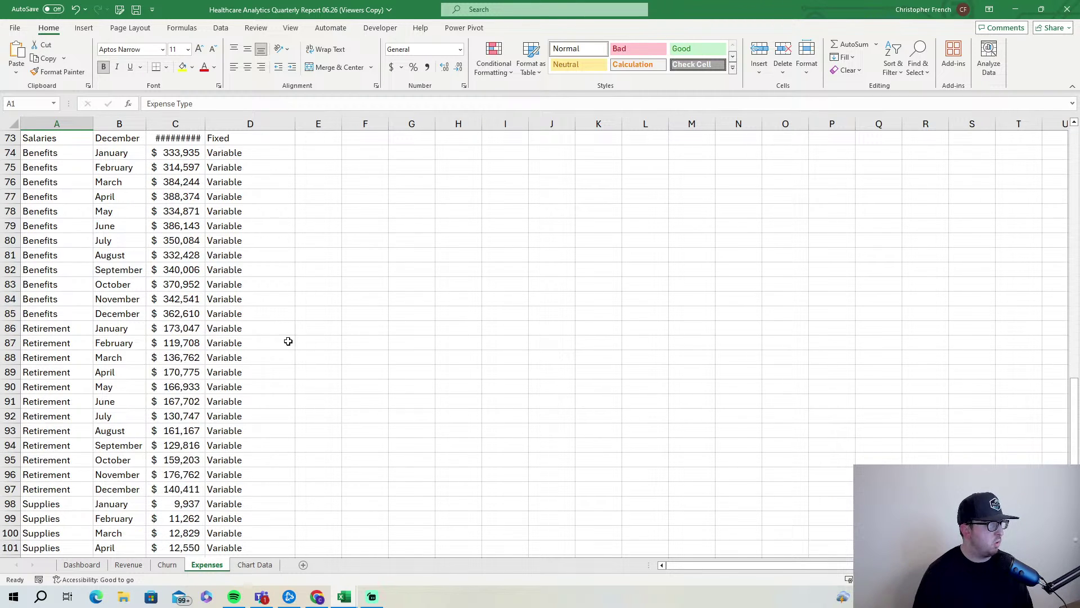
scroll(222, 310, "up", 7)
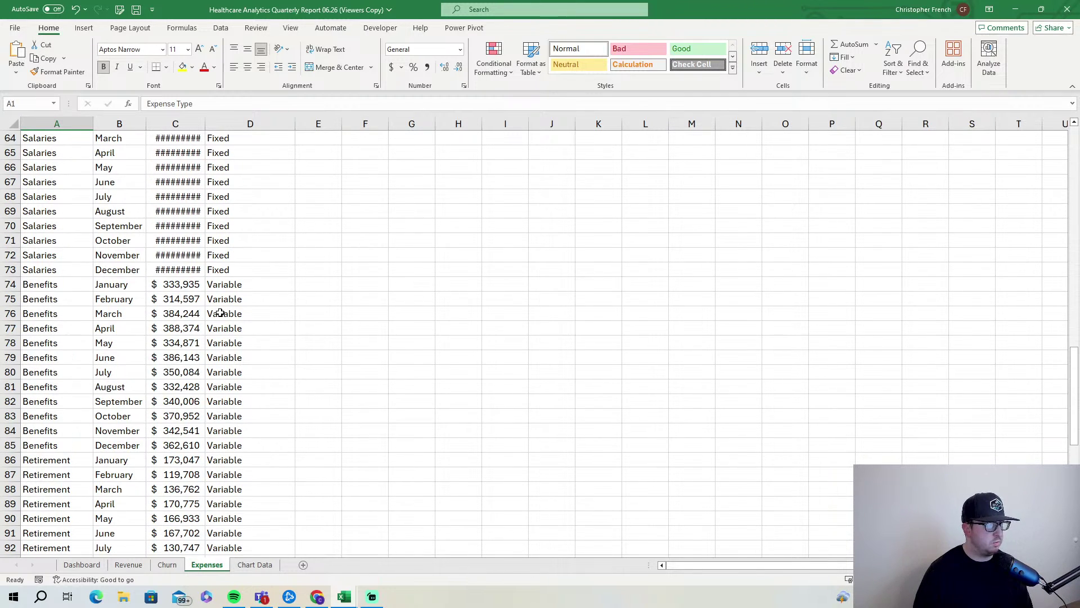
double_click(206, 125)
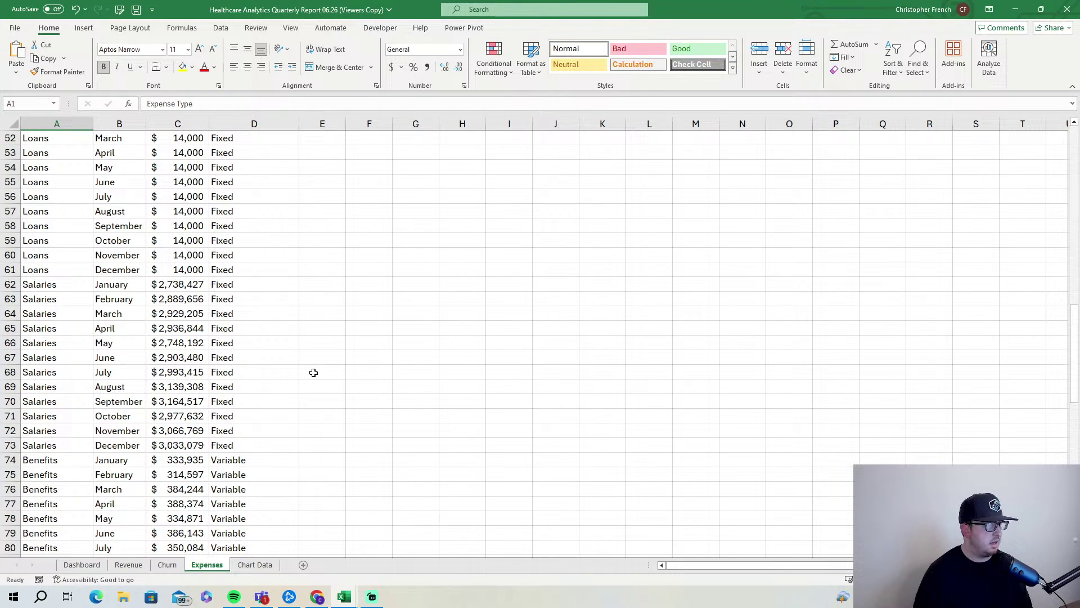
scroll(313, 372, "down", 2)
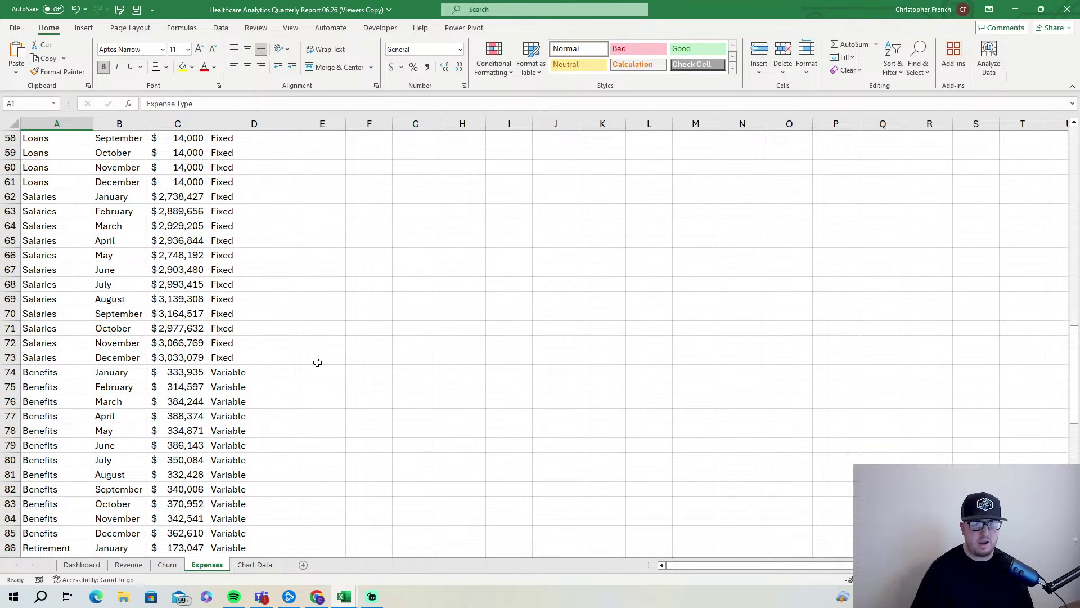
scroll(129, 383, "up", 19)
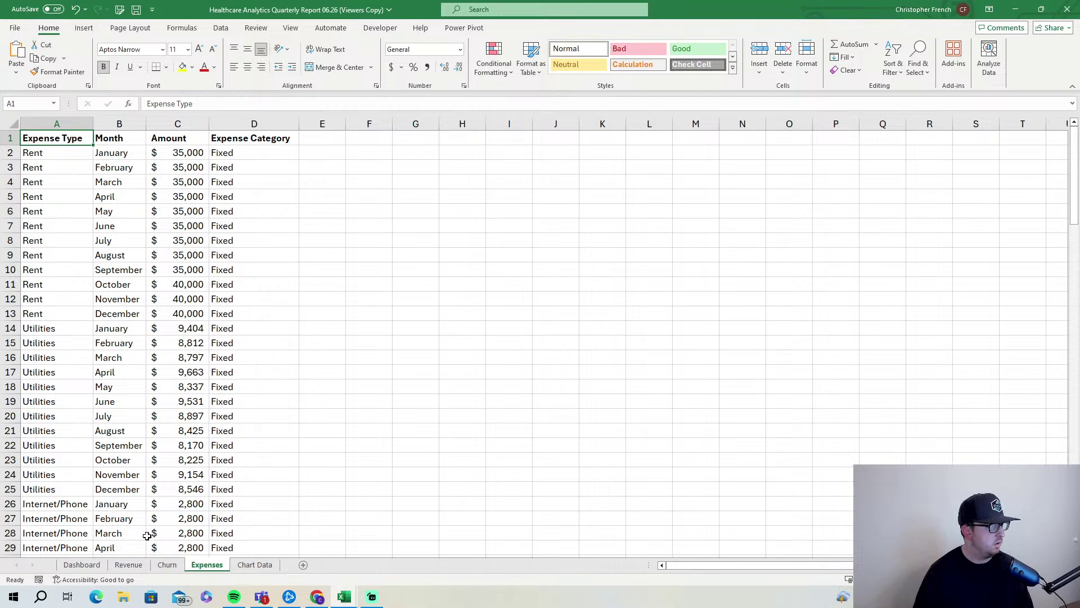
- Add a "Revenue Type" header in cell D1 of the Revenue sheet and fit the column width to it
left_click(140, 566)
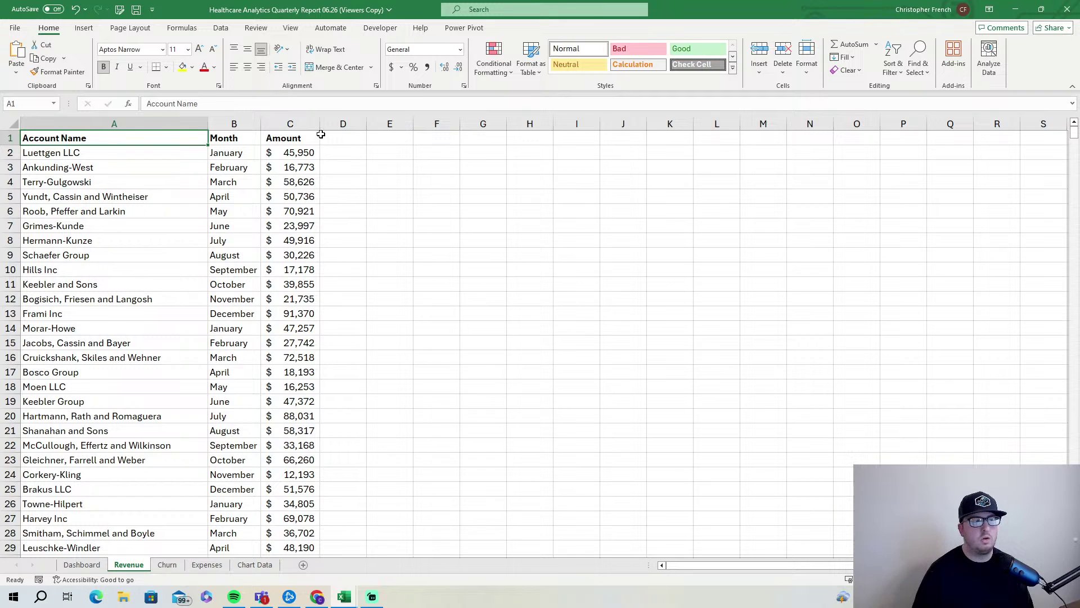
left_click(346, 138)
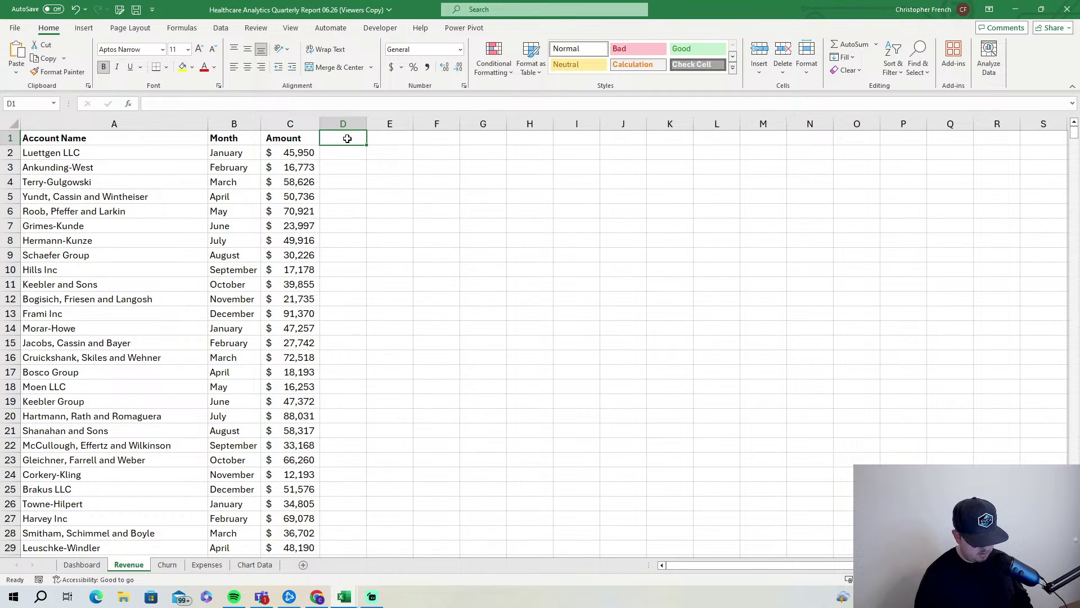
type("Revenue ")
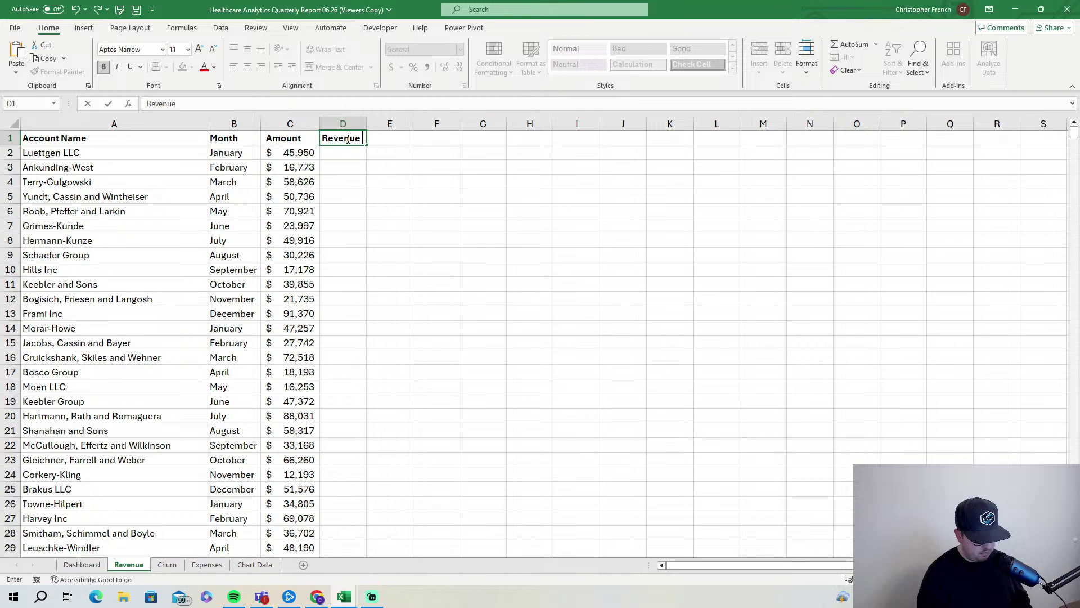
type("Type")
left_click(383, 196)
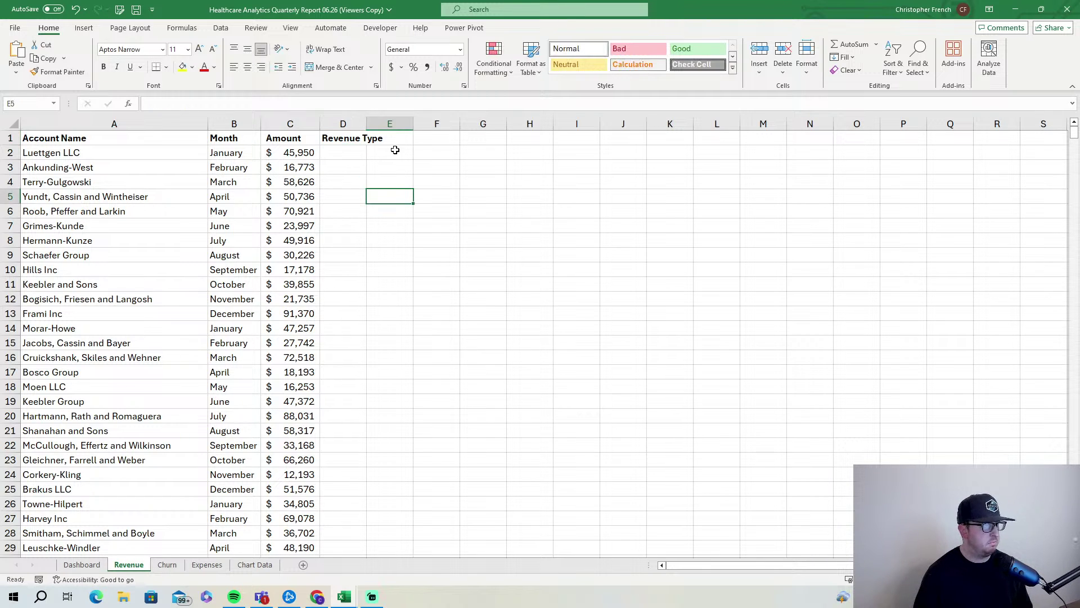
double_click(367, 124)
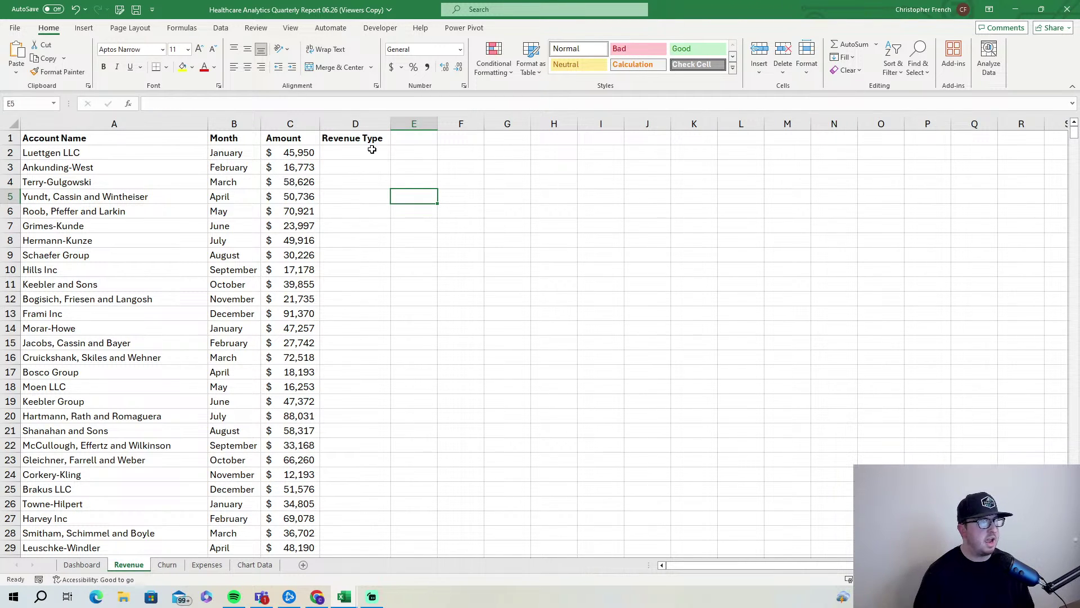
- Enter Bookings and Renewals alternately in cells D2 to D5 under Revenue Type
left_click(372, 155)
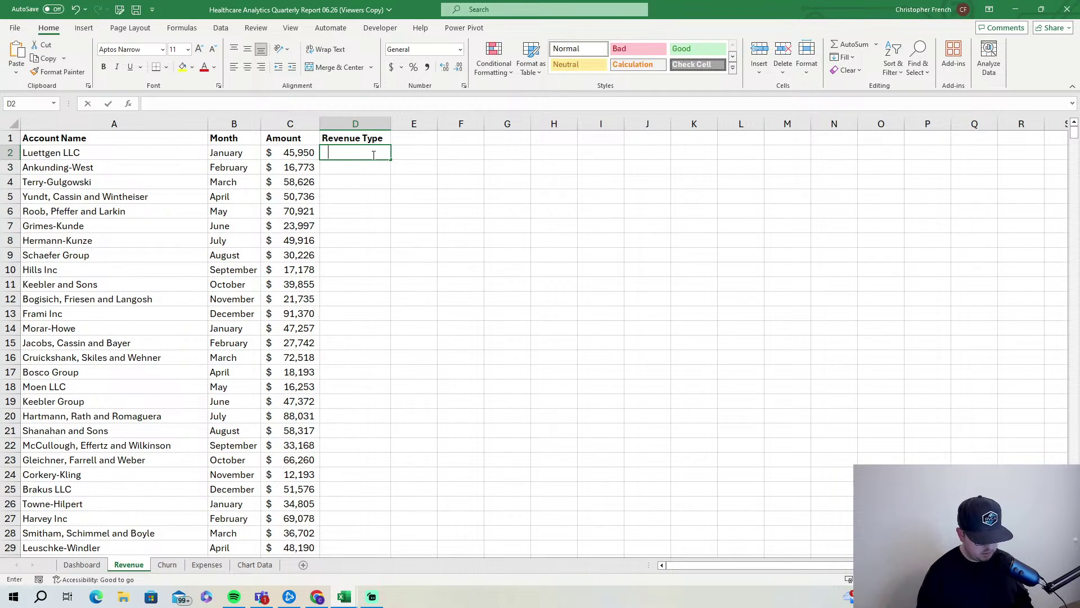
type("Bokin")
key("BackSpace")
key("BackSpace")
key("BackSpace")
type("okings")
key("Return")
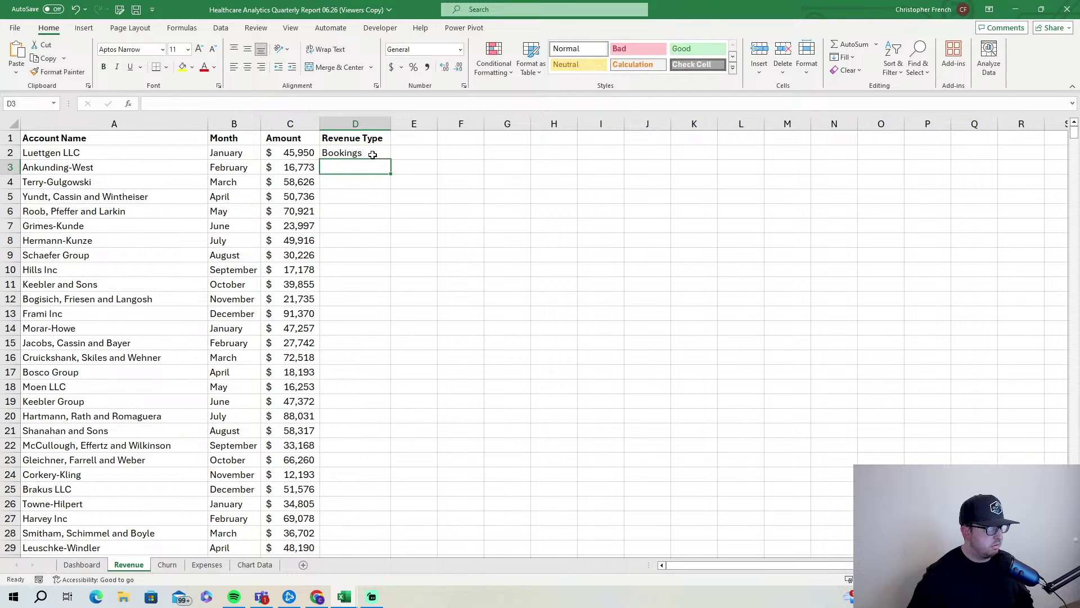
type("Renewals")
key("Return")
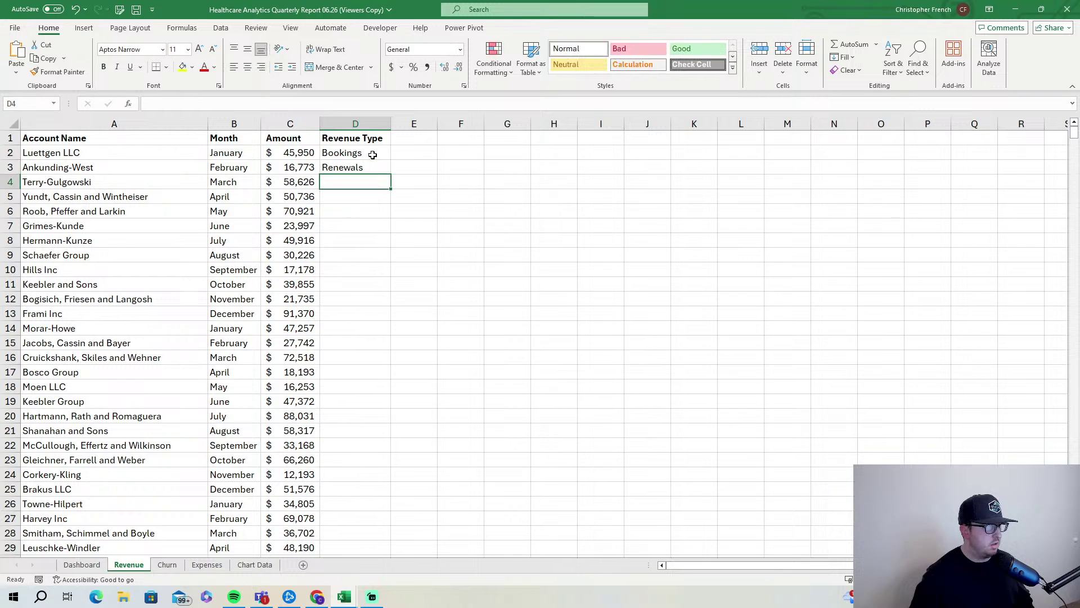
type("Bookings")
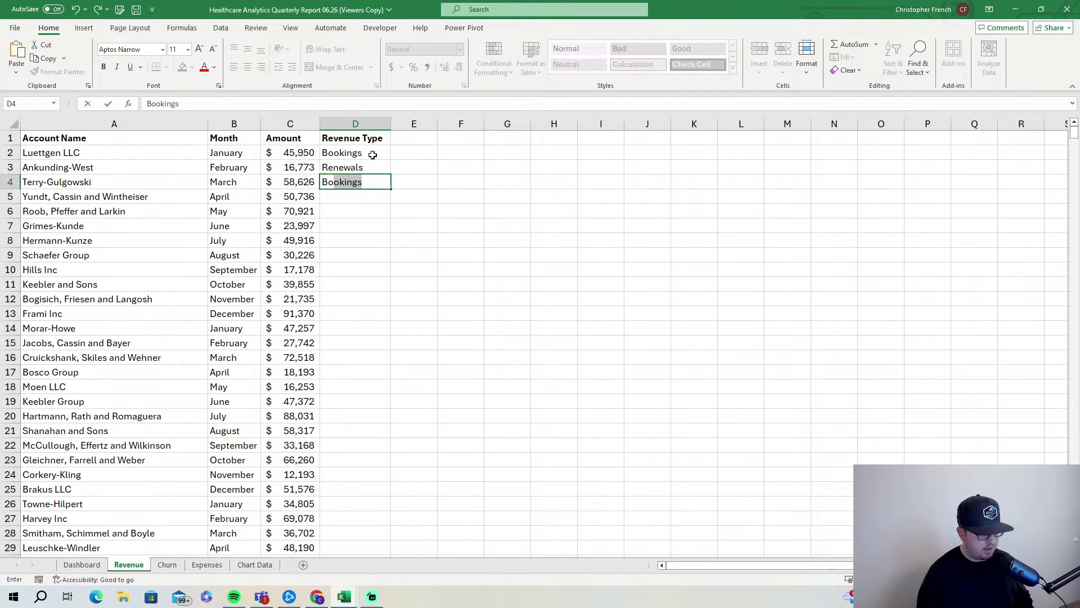
key("Return")
type("Renewals")
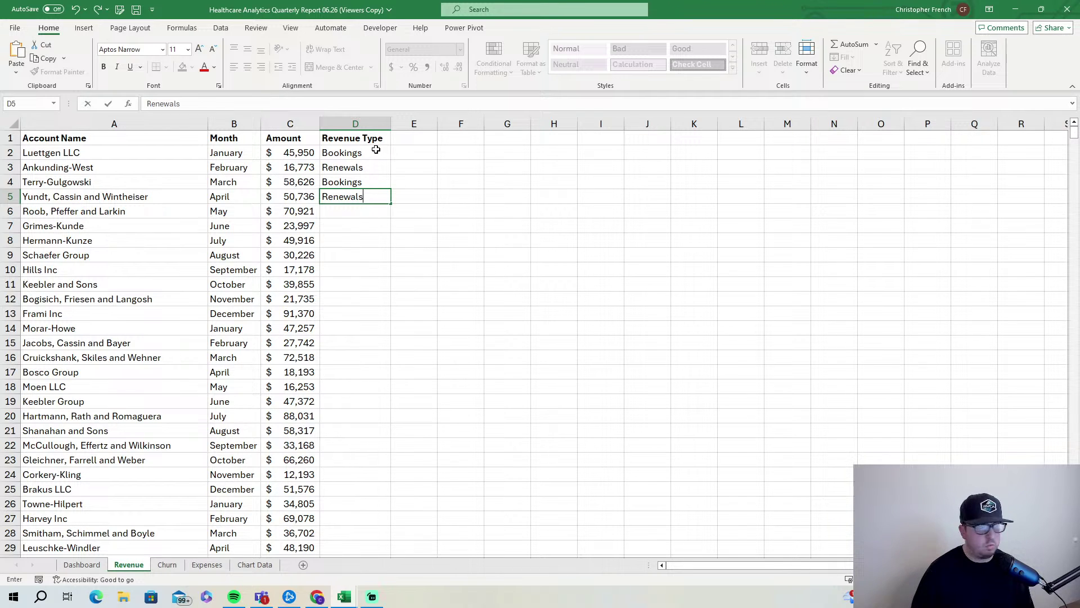
- Fill the alternating Bookings and Renewals pattern from D2:D5 down the Revenue Type column for all accounts
left_click_drag(376, 152, 380, 194)
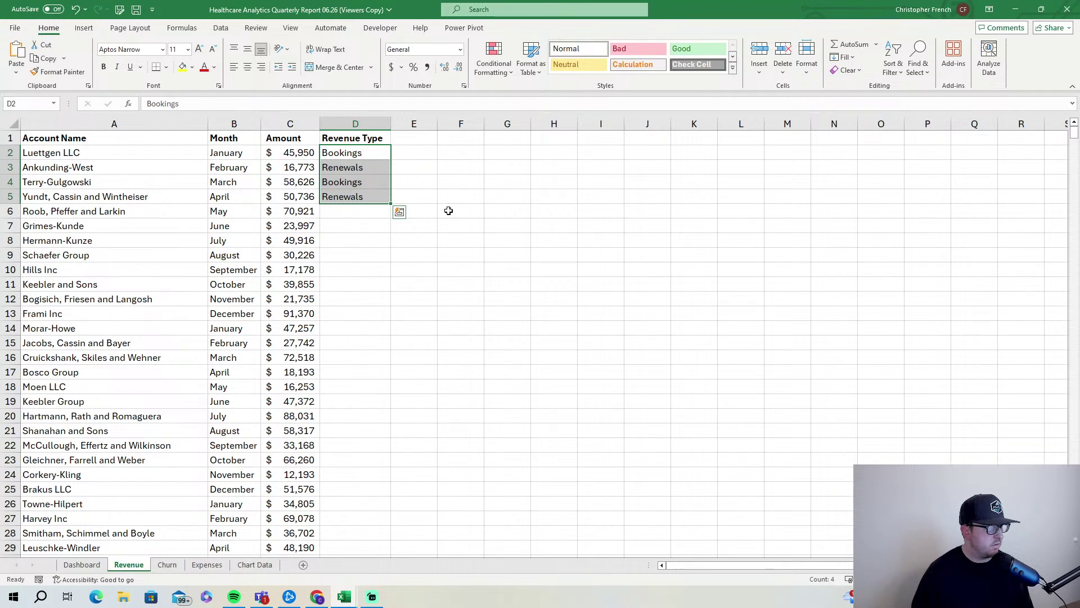
double_click(392, 203)
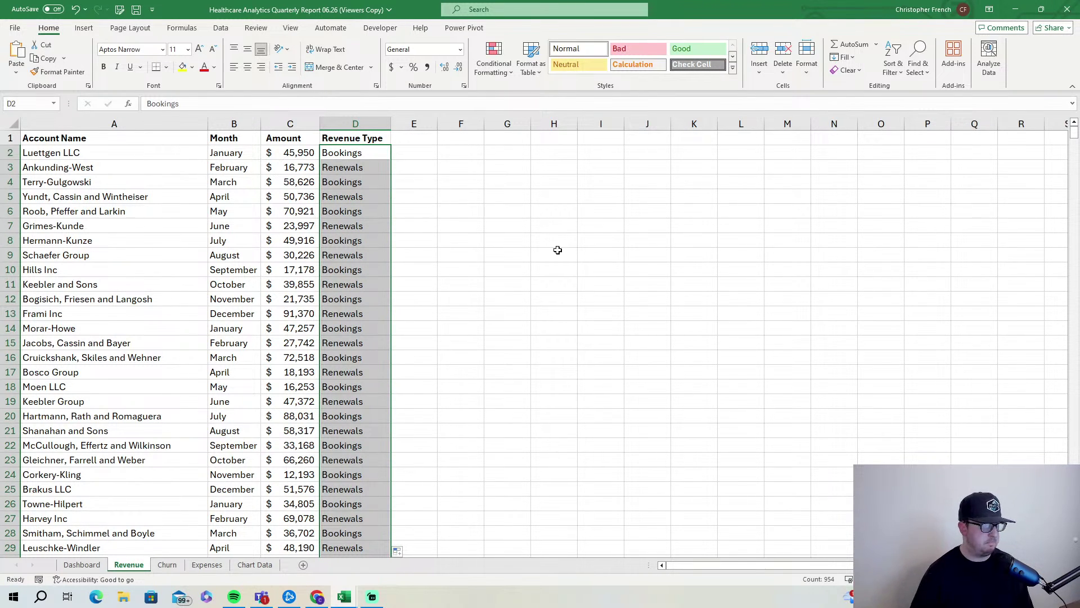
scroll(637, 317, "down", 9)
mouse_move(1074, 145)
left_mouse_down()
mouse_move(1073, 546)
mouse_move(1074, 125)
left_mouse_up()
left_click(360, 140)
left_click_drag(363, 153, 365, 195)
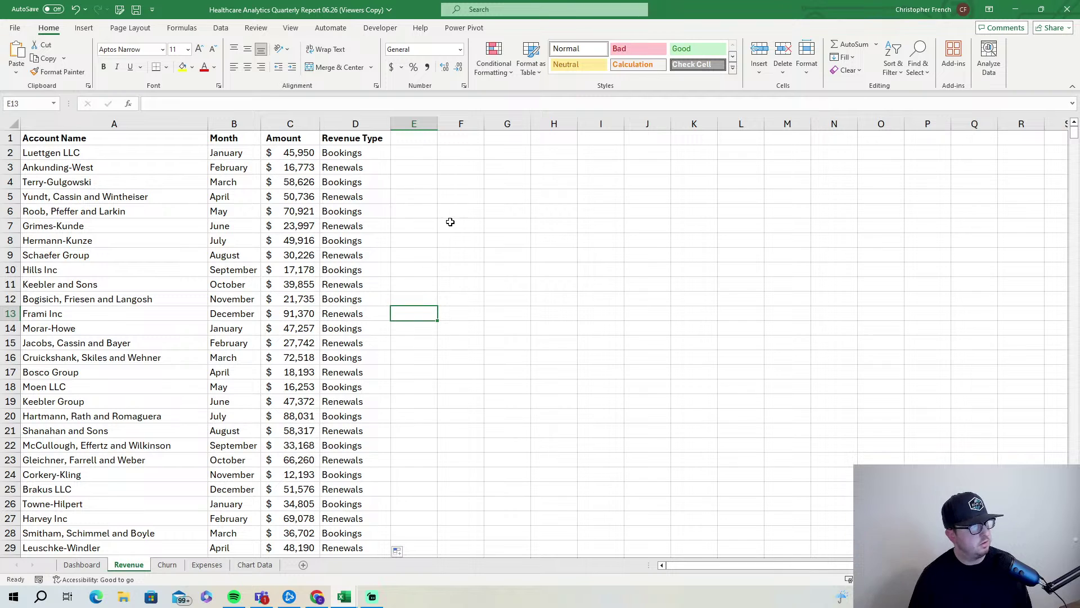
- Look over the Dashboard layout, the Chart Data sheet and the Revenue, Churn and Expenses data sheets
left_click(171, 567)
left_click(218, 567)
left_click(255, 565)
left_click(85, 565)
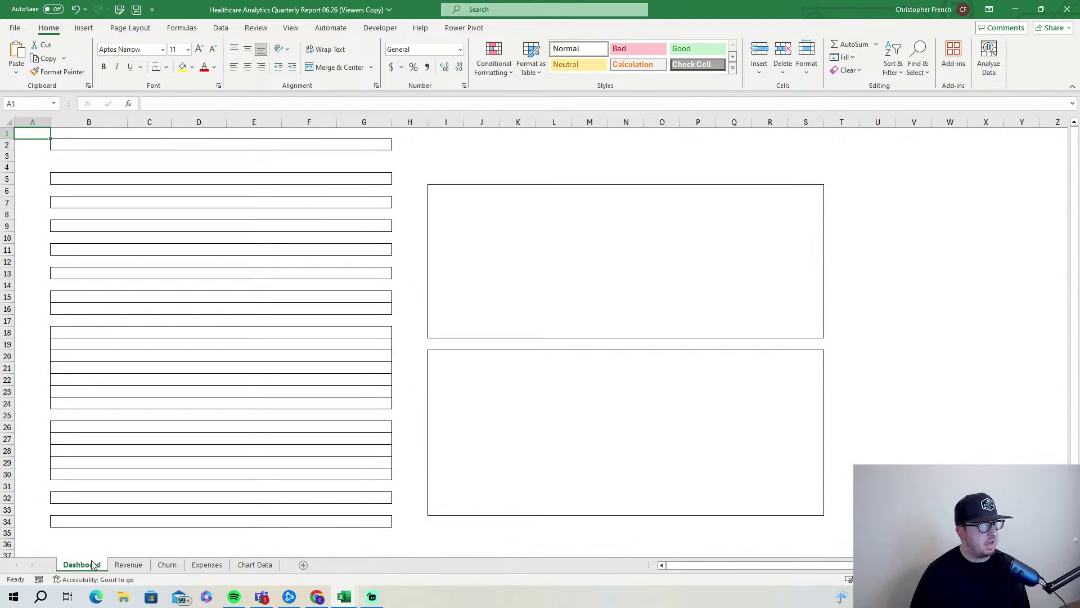
left_click(129, 565)
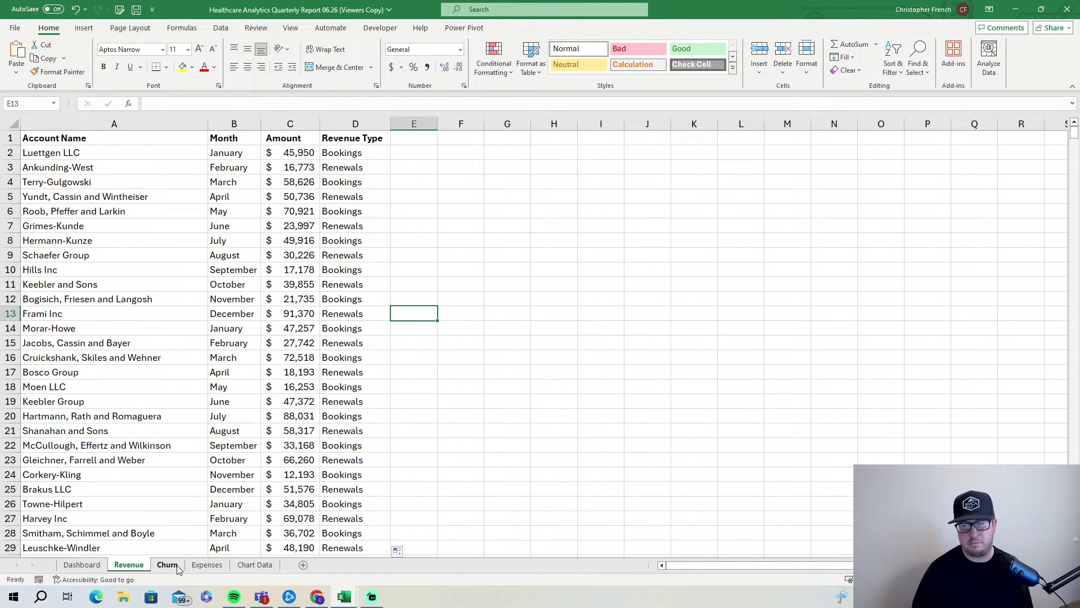
left_click(81, 565)
left_click(250, 565)
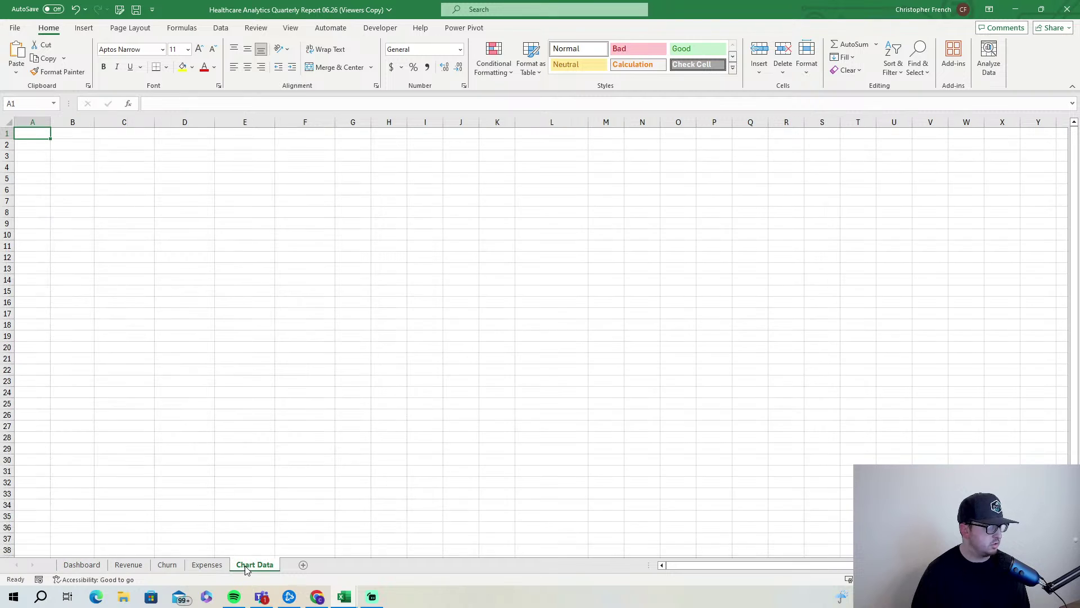
left_click(135, 565)
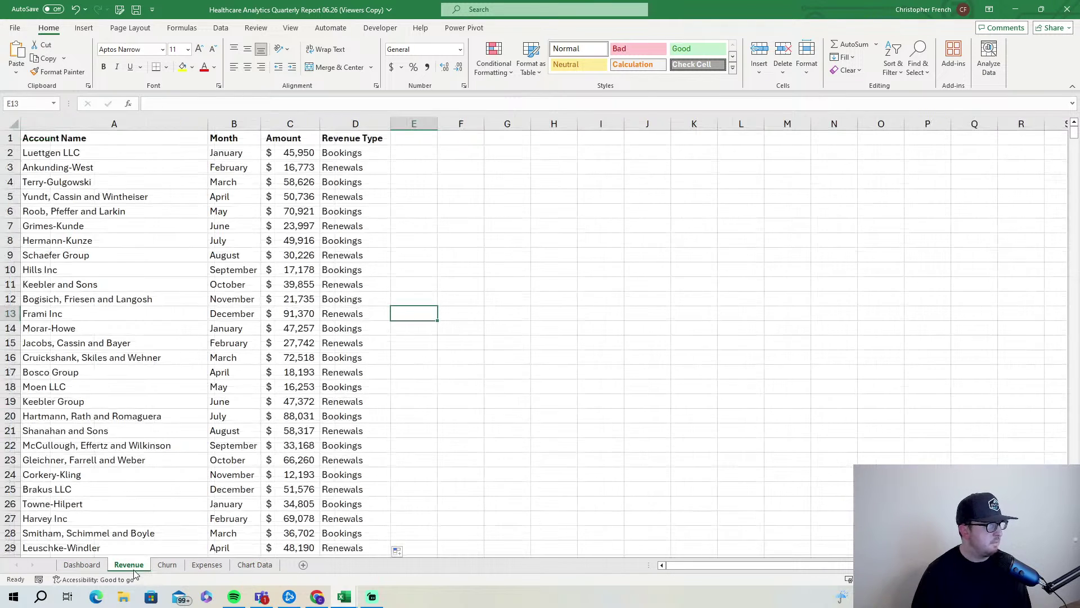
left_click(164, 565)
left_click(194, 565)
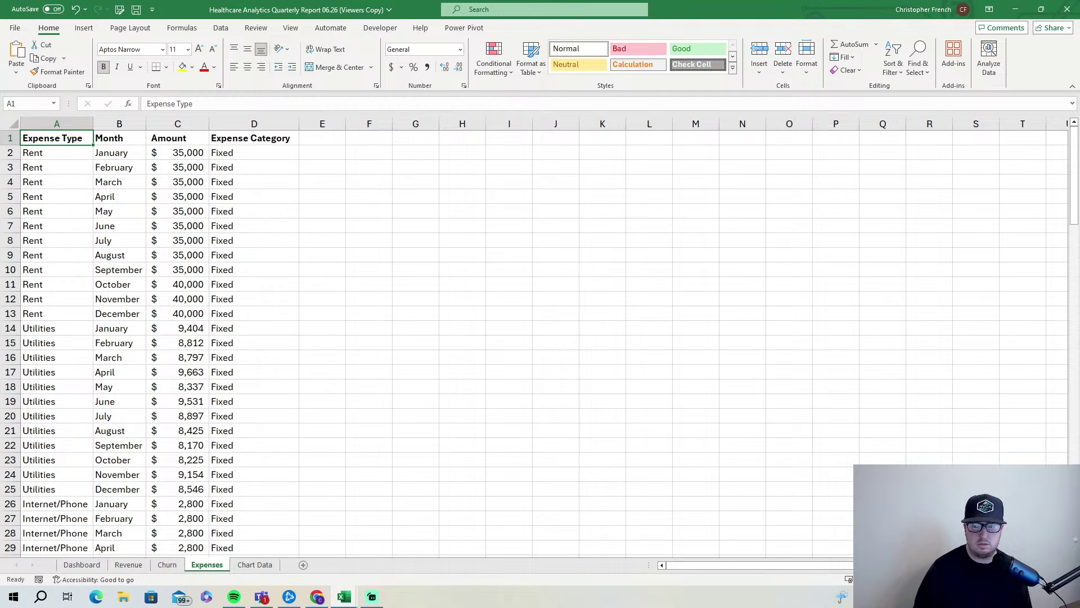
key("alt+Tab")
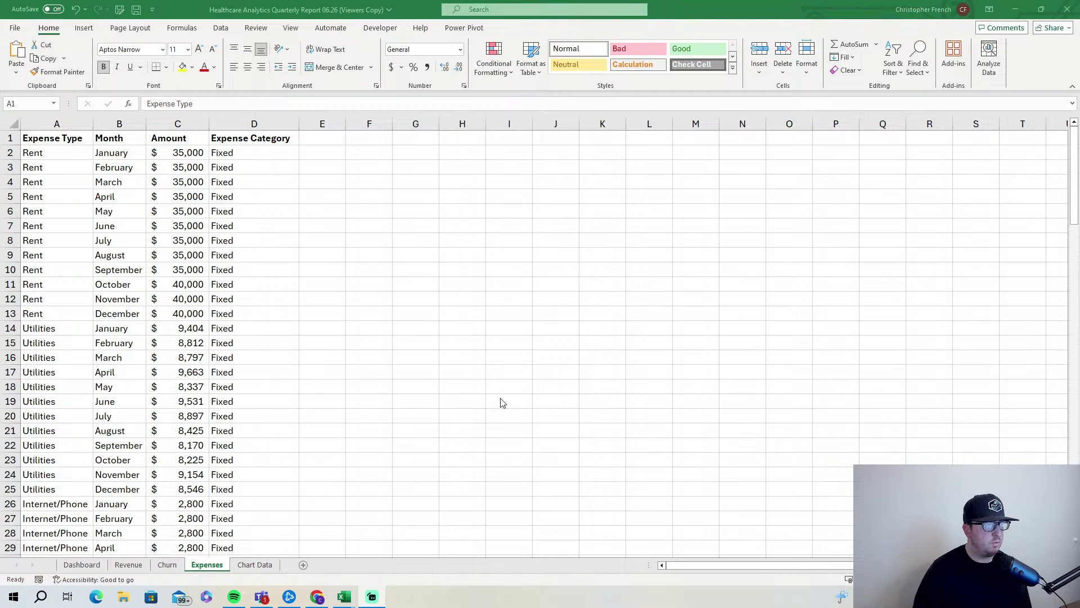
key("alt+Tab")
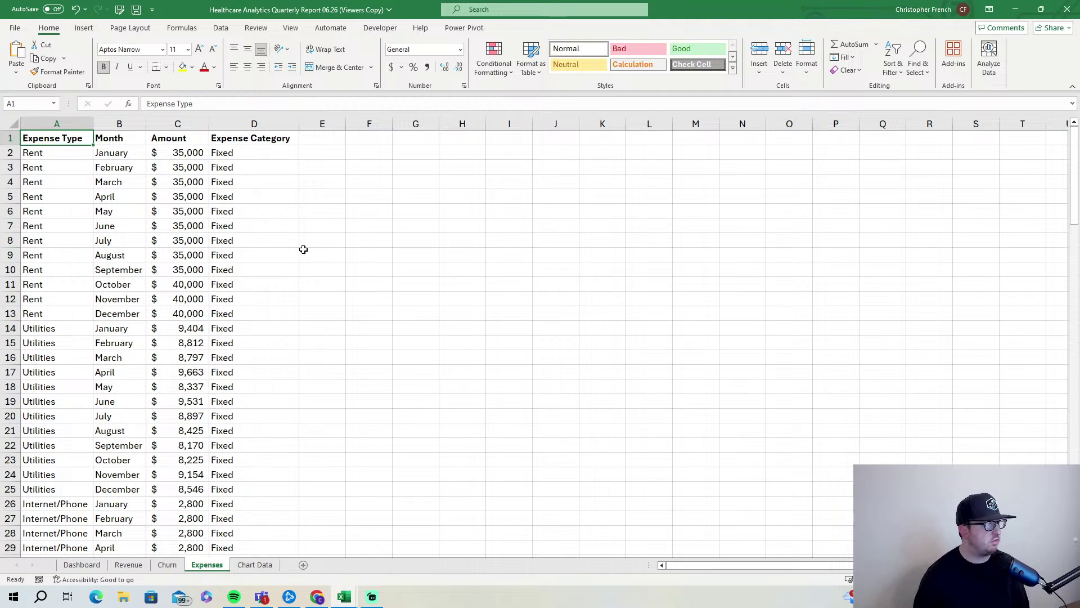
- Review the source data on the Revenue, Churn and Expenses sheets again
left_click(129, 565)
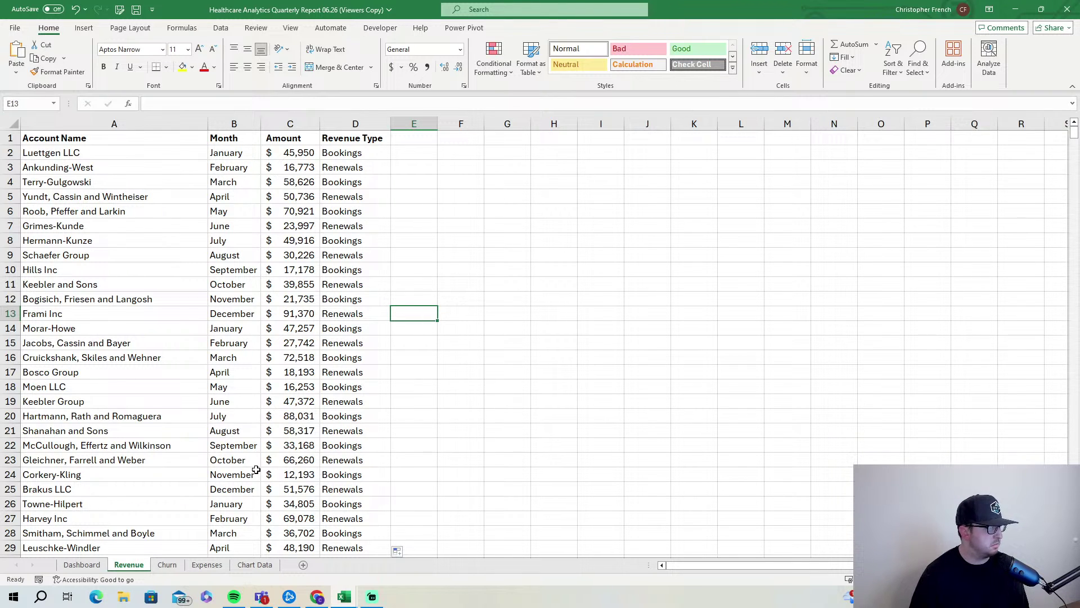
scroll(258, 468, "down", 2)
left_click(167, 564)
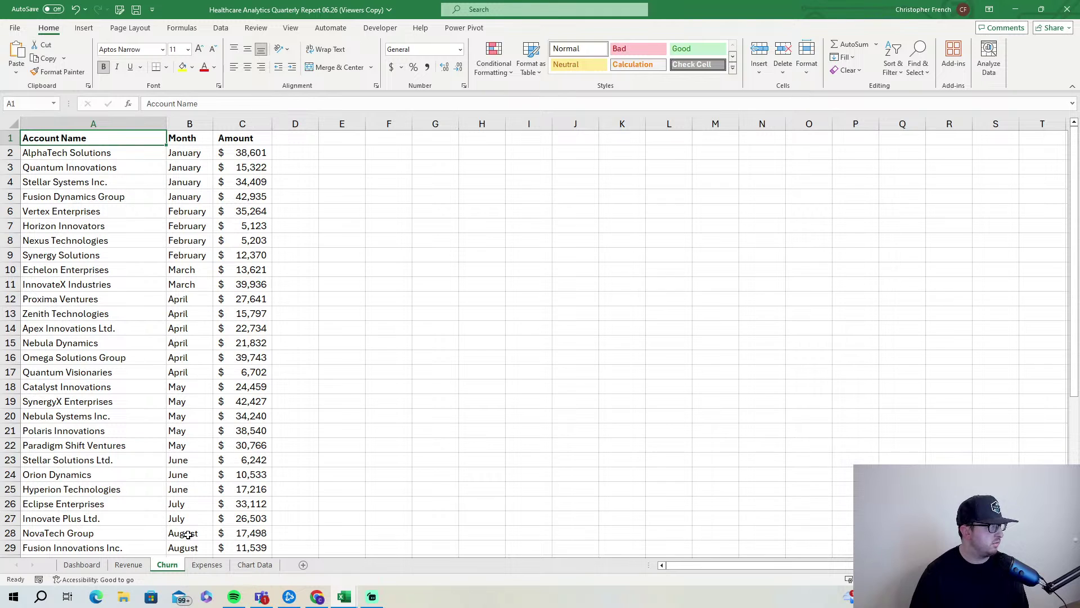
left_click(206, 564)
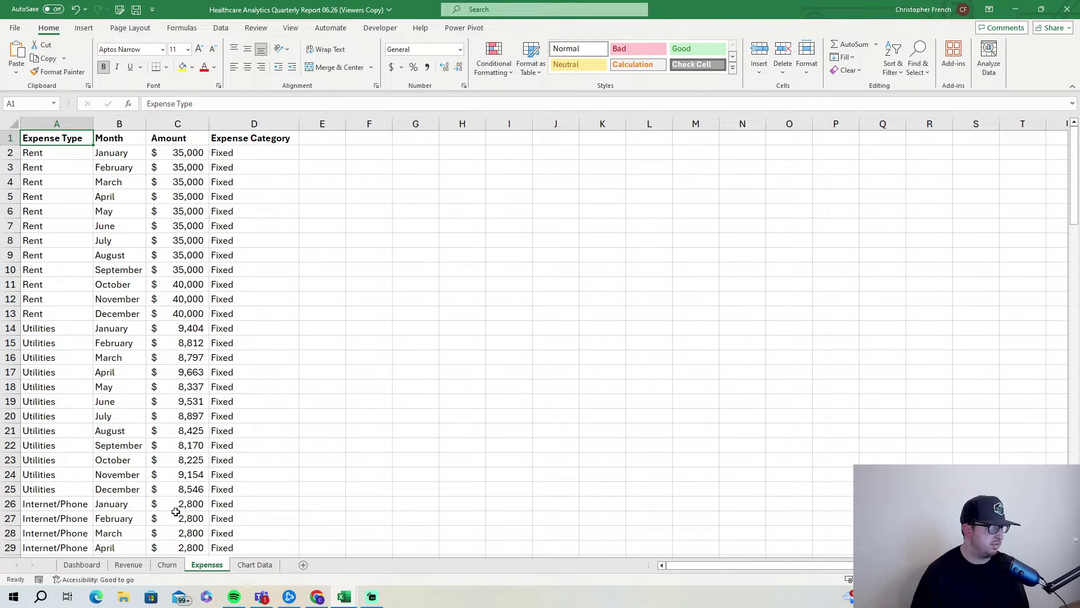
- Add a Quarter column header in E1 of the Revenue sheet, beside Revenue Type
left_click(125, 567)
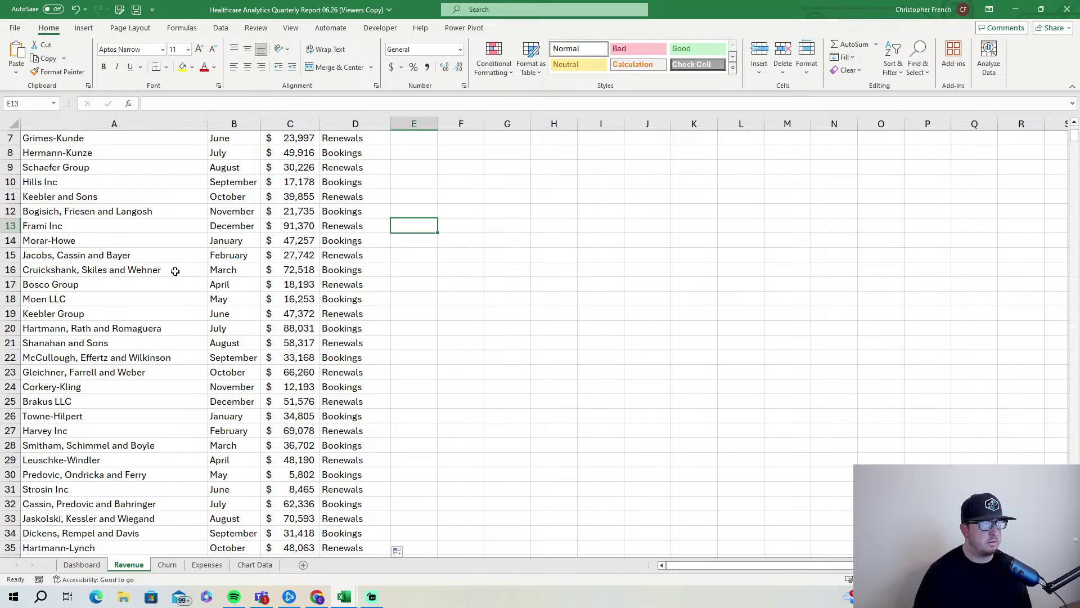
scroll(180, 281, "up", 2)
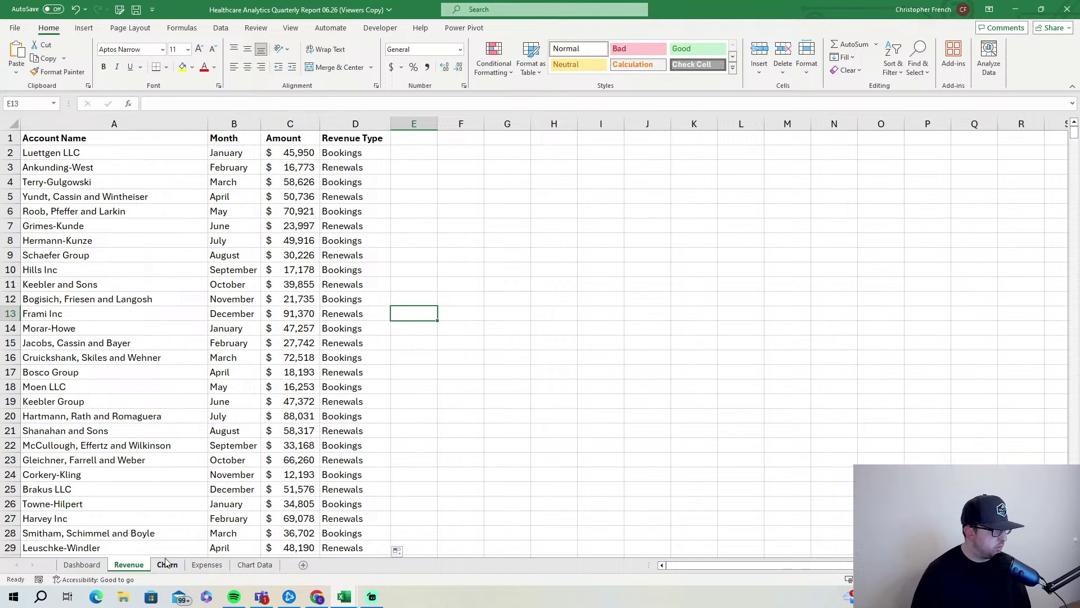
left_click(404, 138)
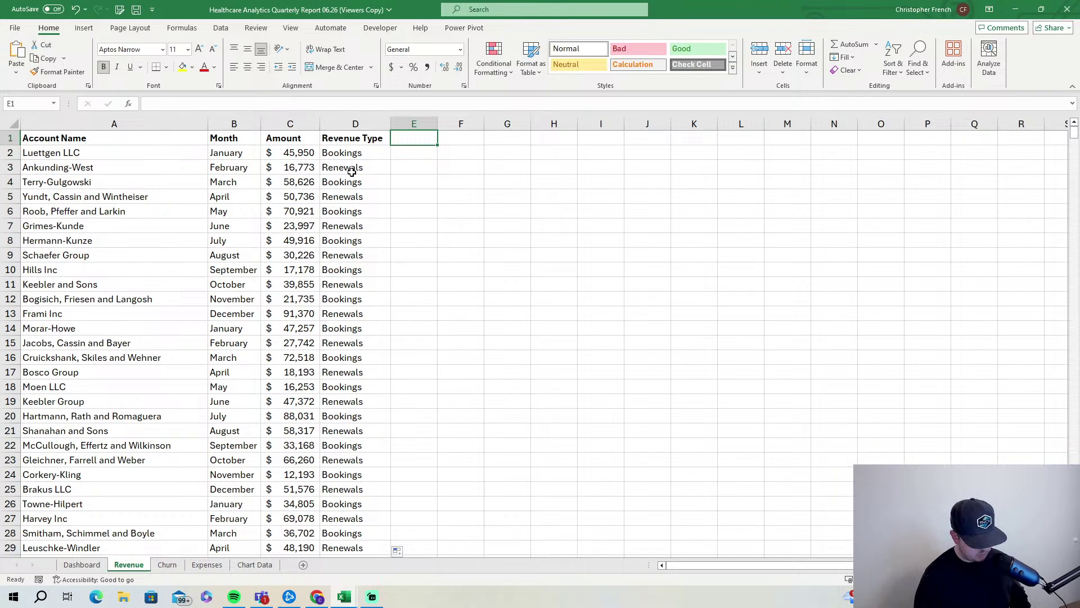
type("Quarter")
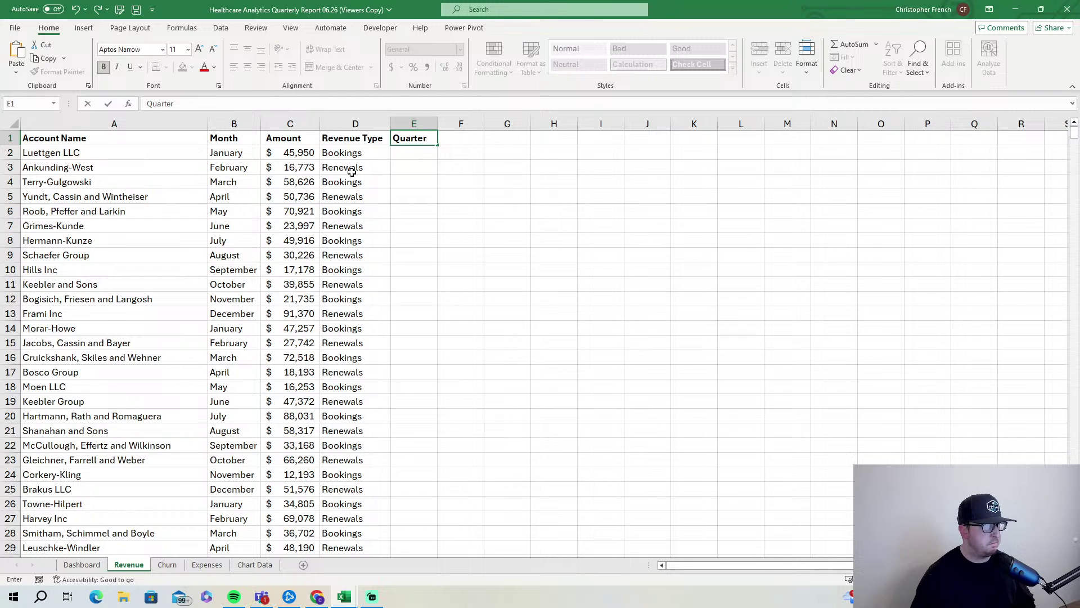
left_click(420, 154)
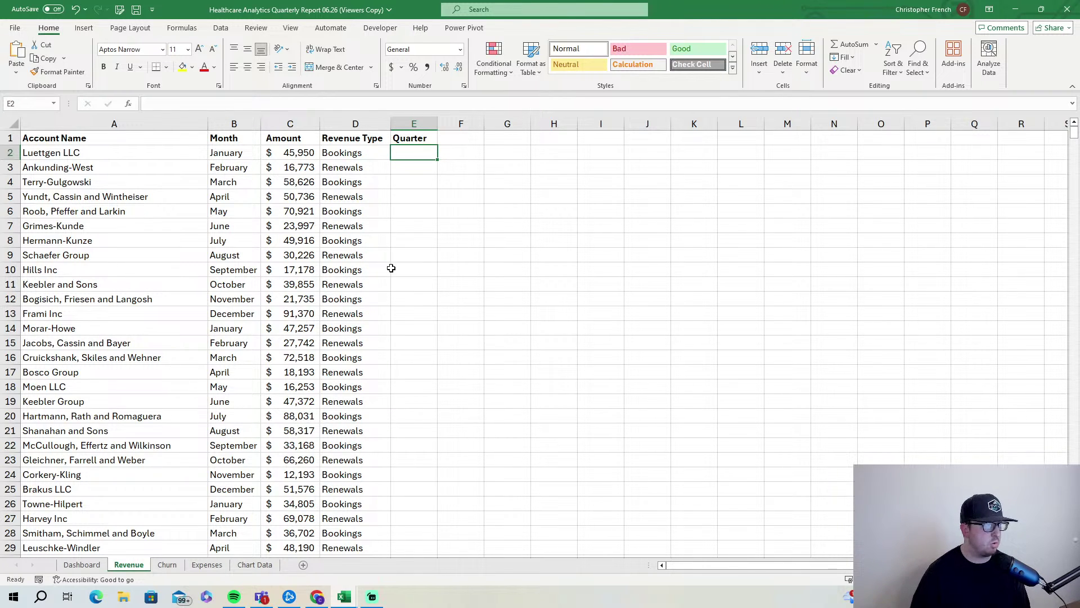
left_click(167, 564)
left_click(206, 564)
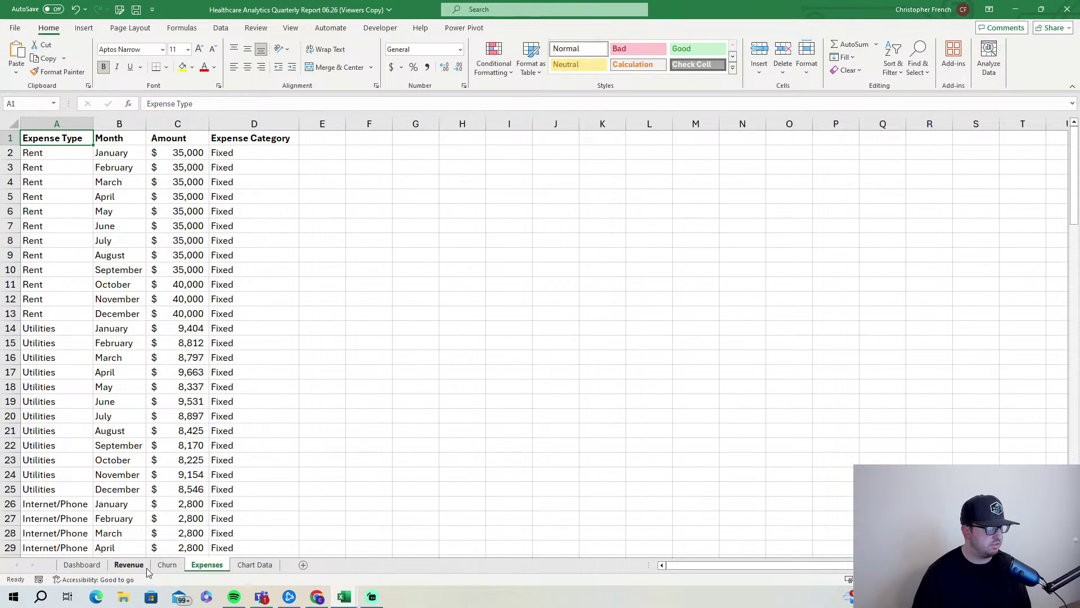
left_click(141, 566)
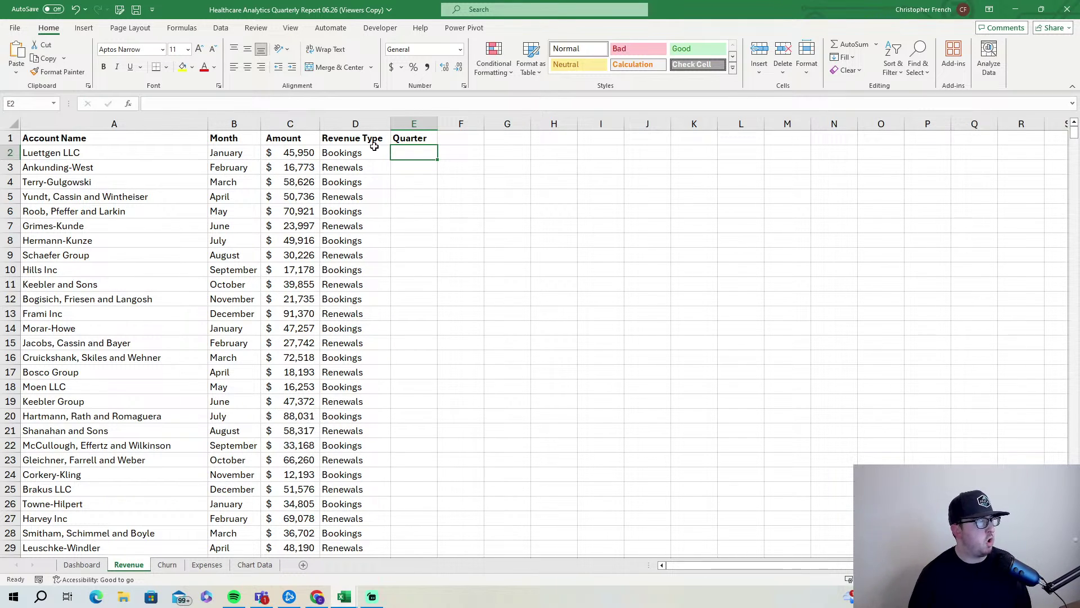
- Turn on filtering for the header row of the Revenue data
left_click(242, 140)
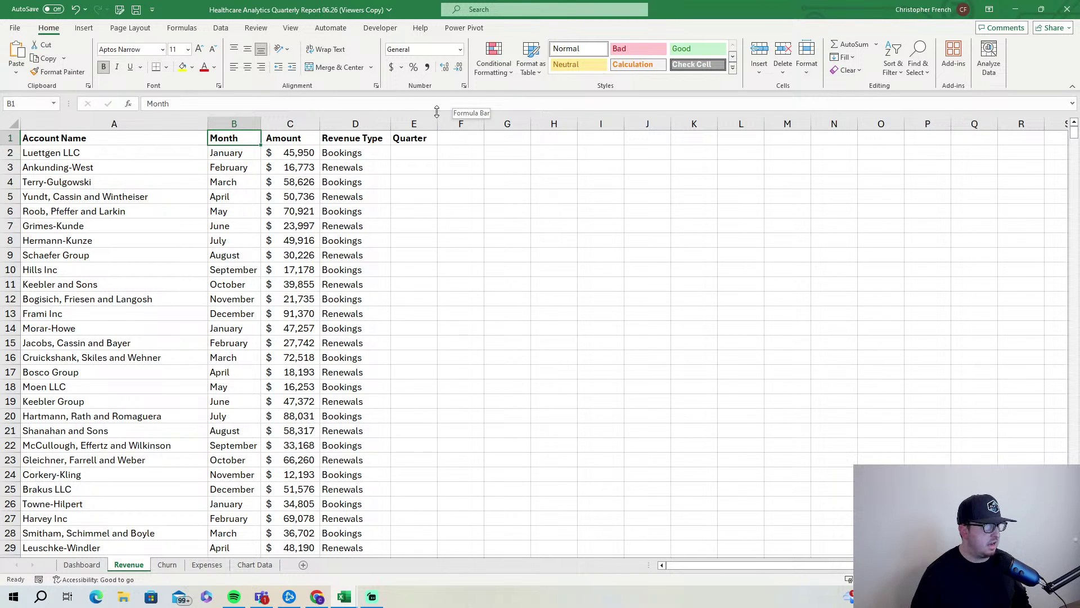
left_click(222, 29)
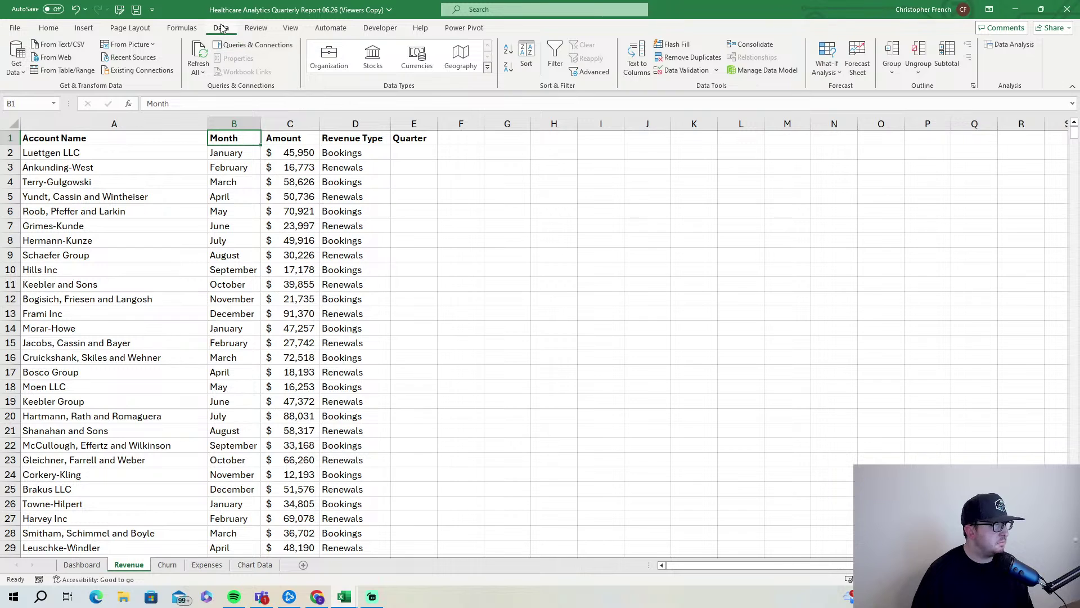
left_click(557, 54)
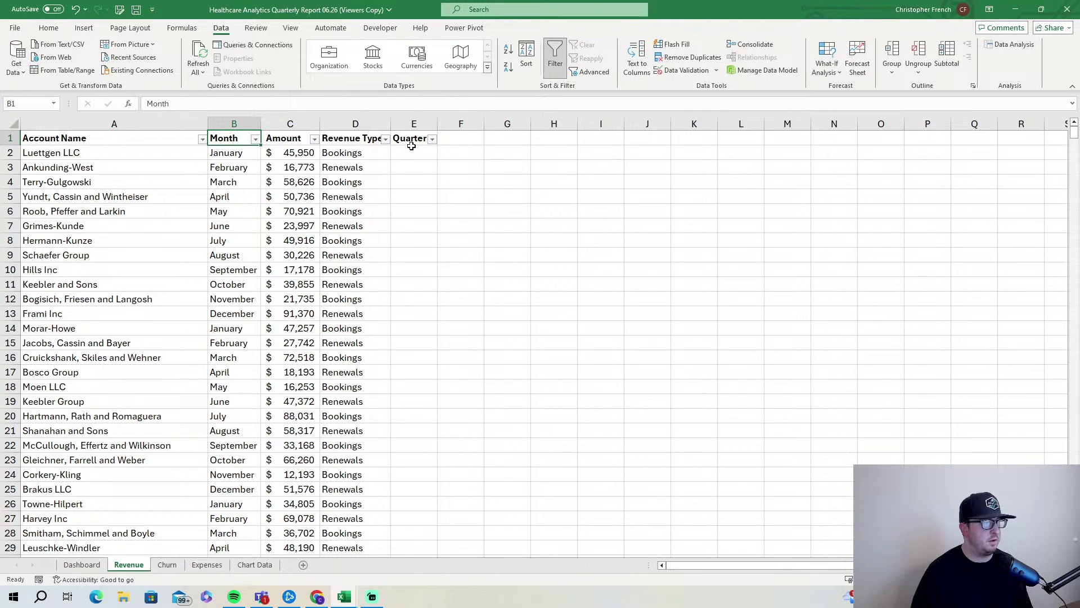
- Filter the Revenue sheet's Month column to show only January, February and March
left_click(255, 139)
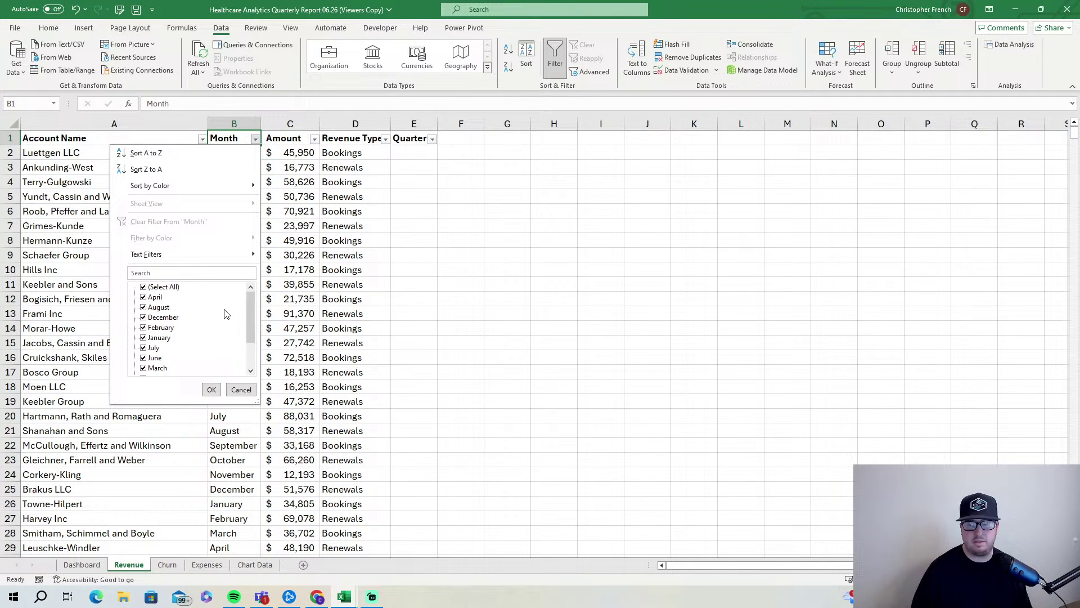
mouse_move(251, 299)
left_mouse_down()
mouse_move(257, 359)
mouse_move(250, 293)
left_mouse_up()
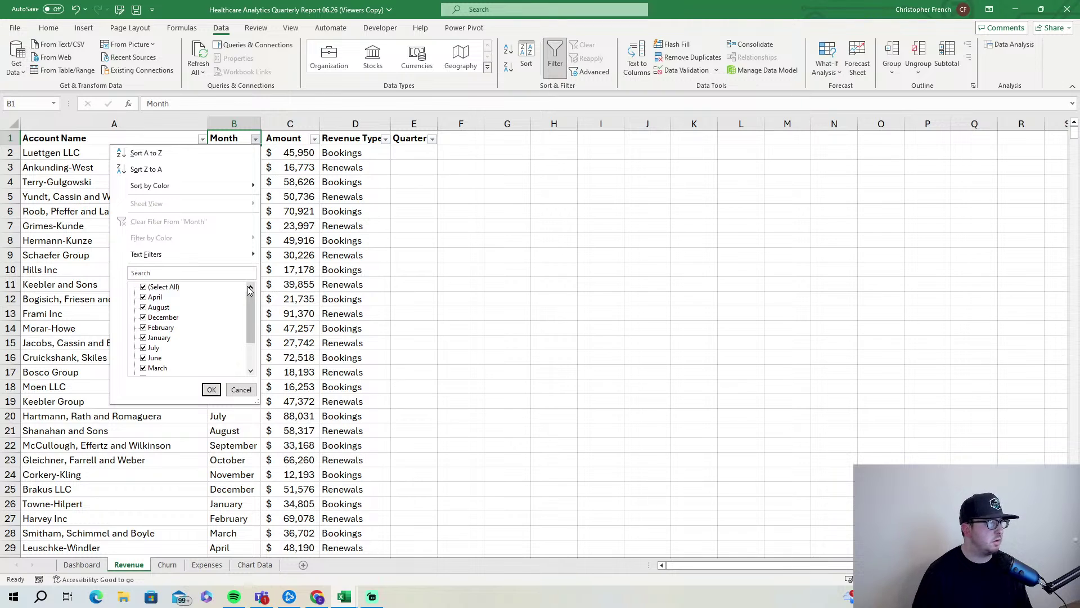
left_click(144, 288)
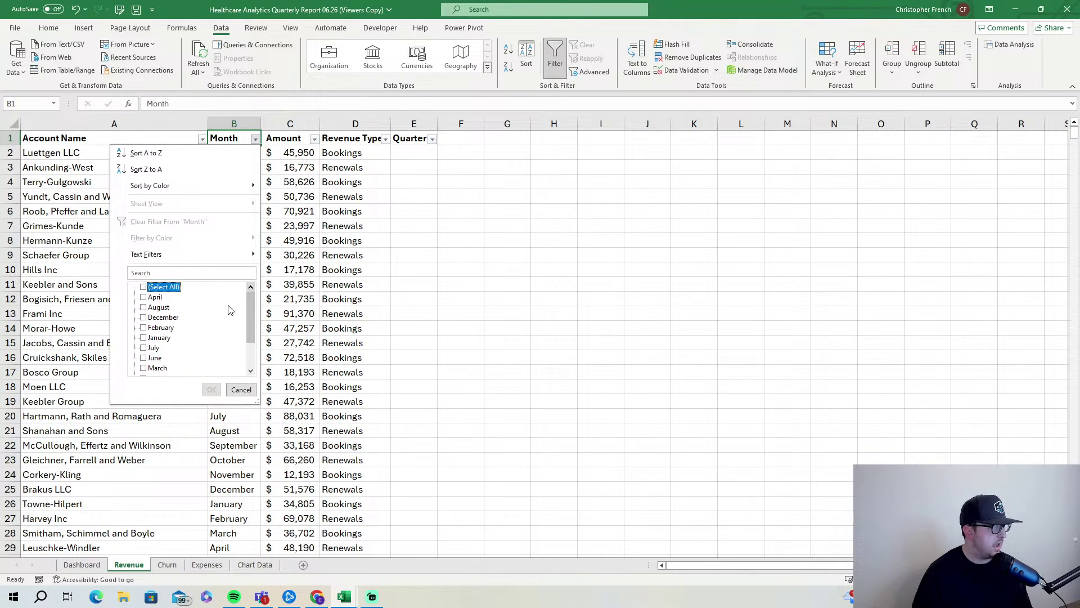
left_click_drag(249, 305, 250, 326)
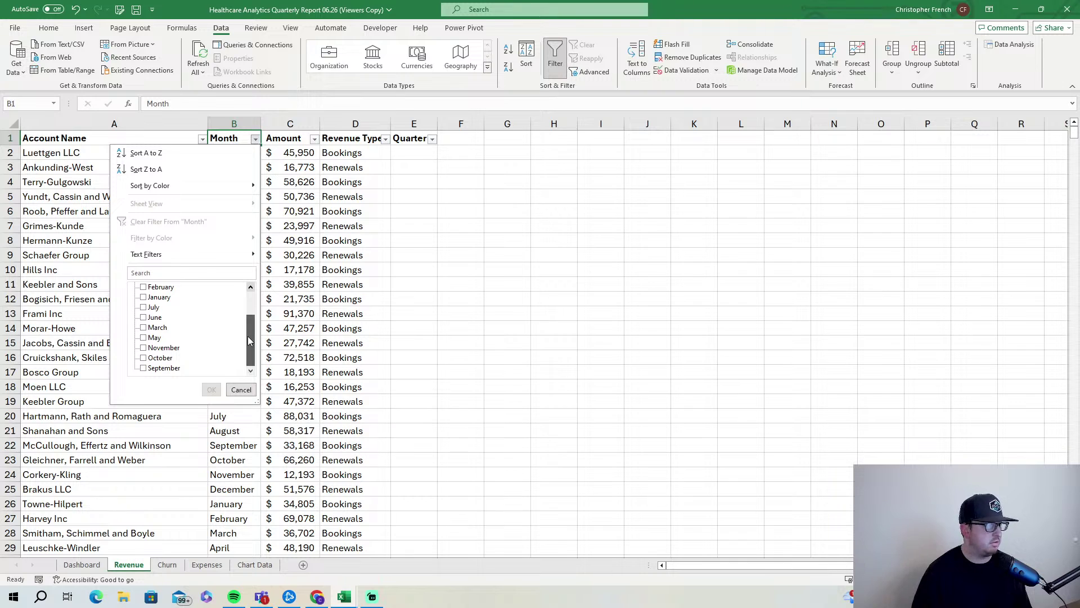
left_click(145, 300)
left_click(145, 287)
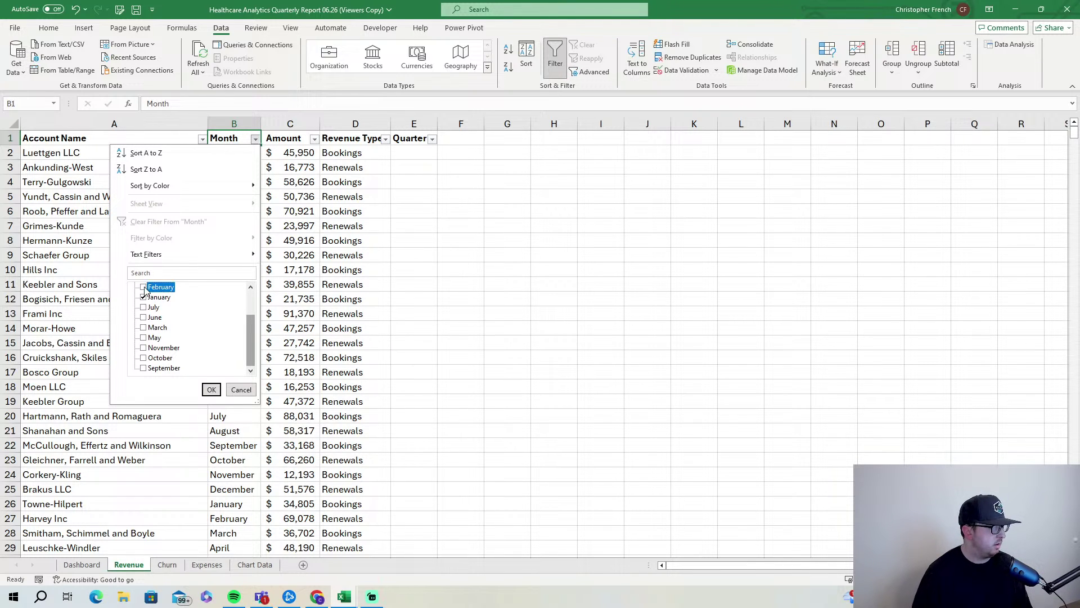
left_click(147, 328)
left_click(211, 390)
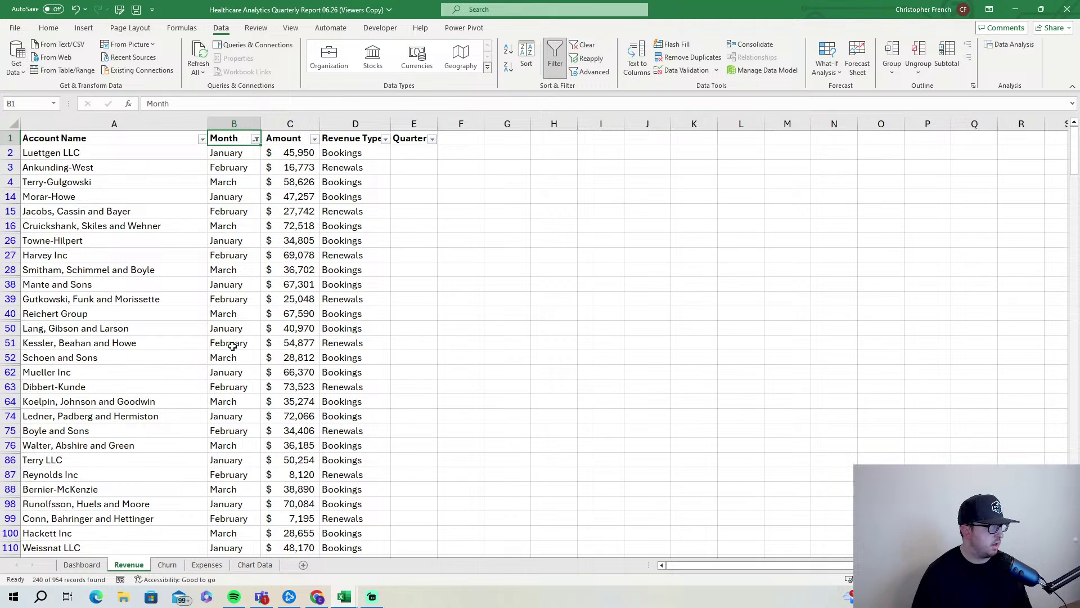
- Enter Q1 in E2 as the Quarter value of the first filtered account
left_click(418, 153)
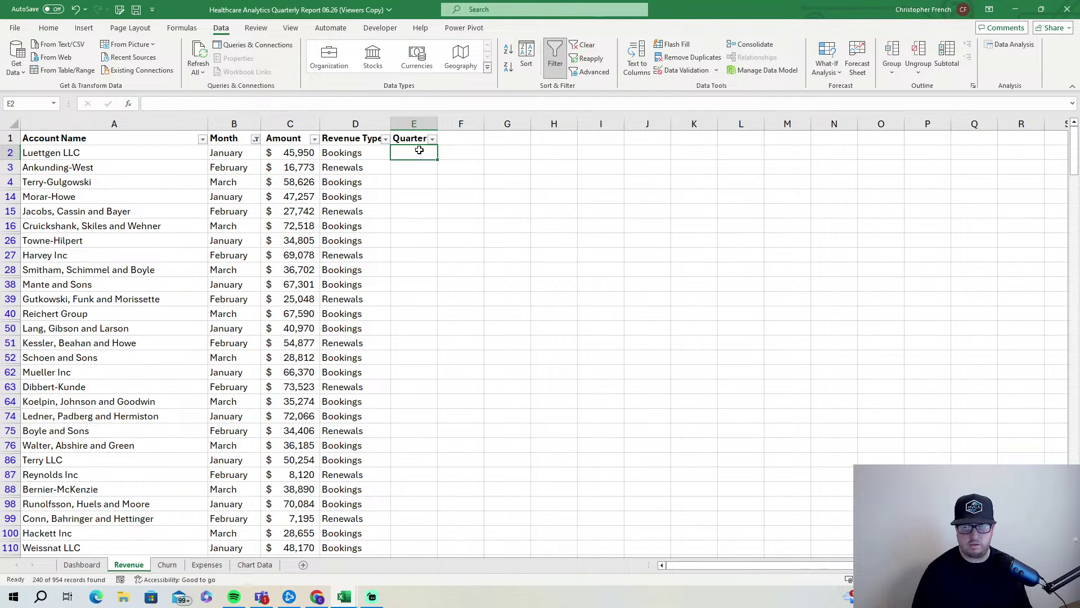
type("Q1")
left_click(444, 179)
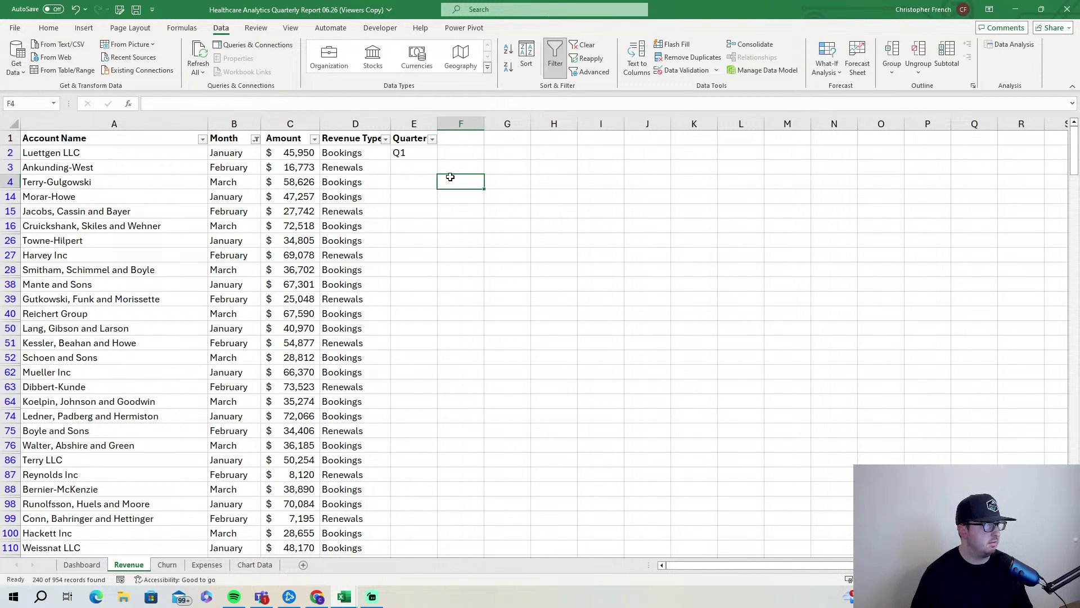
left_click(427, 154)
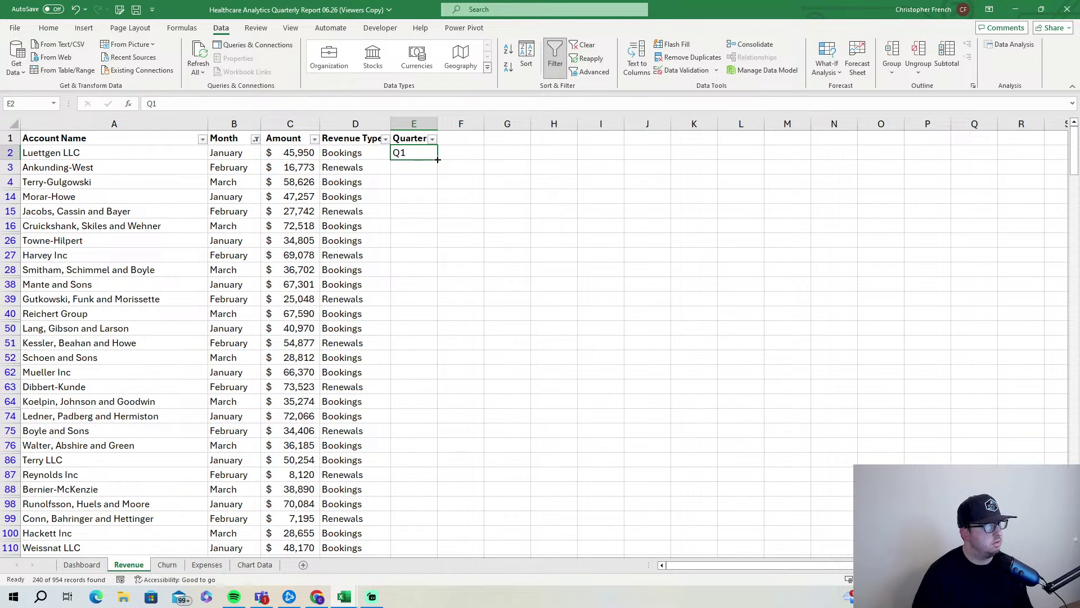
left_click_drag(438, 160, 438, 274)
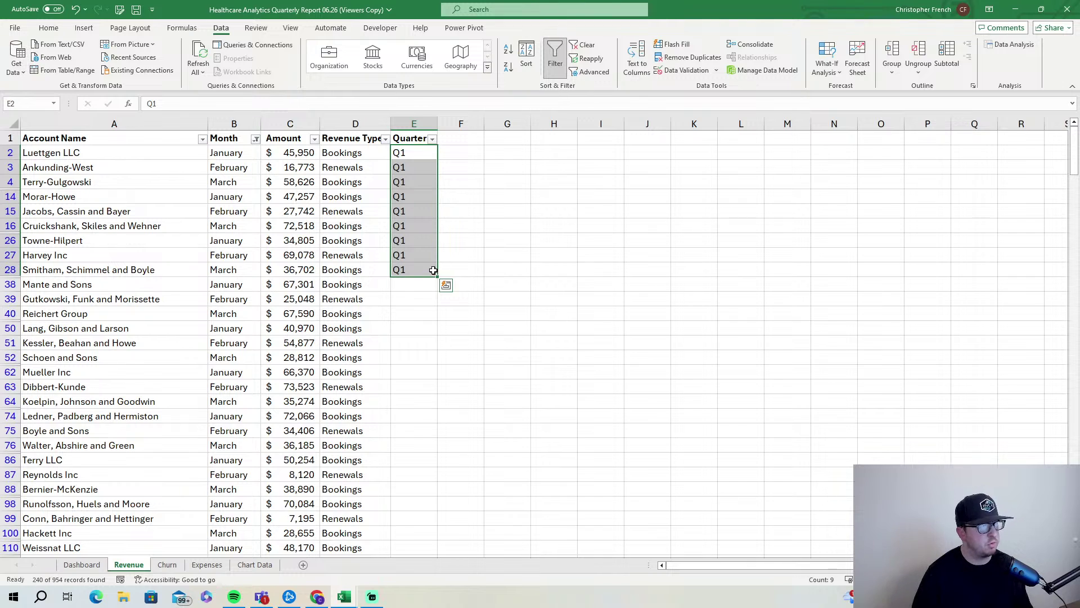
left_click(417, 154)
left_click_drag(421, 155, 438, 278)
double_click(438, 277)
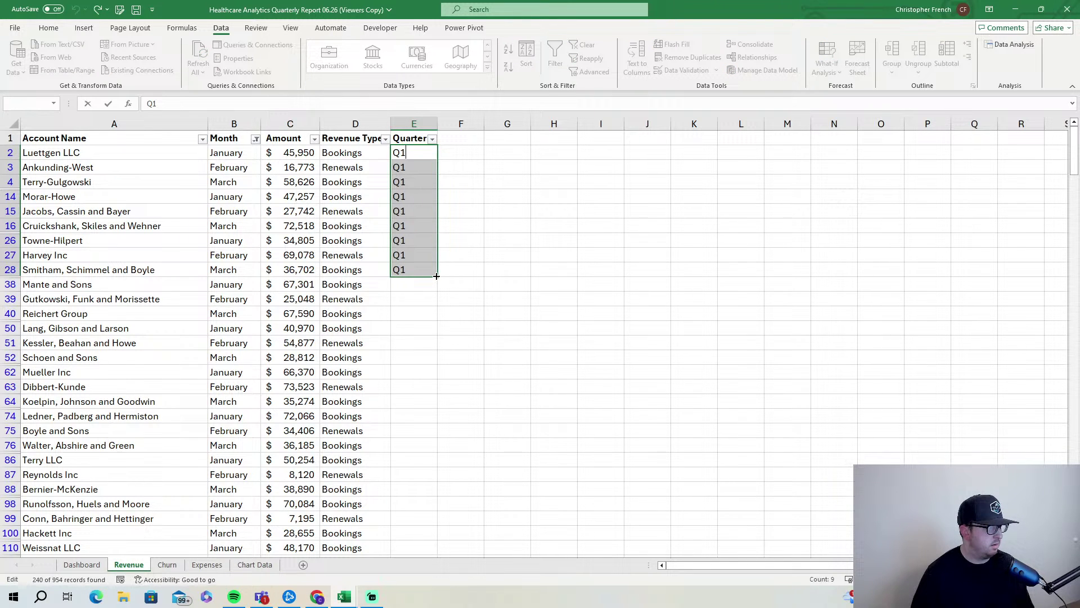
left_click(433, 267)
left_click(76, 9)
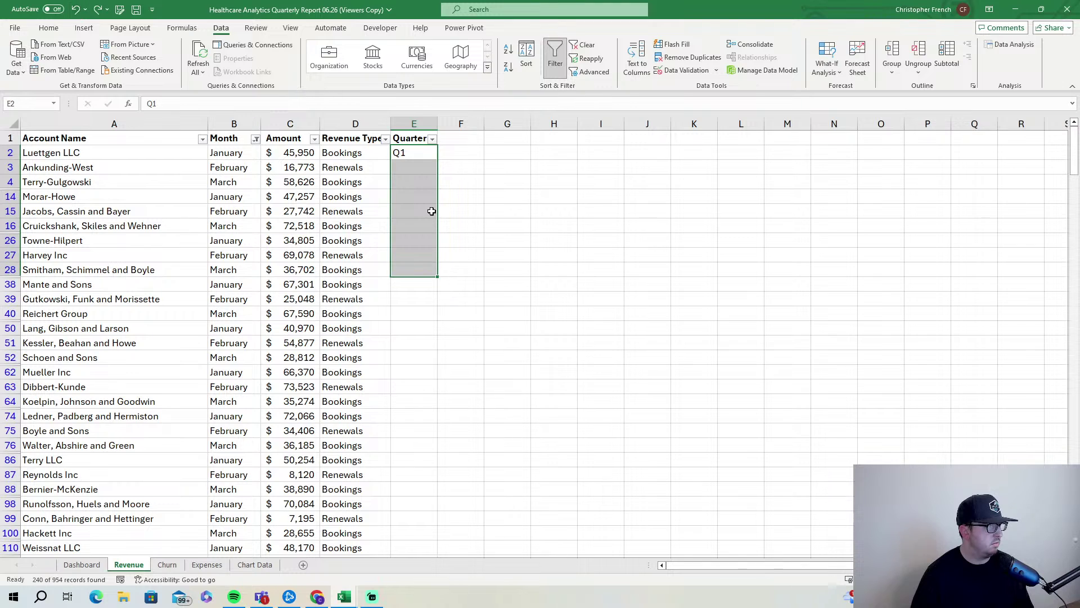
- Fill Q1 from E2 down the Quarter column for all filtered January to March rows and check the column to its end
left_click(432, 155)
double_click(436, 160)
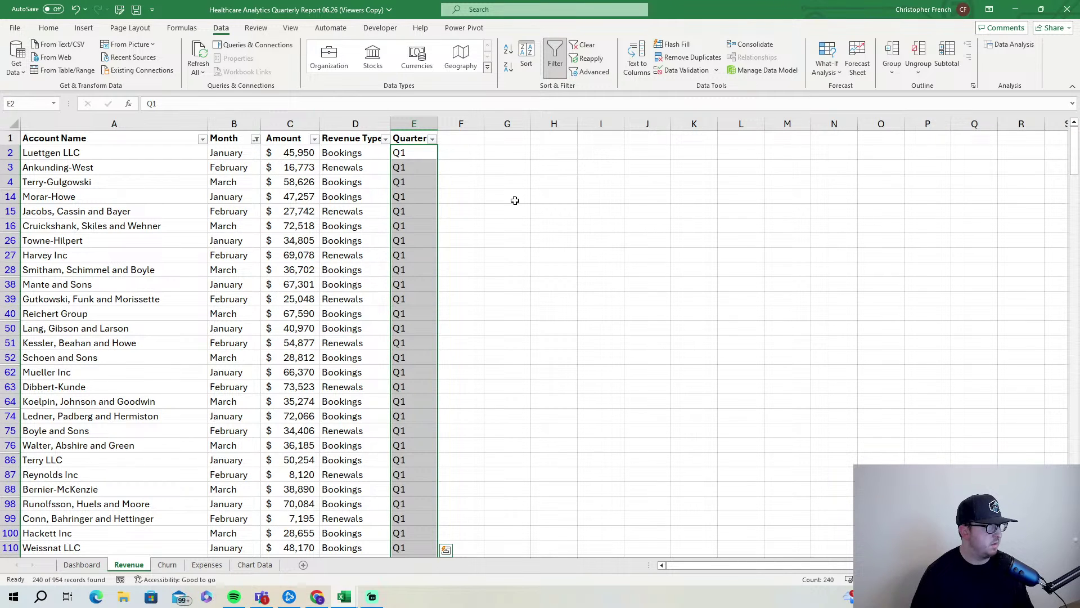
left_click(425, 151)
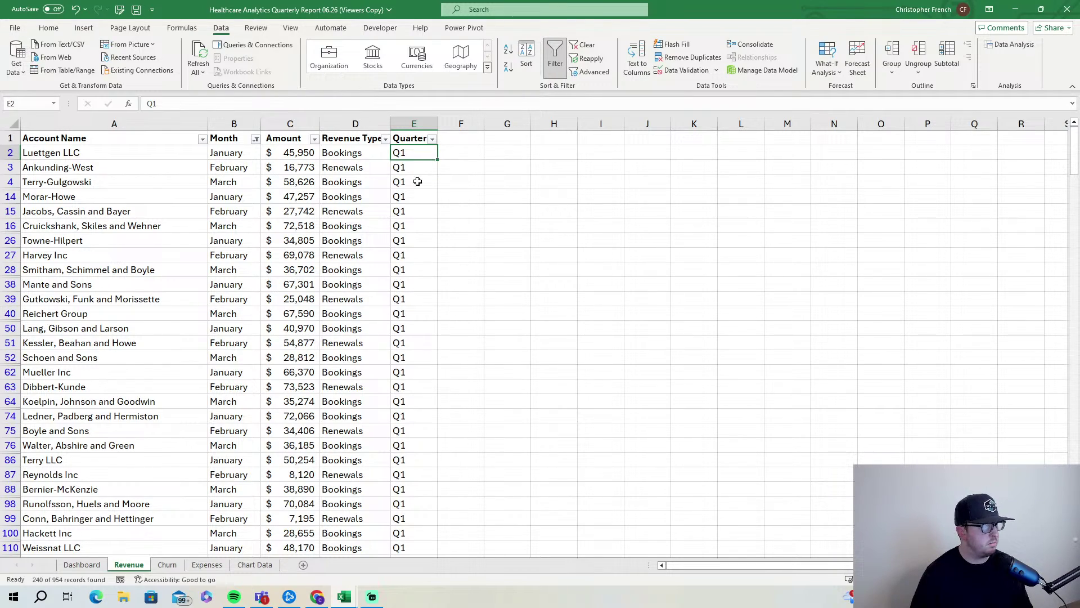
scroll(427, 514, "down", 20)
scroll(291, 481, "down", 19)
scroll(253, 446, "up", 20)
scroll(256, 436, "up", 20)
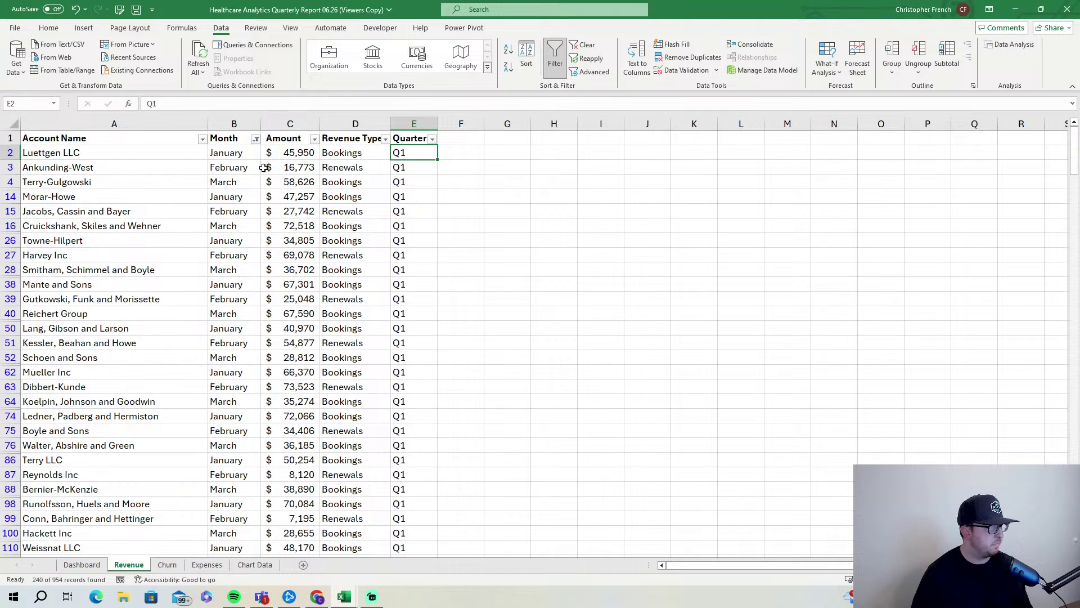
- Change the Month filter on the Revenue sheet to show only April, May and June
left_click(256, 139)
left_click(148, 288)
left_click(146, 288)
left_click(148, 297)
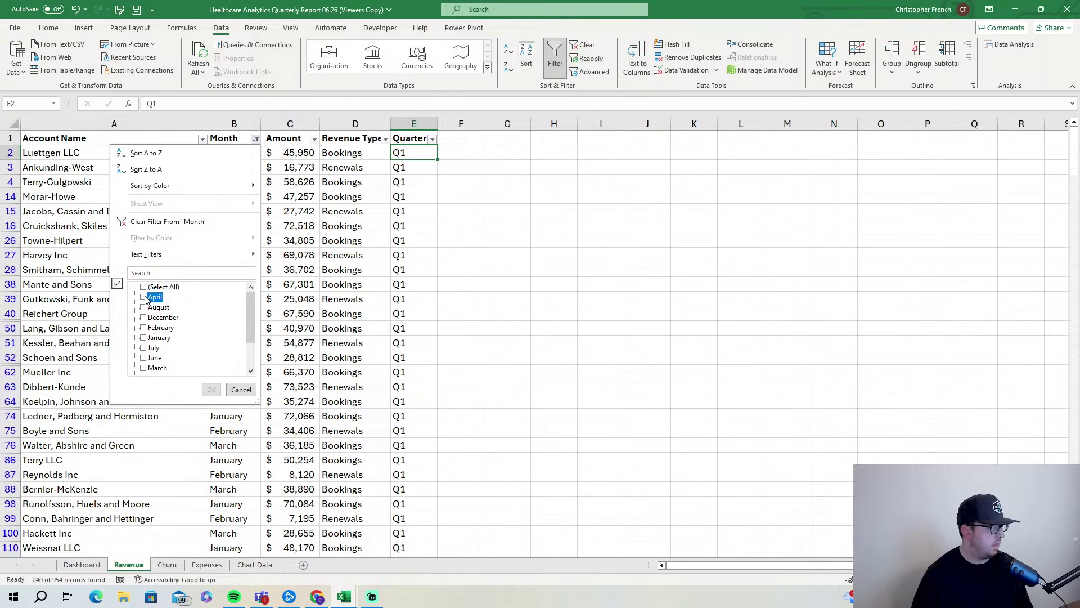
scroll(145, 358, "down", 1)
left_click(144, 348)
left_click(145, 328)
left_click(212, 389)
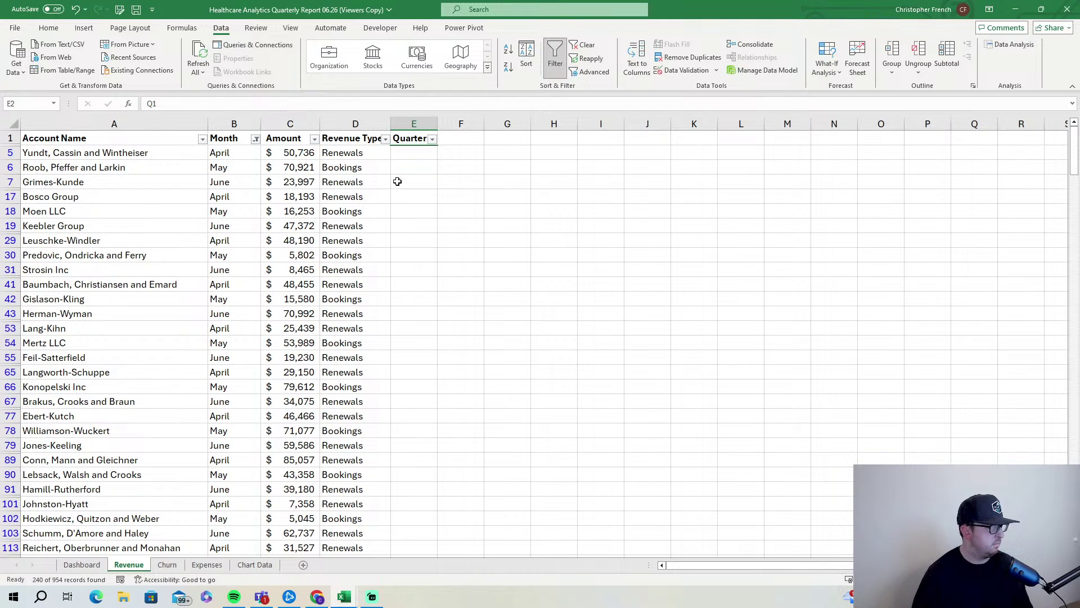
left_click(408, 157)
type("Q2")
key("Return")
left_click(419, 155)
double_click(438, 159)
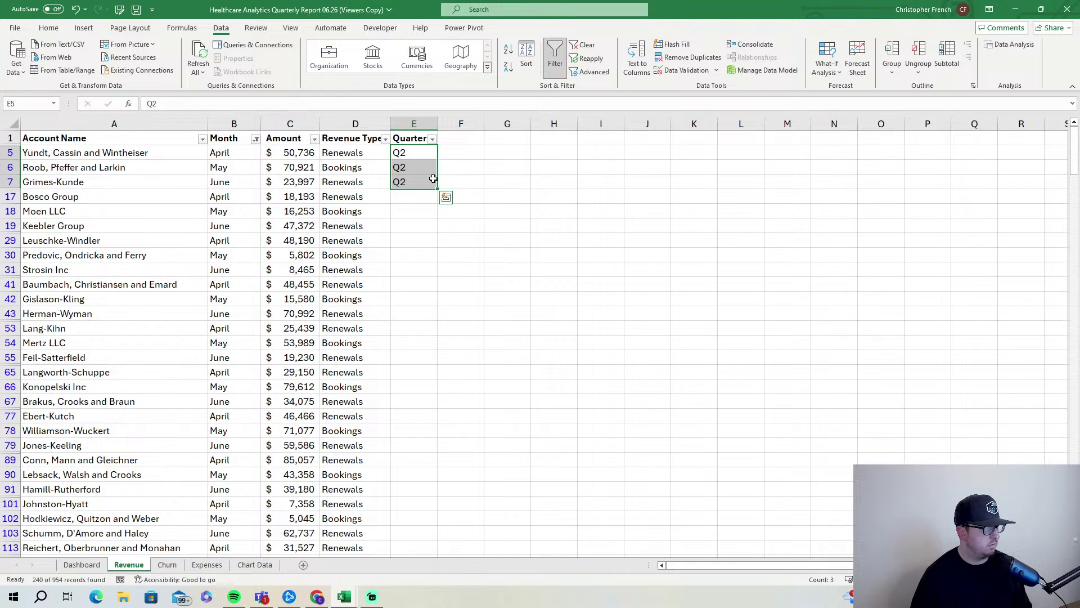
left_click(437, 186)
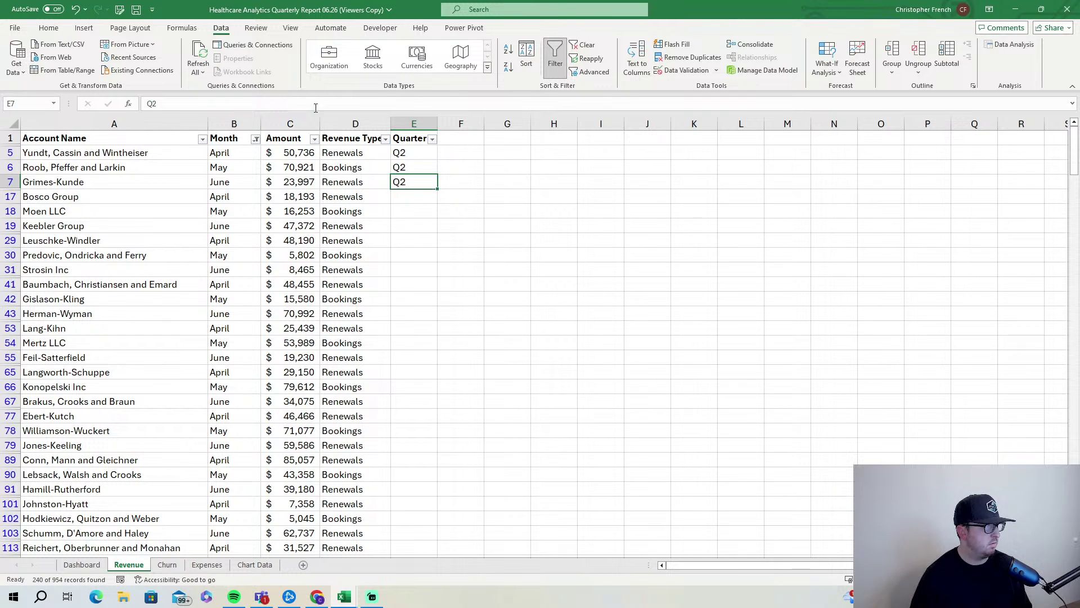
left_click(75, 11)
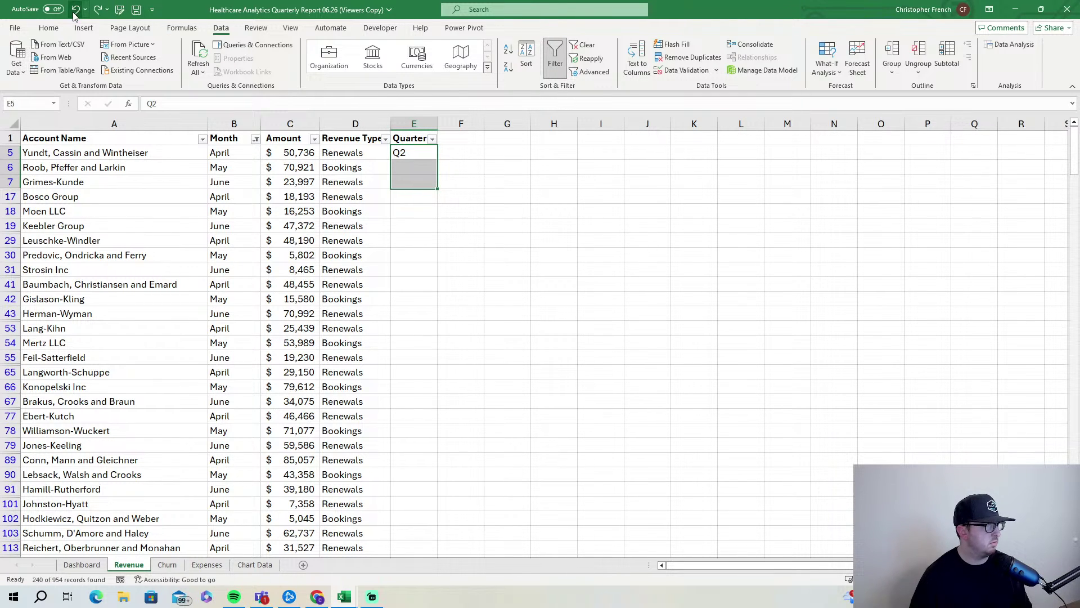
left_click(433, 156)
left_click_drag(438, 160, 437, 186)
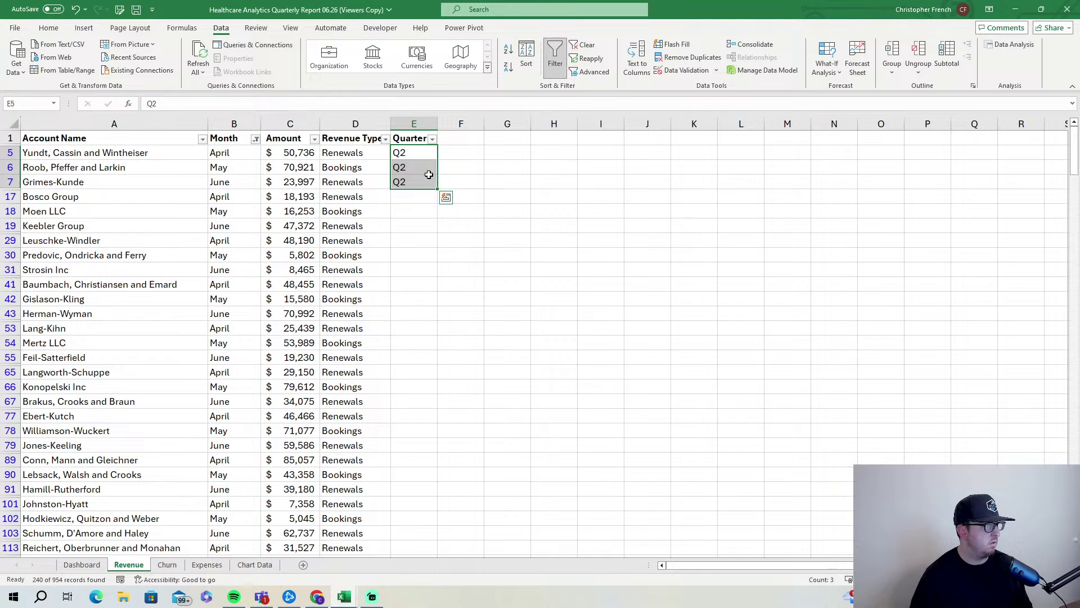
left_click(76, 10)
left_click_drag(437, 161, 438, 526)
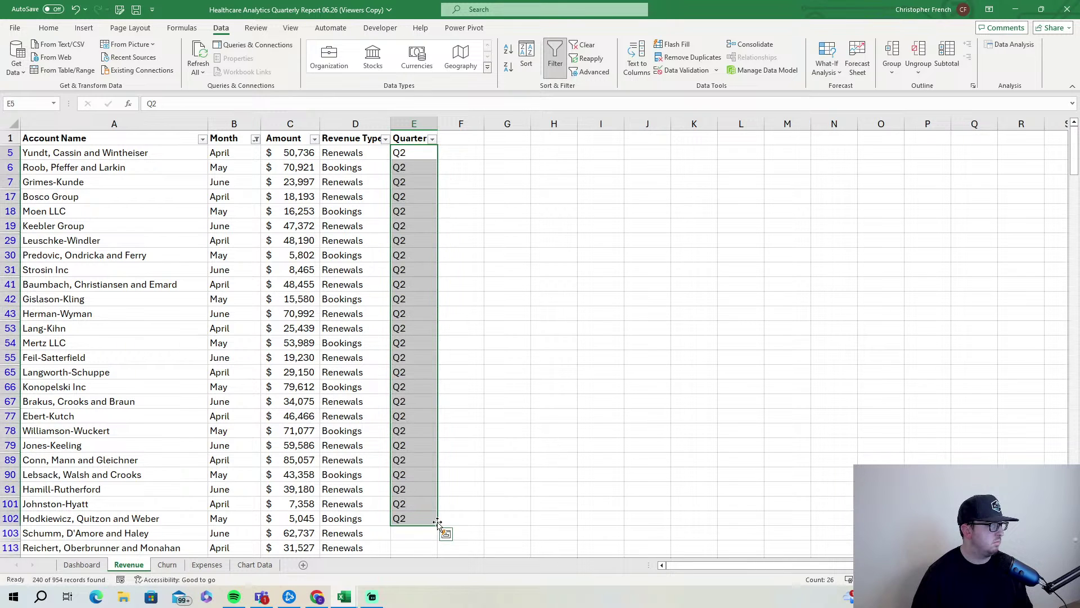
left_click(74, 11)
left_click(74, 11)
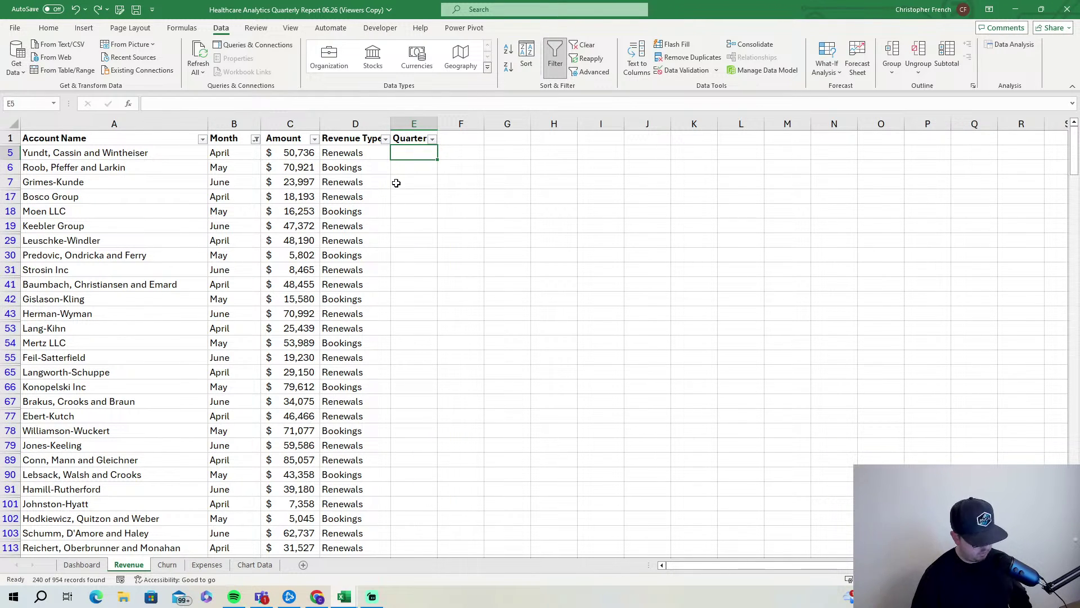
- Enter Q2 in E5 and fill it down the Quarter column for all filtered April to June rows
type("Q2")
key("Return")
key("Up")
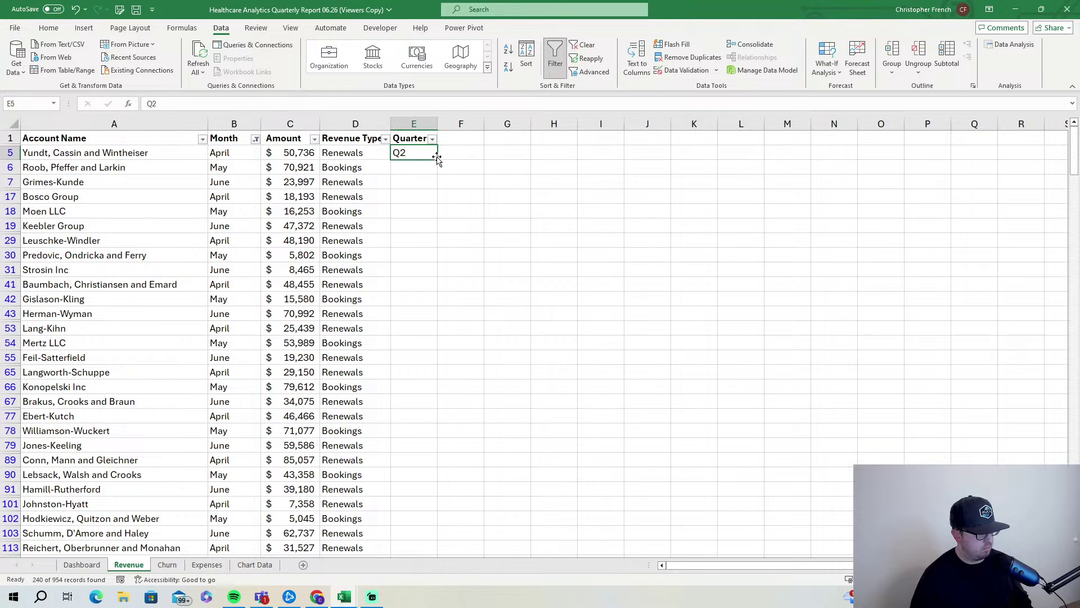
left_click_drag(437, 159, 439, 189)
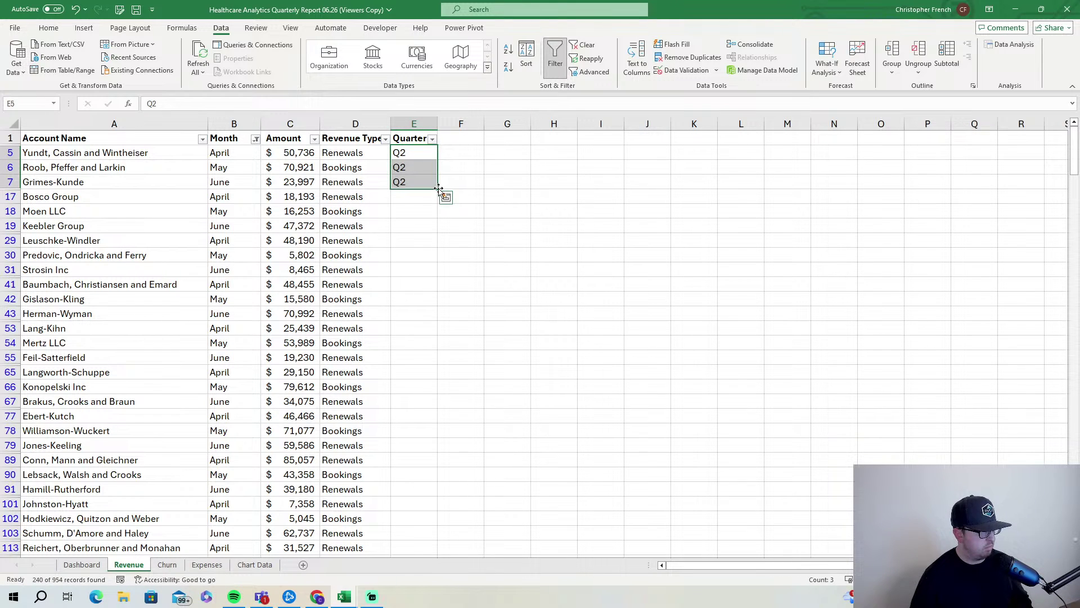
left_click(455, 178)
left_click(430, 183)
left_click_drag(438, 189, 417, 537)
scroll(416, 431, "up", 20)
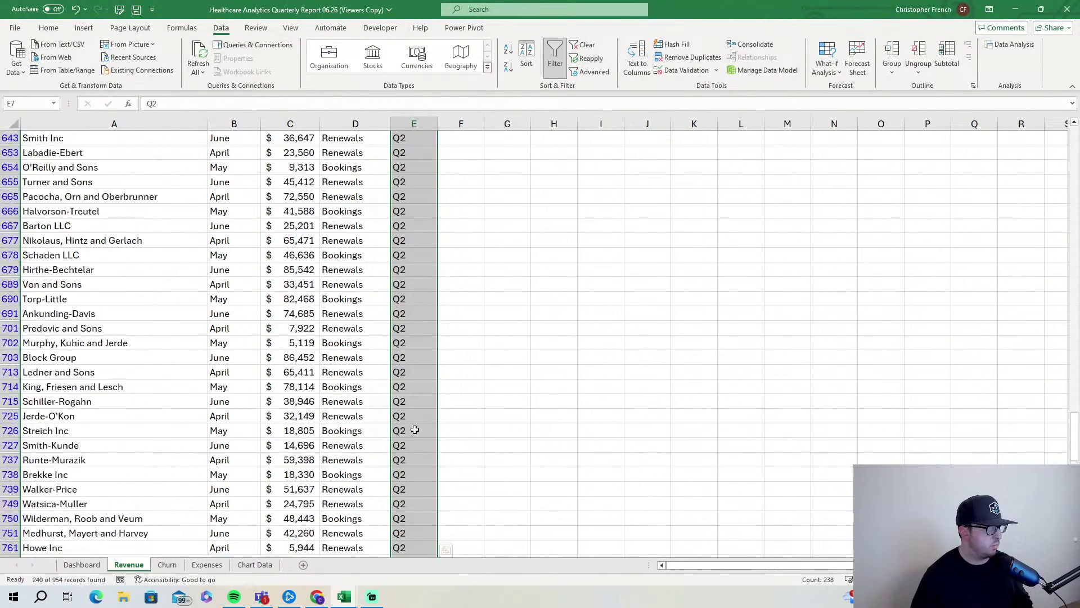
scroll(416, 431, "up", 20)
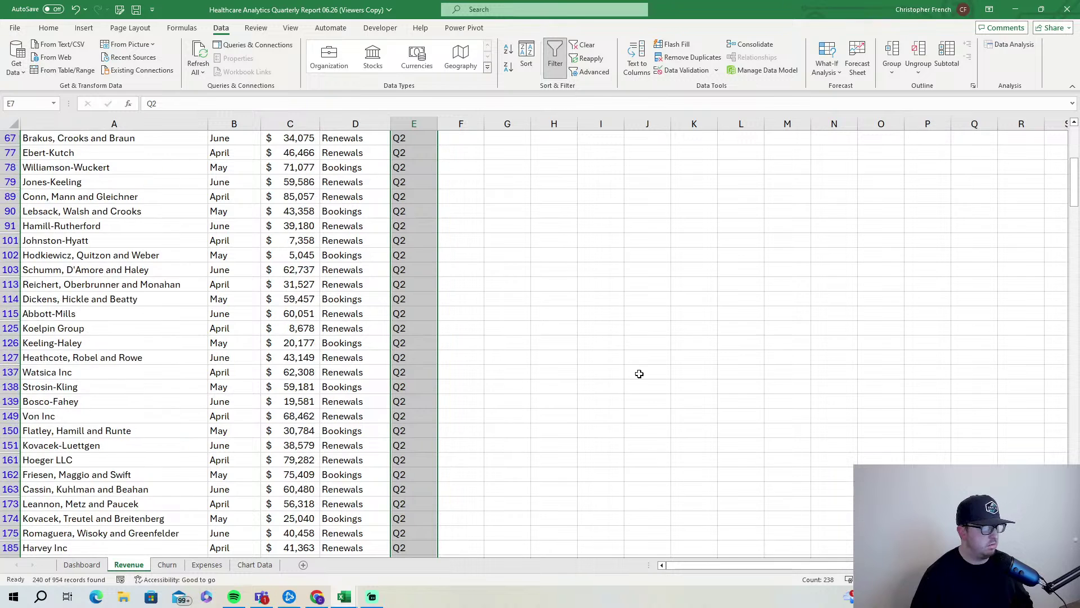
- Change the Month filter on the Revenue sheet to show only July, August and September
left_click(256, 138)
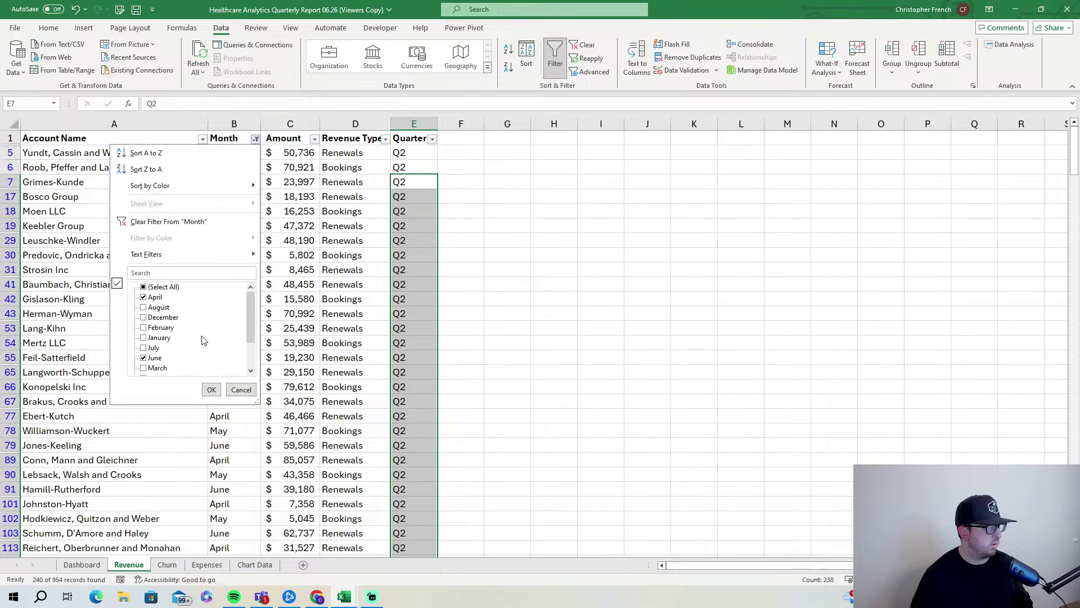
left_click(144, 288)
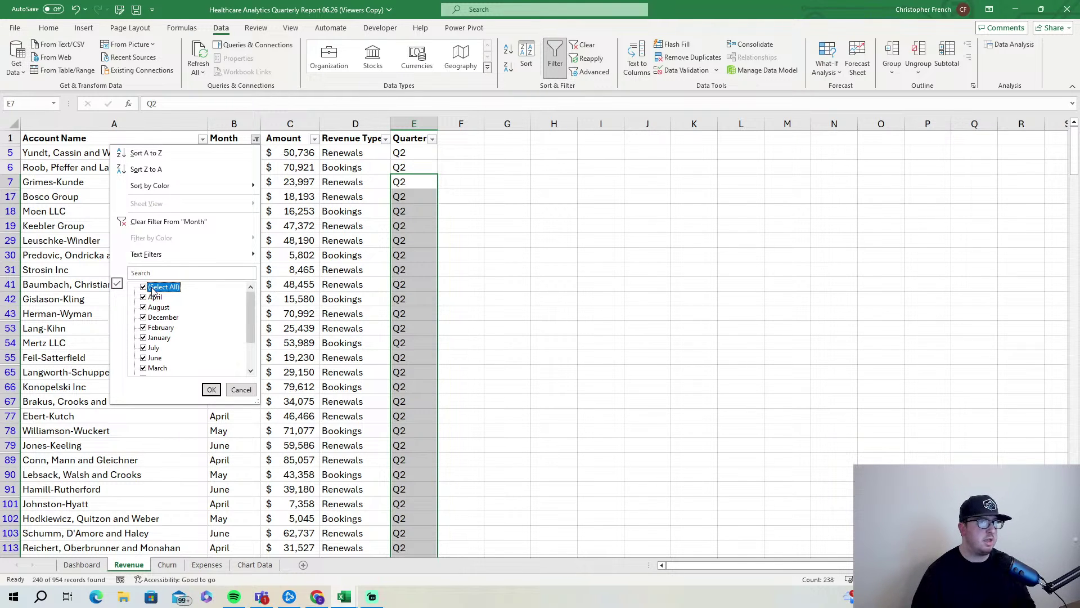
left_click(145, 288)
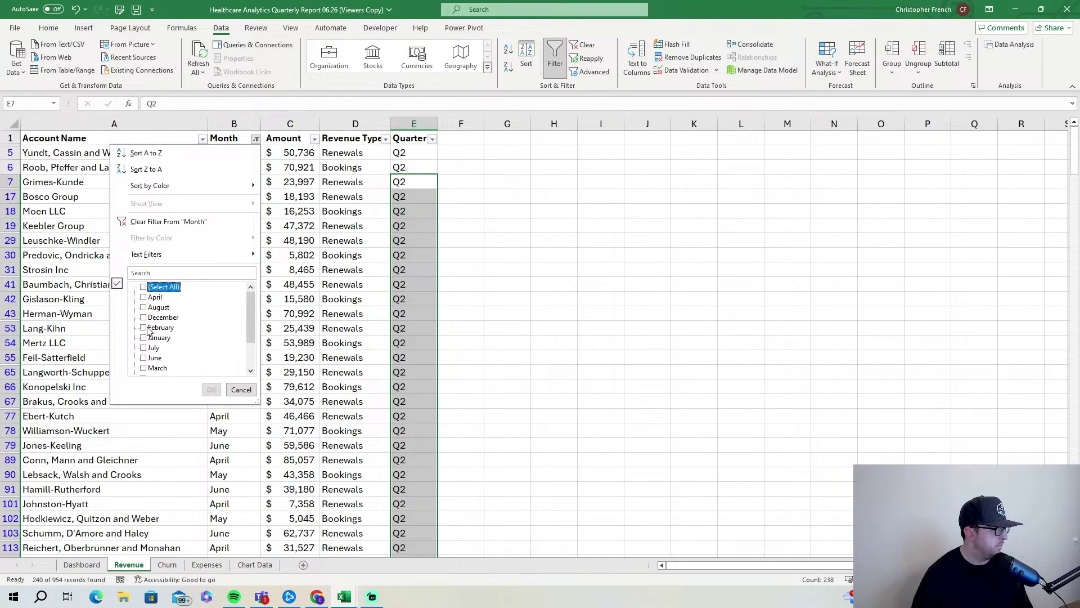
left_click(144, 348)
scroll(148, 338, "down", 2)
left_click(147, 368)
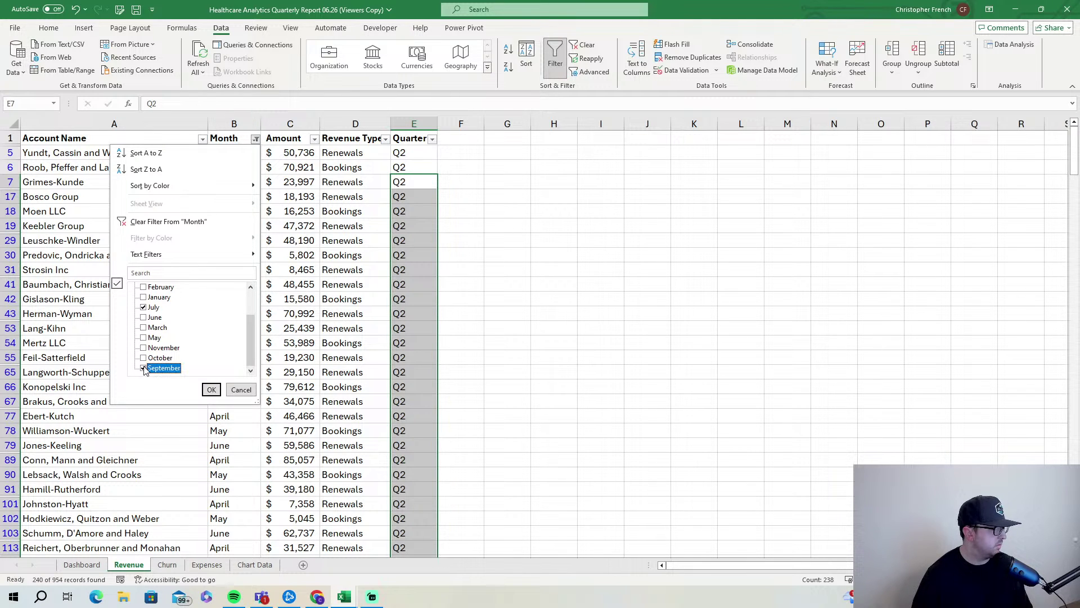
left_click(212, 389)
- Enter Q3 in E8 and fill it down the Quarter column for all filtered July to September rows
left_click(412, 153)
type("Q3")
key("Return")
left_click(429, 154)
left_click_drag(437, 161, 434, 187)
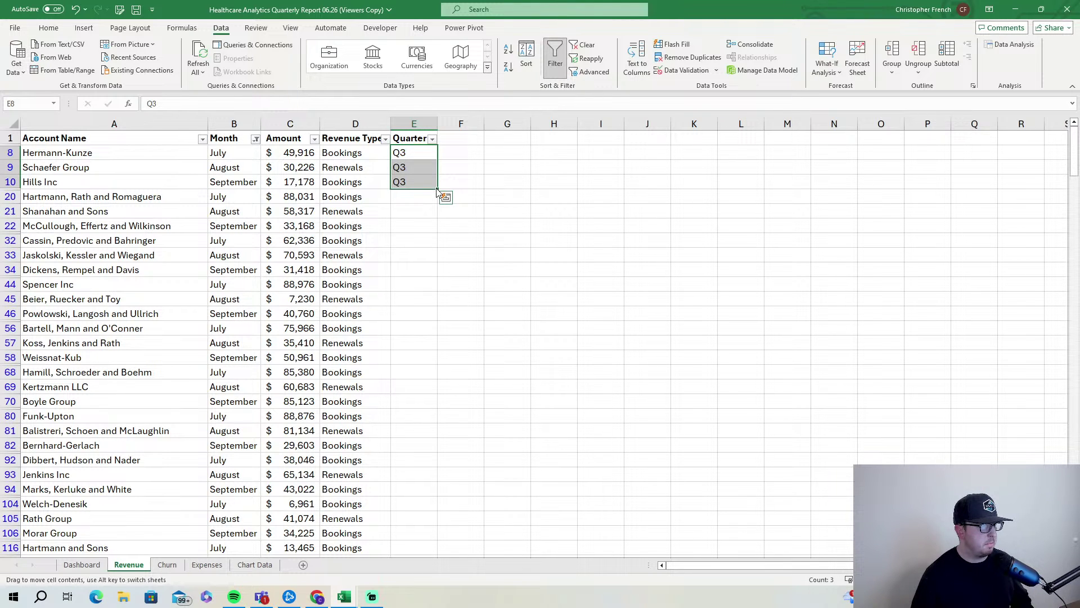
left_click(431, 184)
left_click_drag(456, 190, 426, 544)
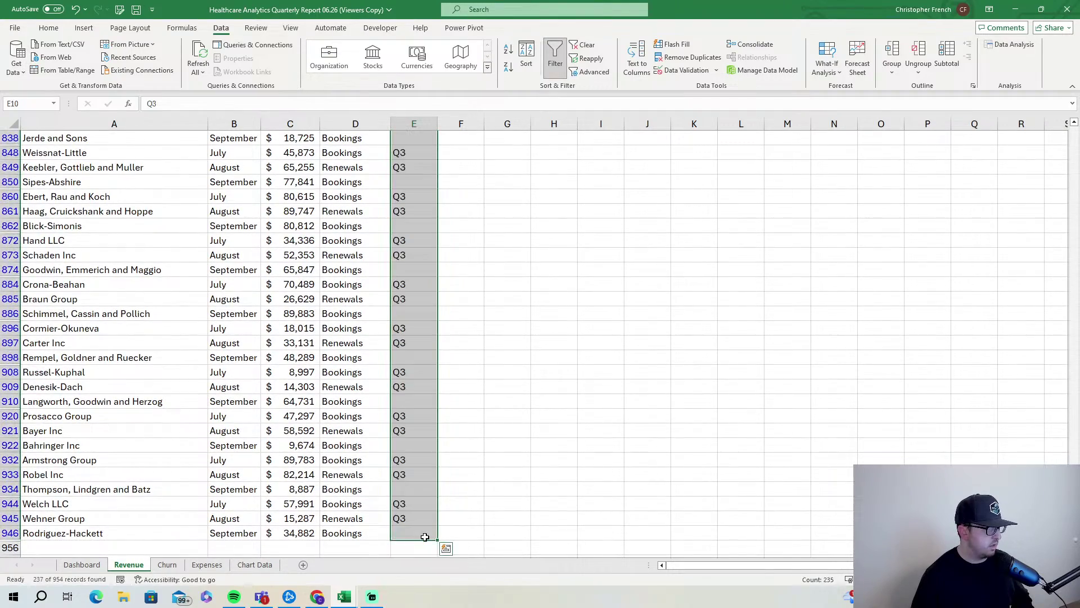
scroll(418, 337, "up", 20)
scroll(418, 337, "up", 20)
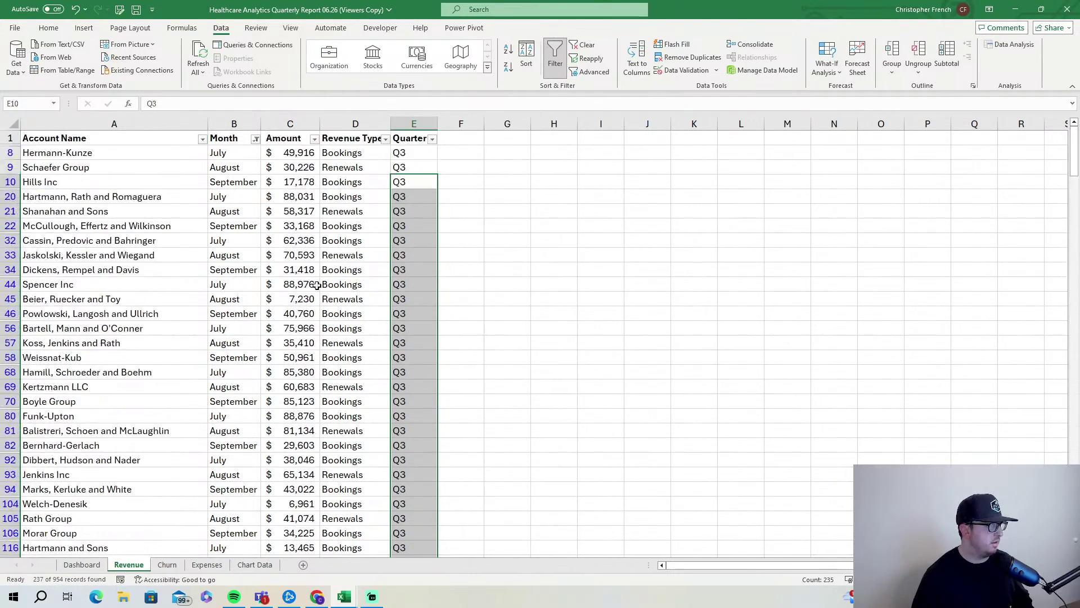
- Change the Month filter on the Revenue sheet to show only October, November and December
left_click(255, 138)
left_click(144, 288)
left_click(144, 288)
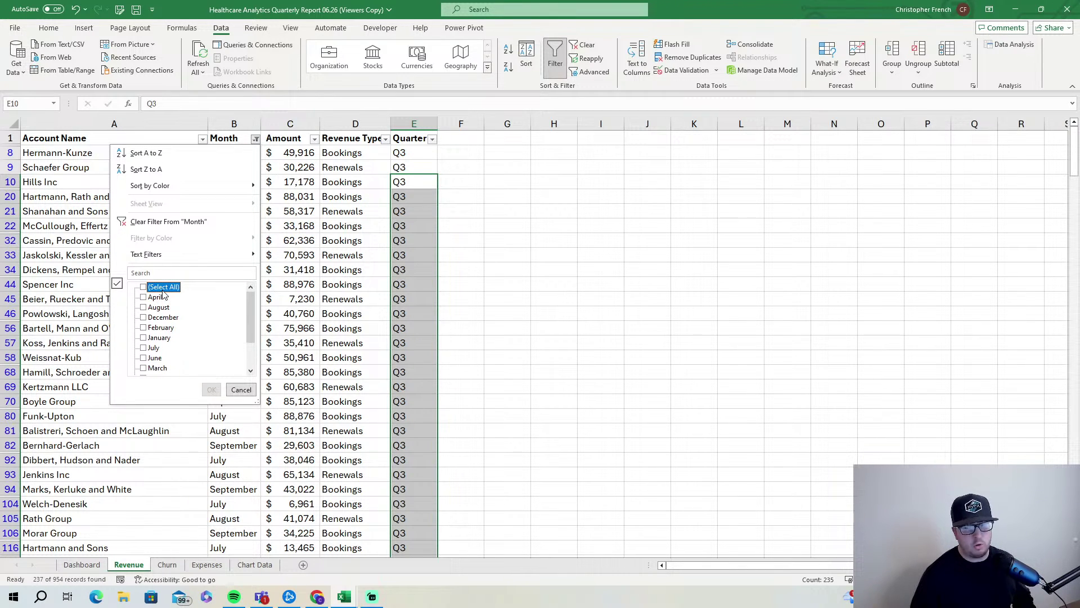
left_click_drag(249, 301, 249, 323)
left_click(148, 358)
left_click(149, 348)
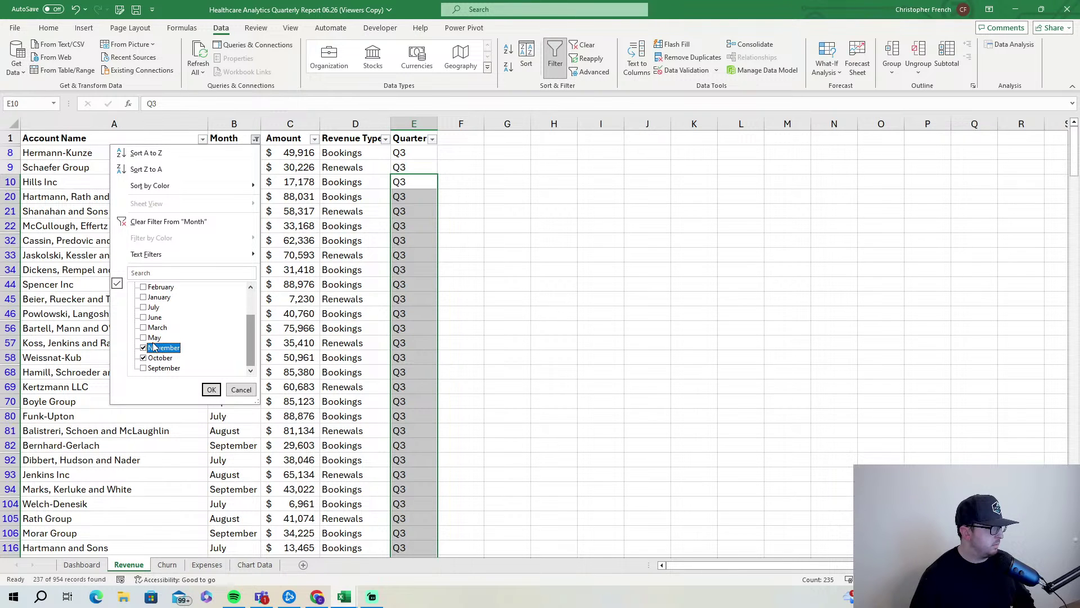
scroll(149, 348, "up", 2)
left_click(149, 318)
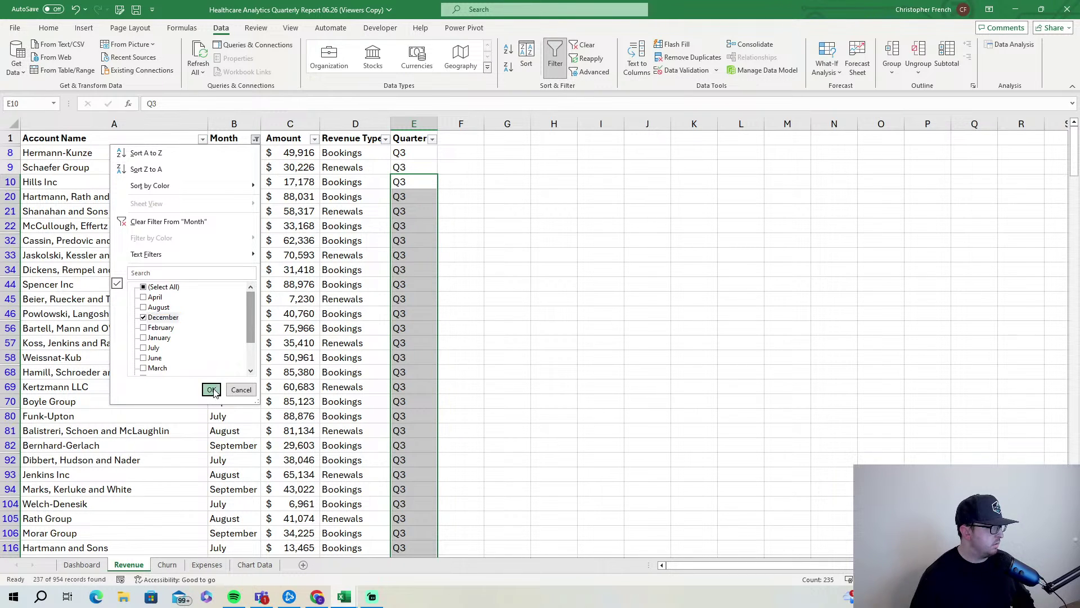
left_click(212, 390)
- Enter Q4 in E11 and fill it down the Quarter column for all filtered October to December rows
left_click(428, 153)
type("Q4")
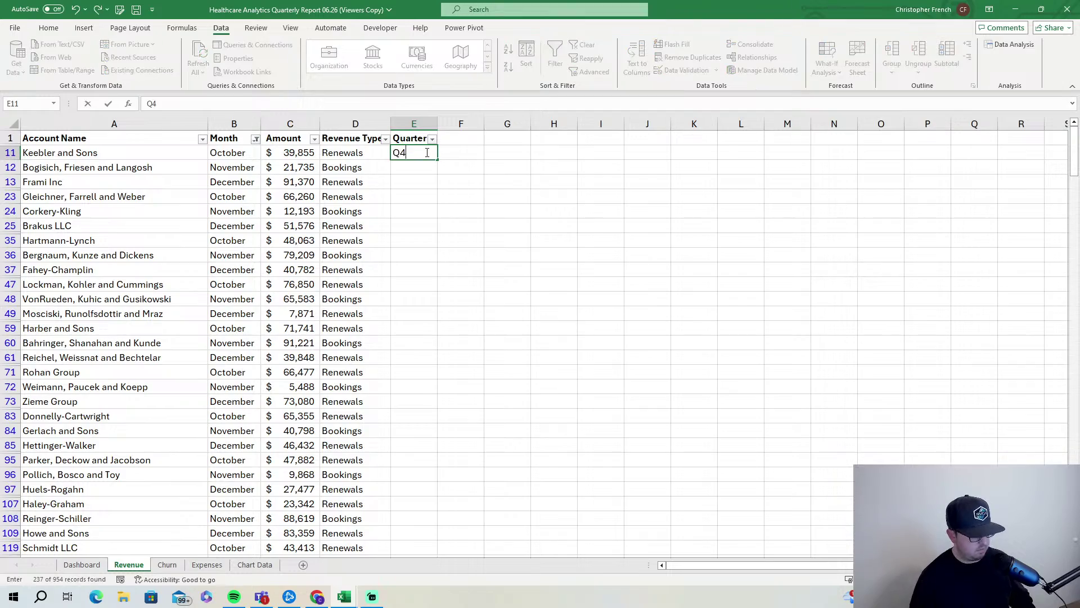
left_click_drag(437, 160, 396, 536)
scroll(400, 478, "up", 20)
scroll(416, 459, "up", 20)
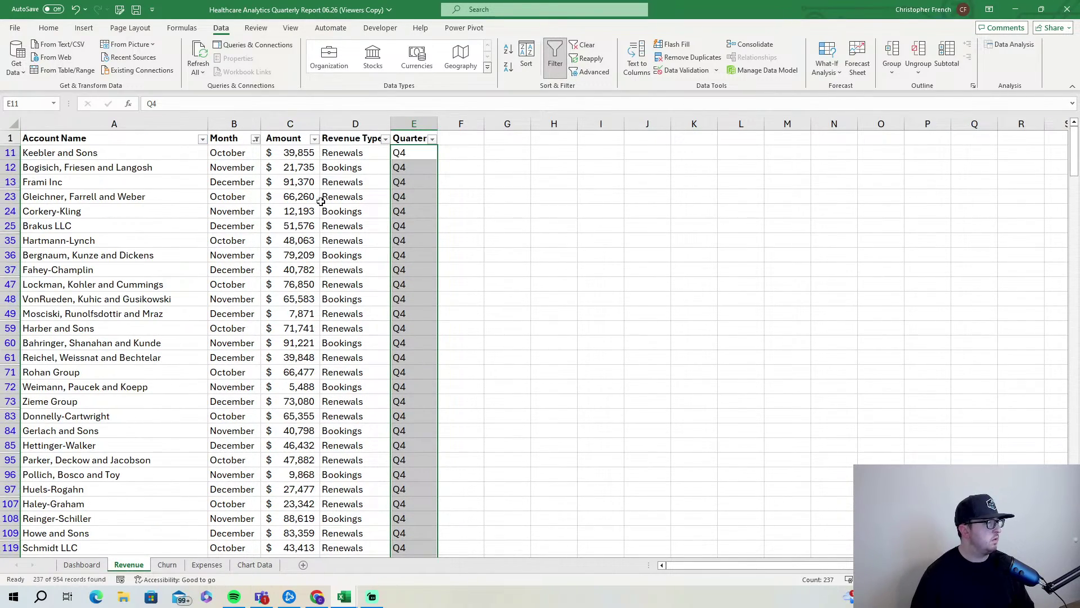
- Show all months again in the Revenue sheet and check which values the Quarter column's filter offers
left_click(256, 138)
left_click(145, 287)
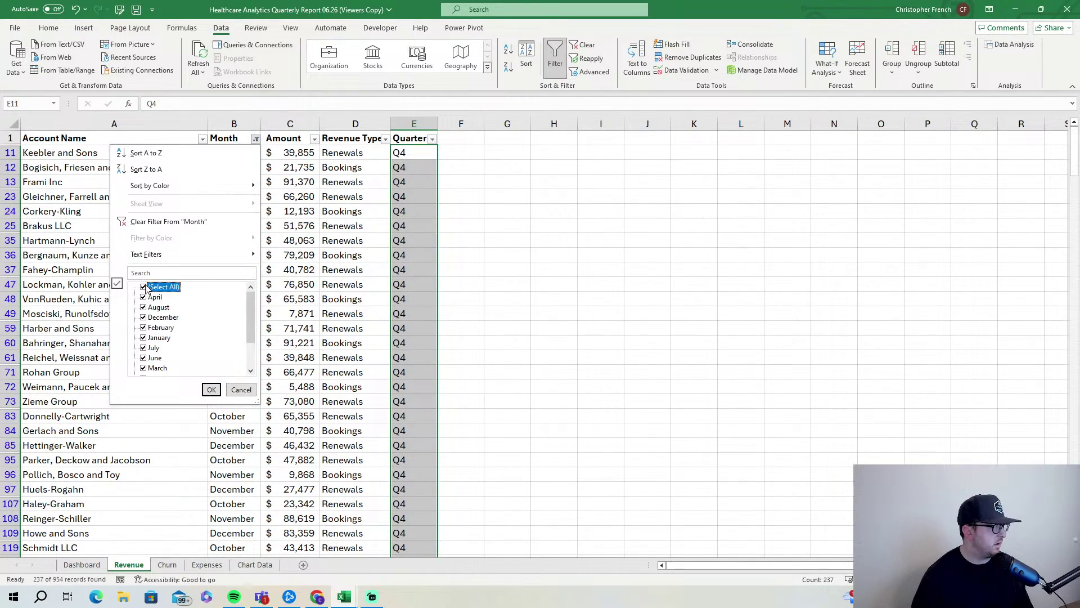
left_click(211, 389)
left_click(432, 139)
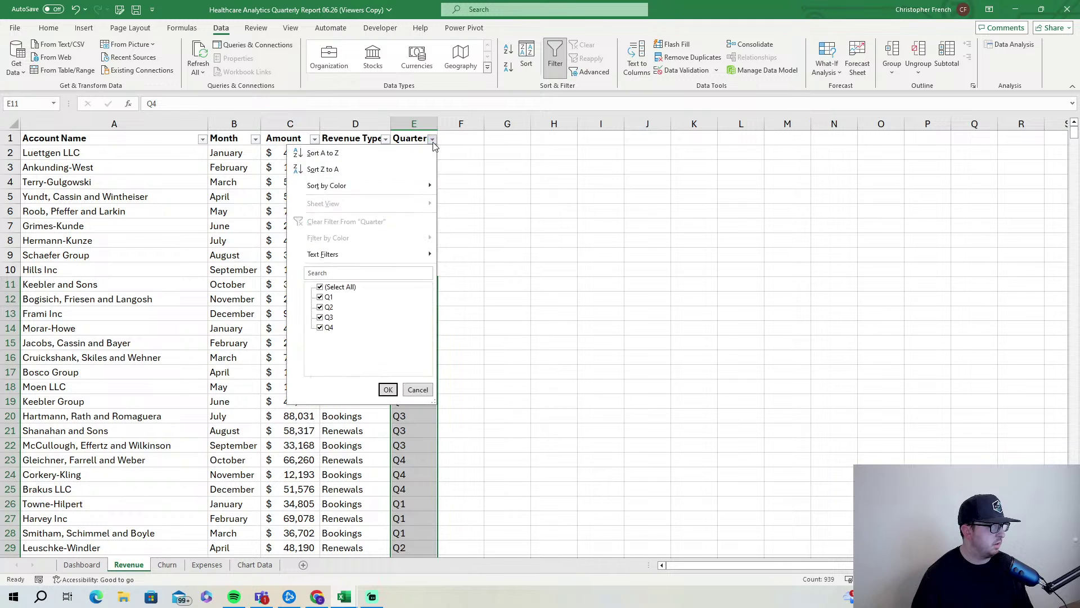
left_click(418, 390)
left_click(482, 269)
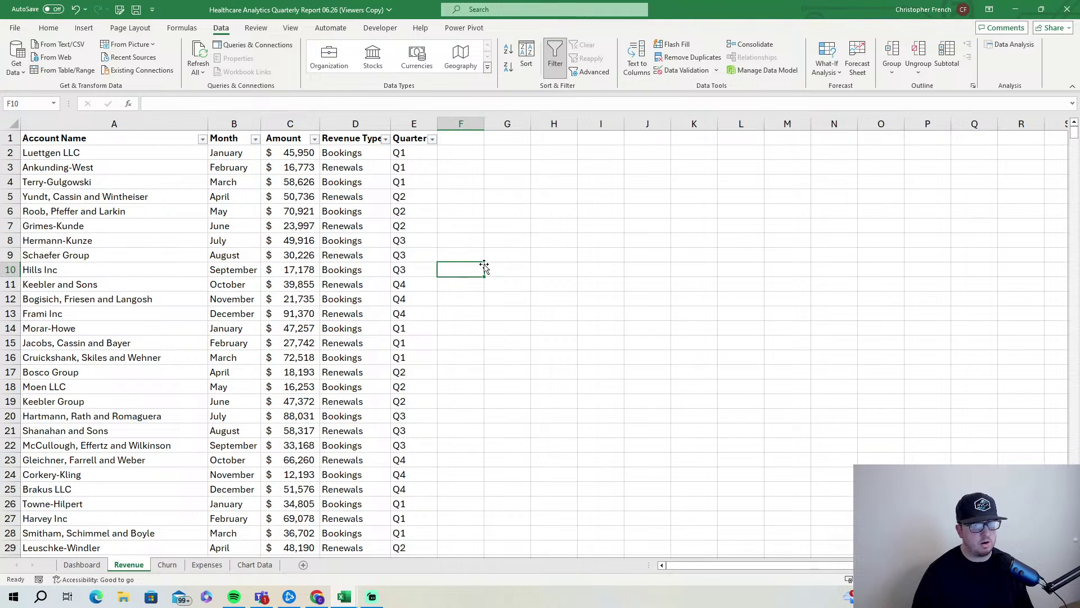
- Remove the filters from the Revenue sheet's header row
left_click(241, 164)
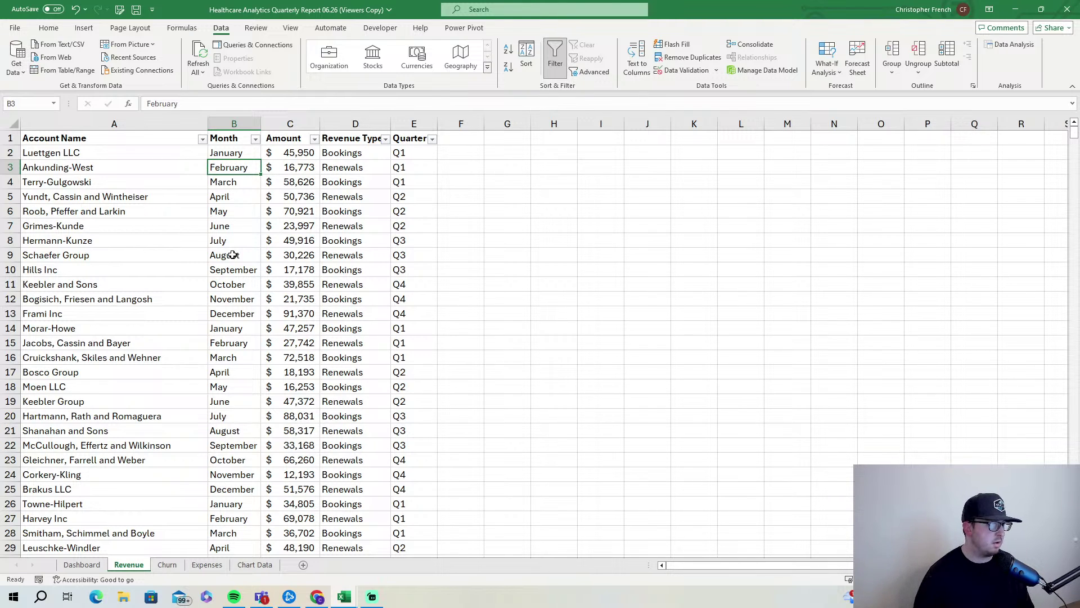
left_click(409, 156)
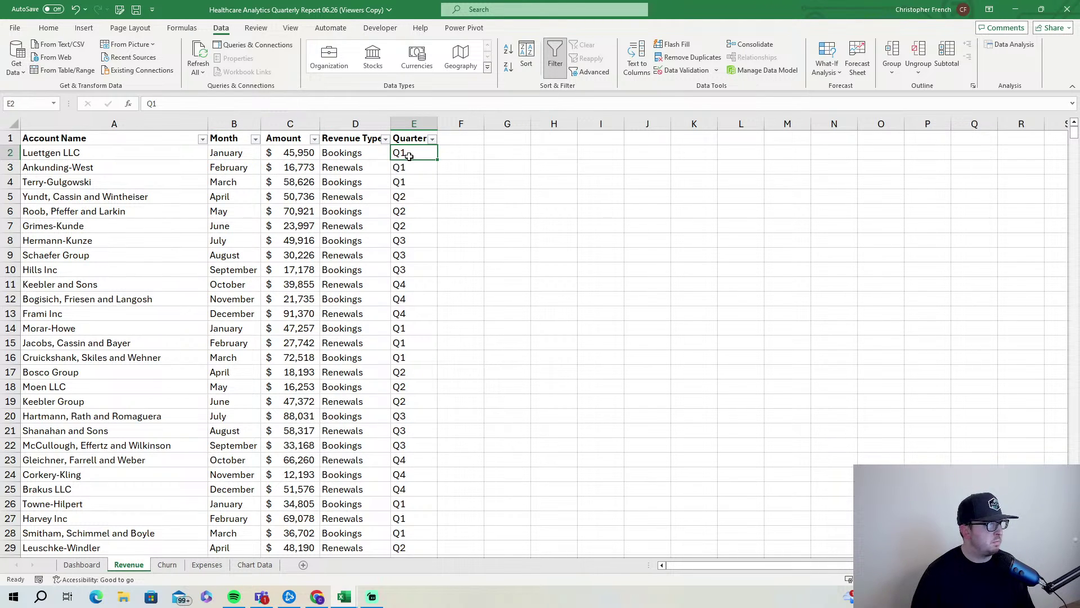
left_click(185, 139)
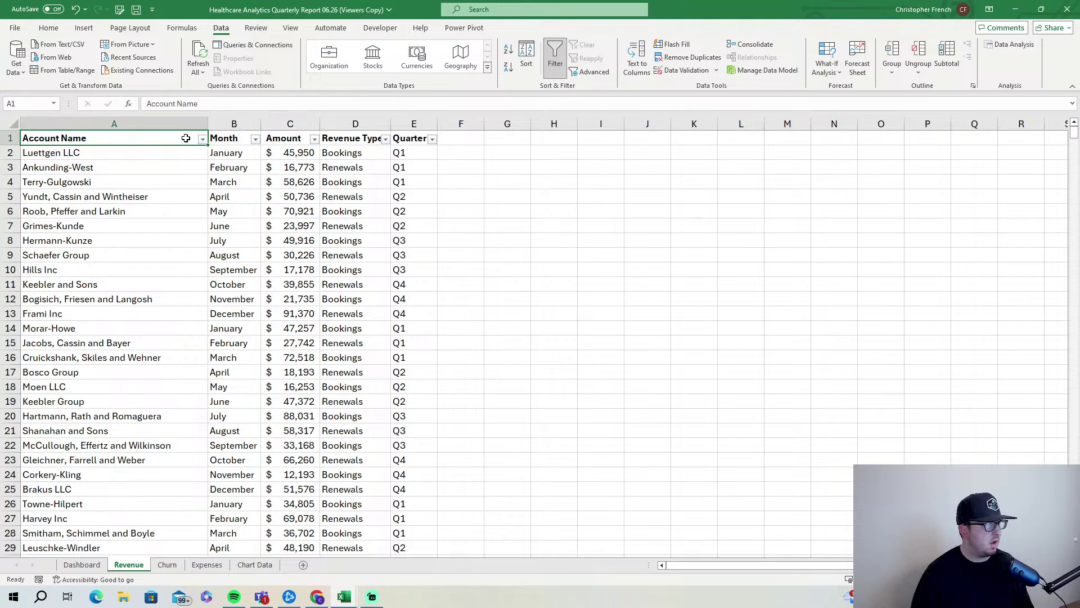
key("ctrl+shift+l")
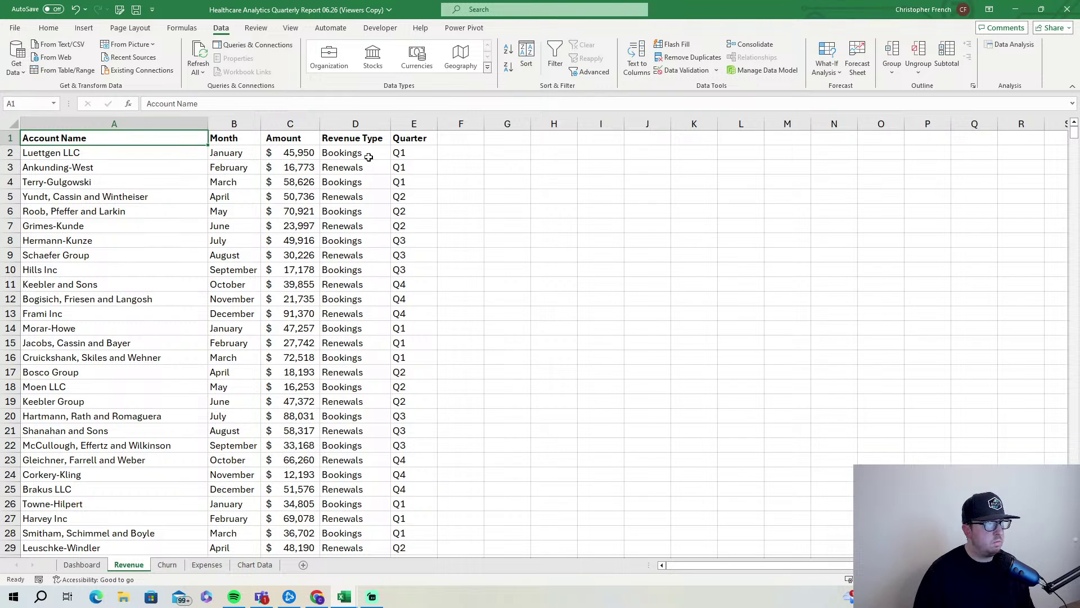
- Copy the Quarter header from E1 of the Revenue sheet into D1 of the Churn sheet and E1 of the Expenses sheet
left_click(169, 565)
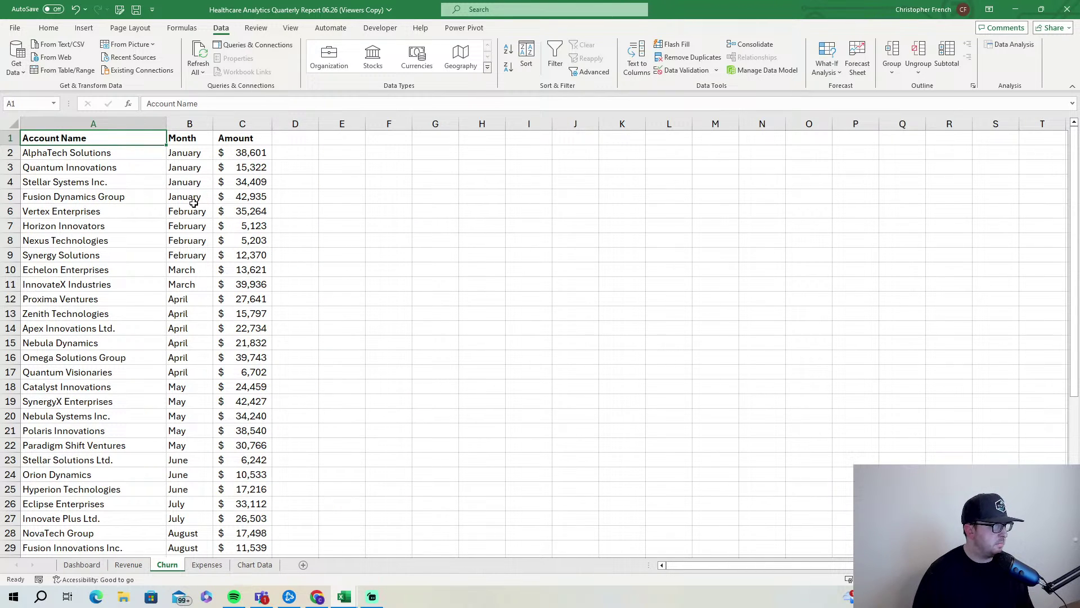
left_click(207, 565)
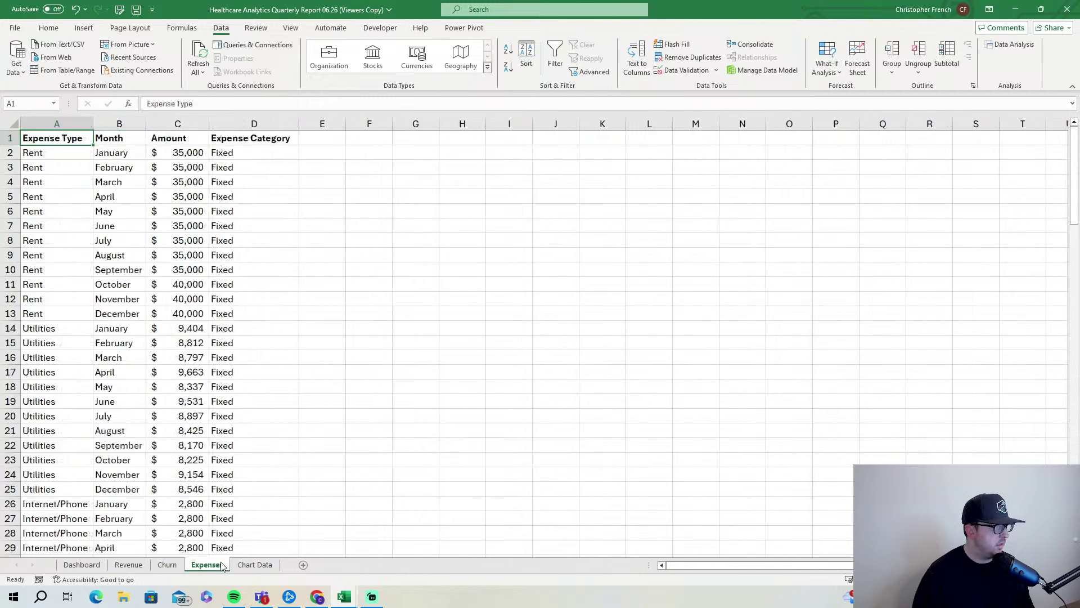
left_click(129, 565)
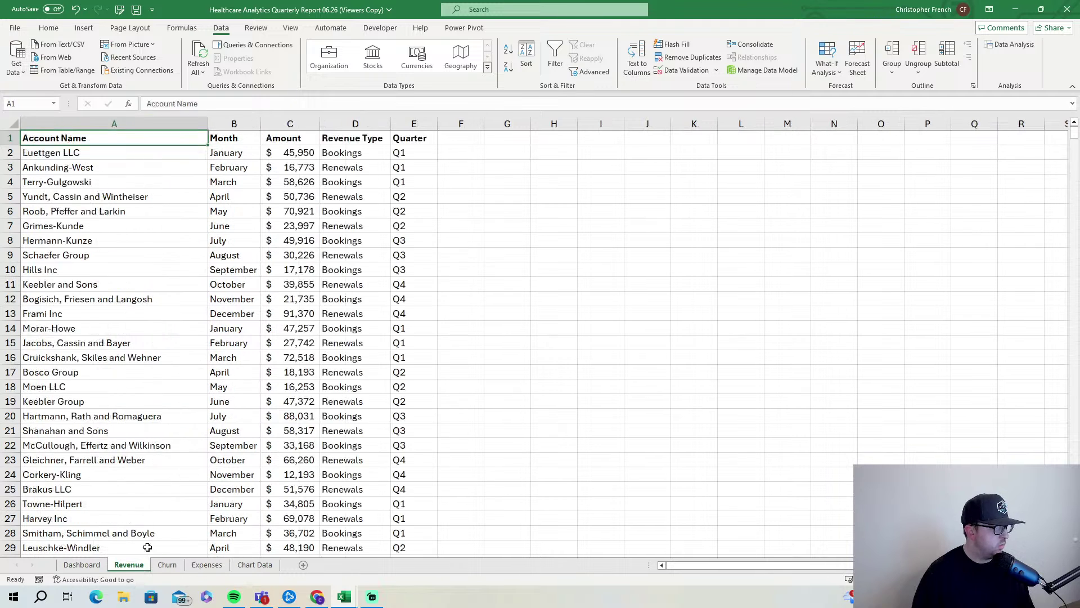
left_click(410, 138)
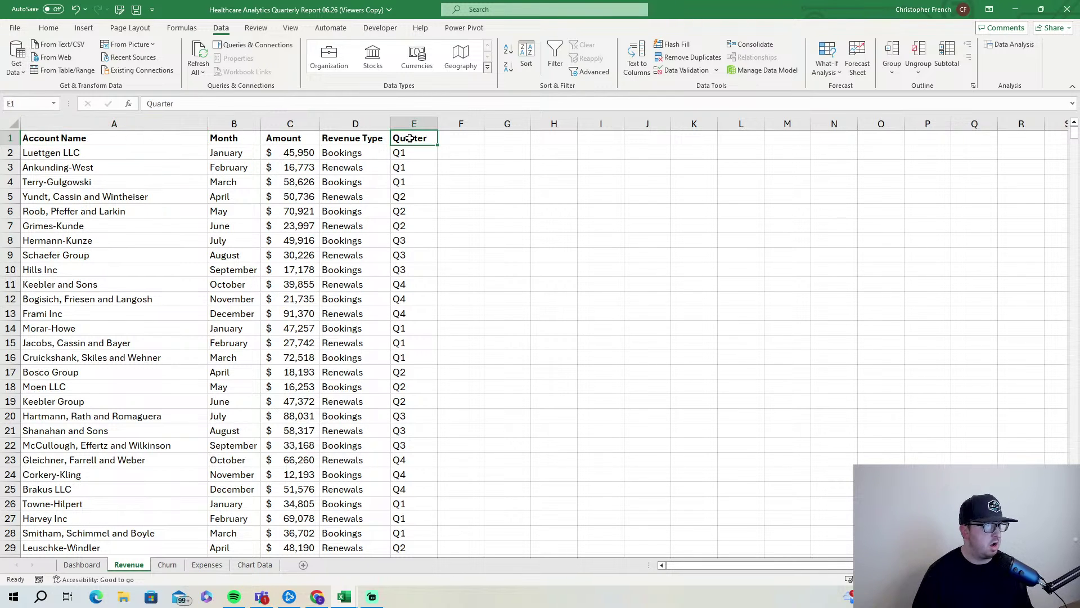
key("ctrl+c")
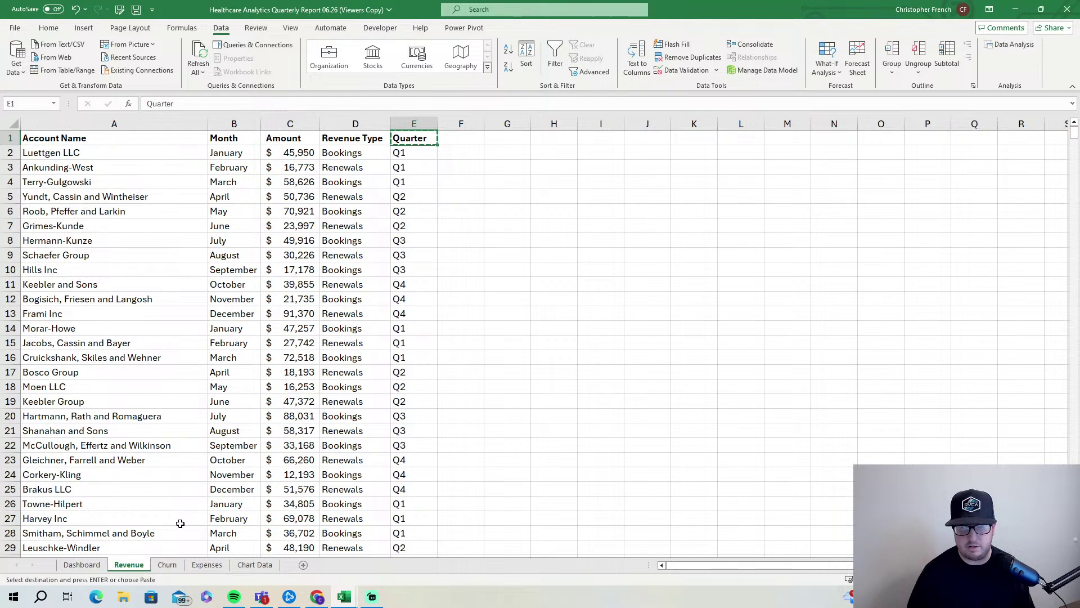
left_click(167, 566)
left_click(291, 140)
key("ctrl+v")
left_click(208, 565)
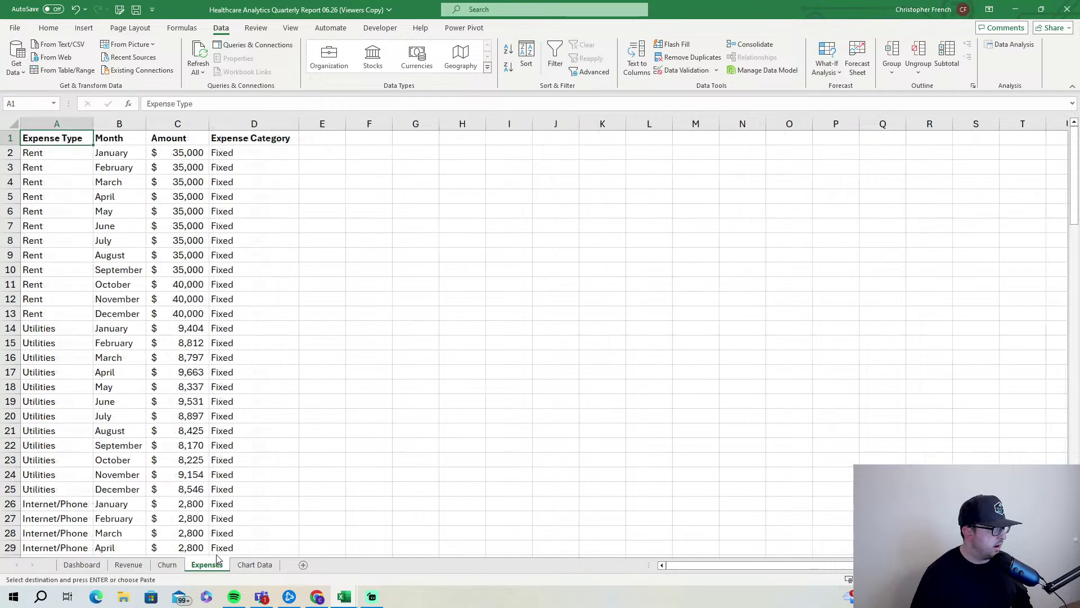
left_click(319, 139)
key("ctrl+v")
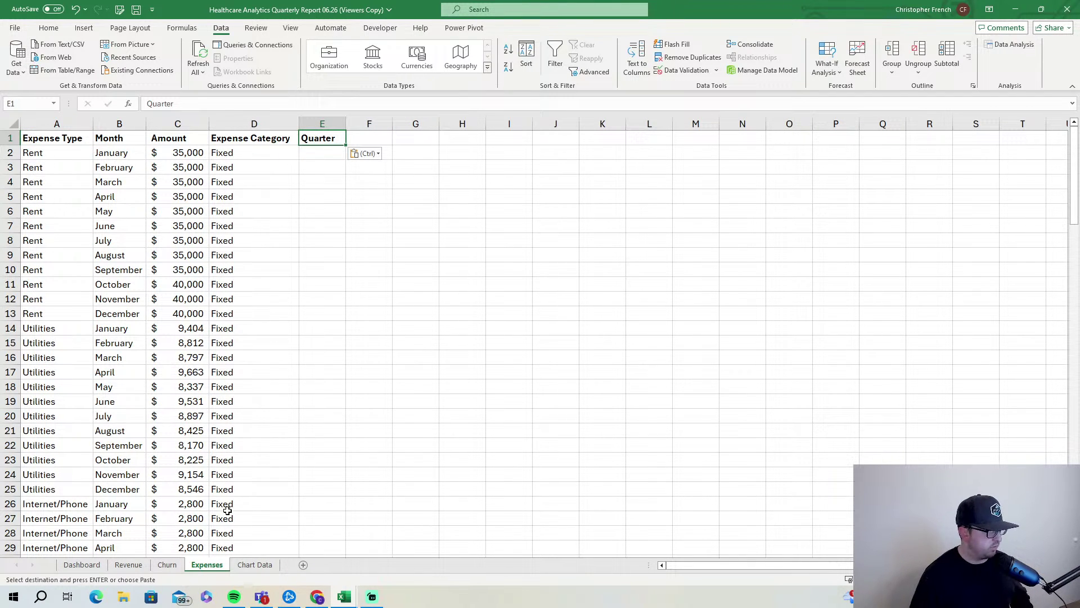
- Start an XLOOKUP formula in D2 of the Churn sheet with the month in B2 as the lookup value
left_click(167, 564)
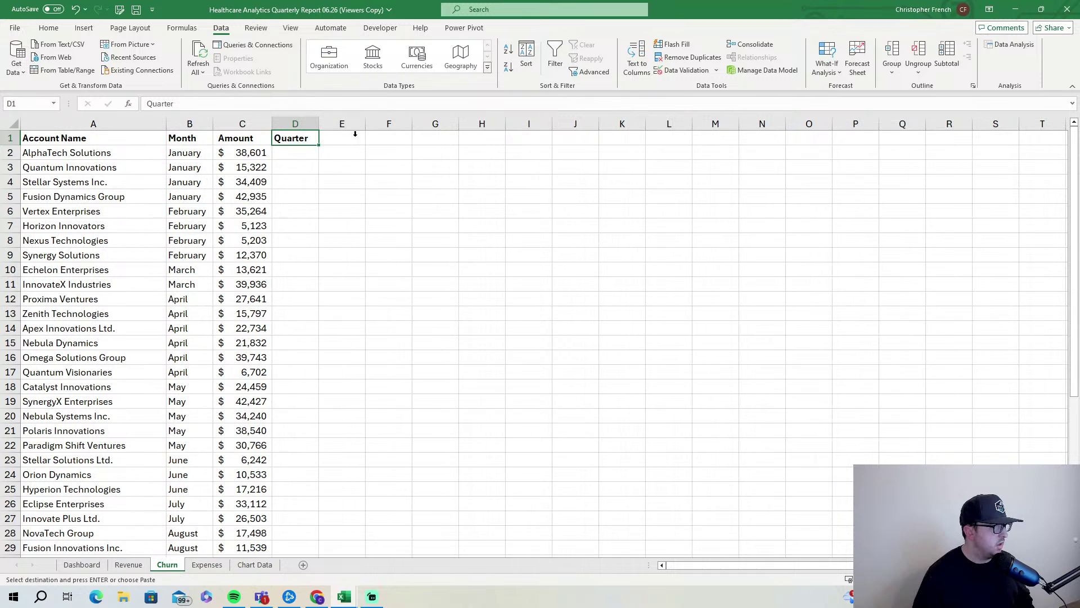
left_click(313, 154)
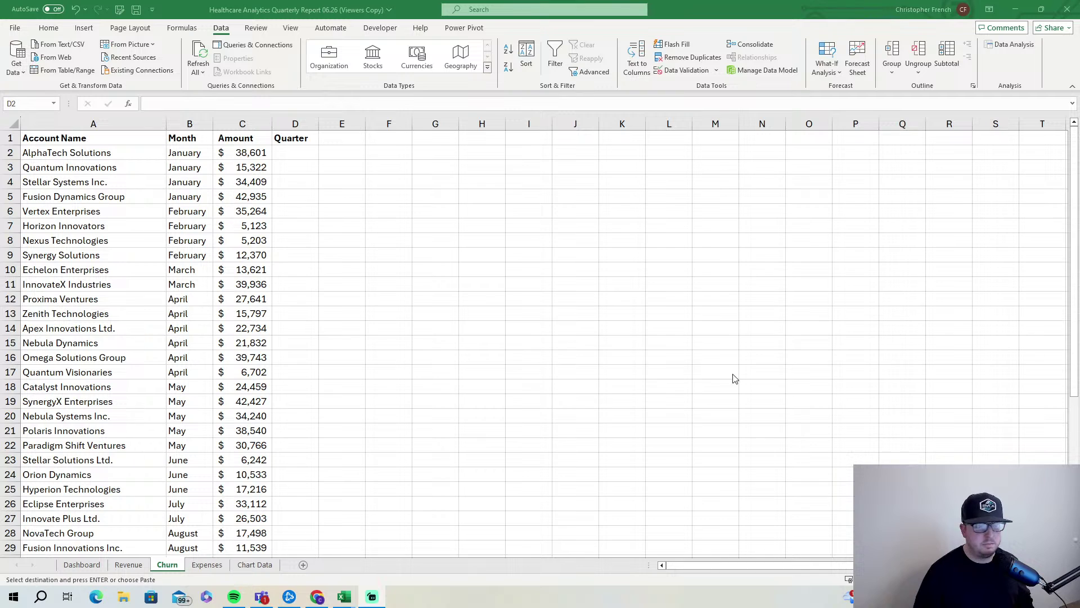
left_click(293, 153)
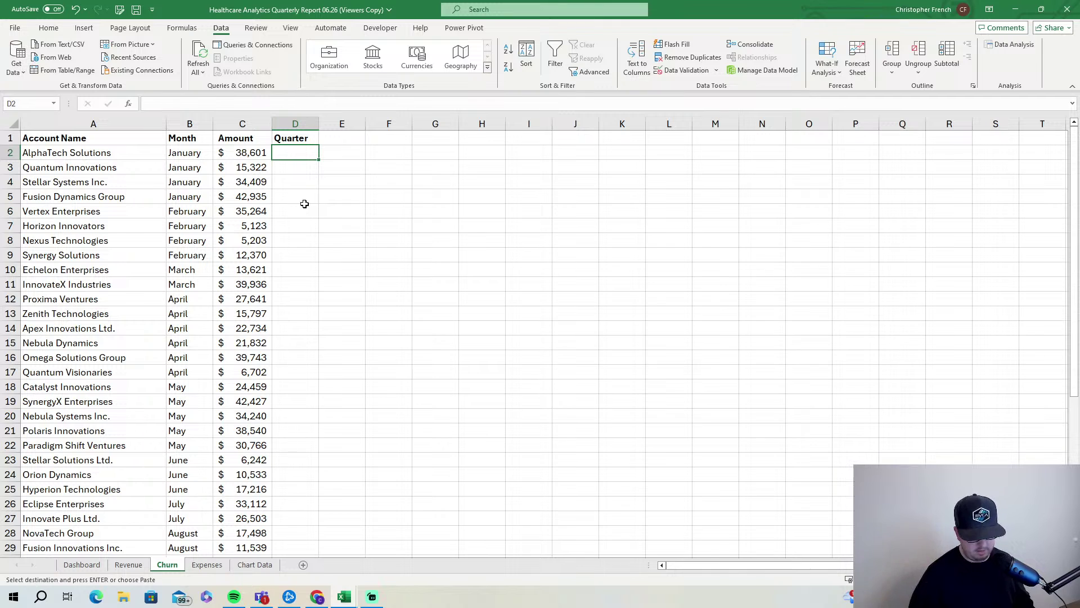
type("=")
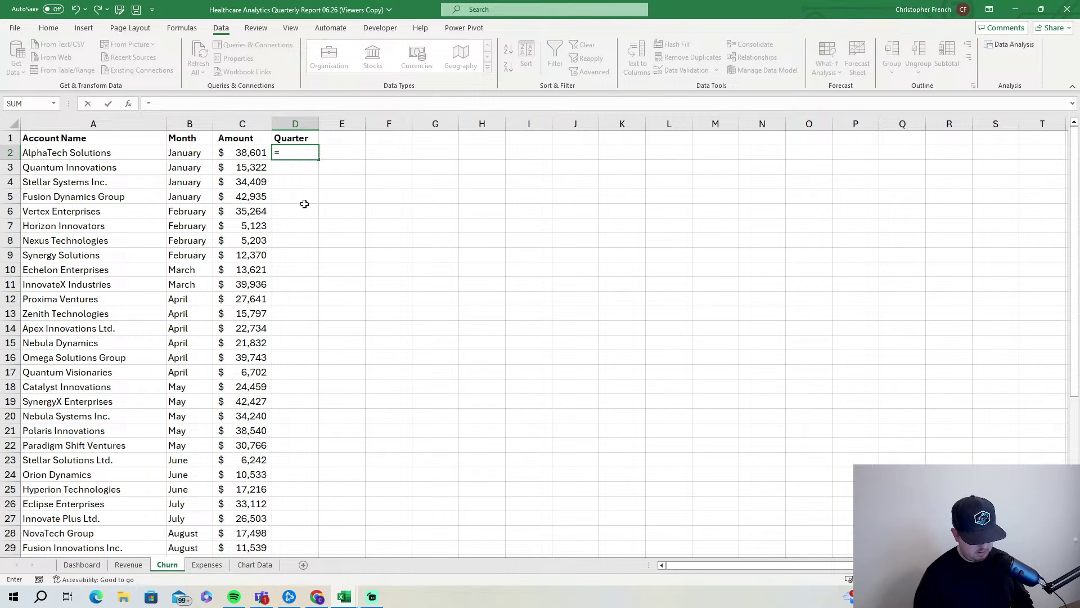
type("XLOOKUP")
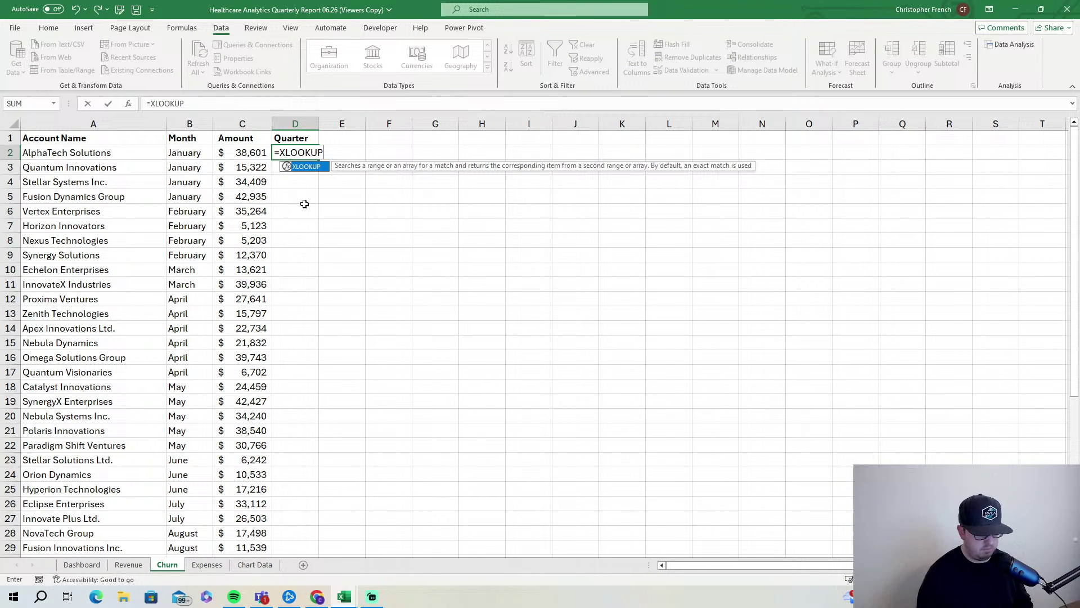
type("(")
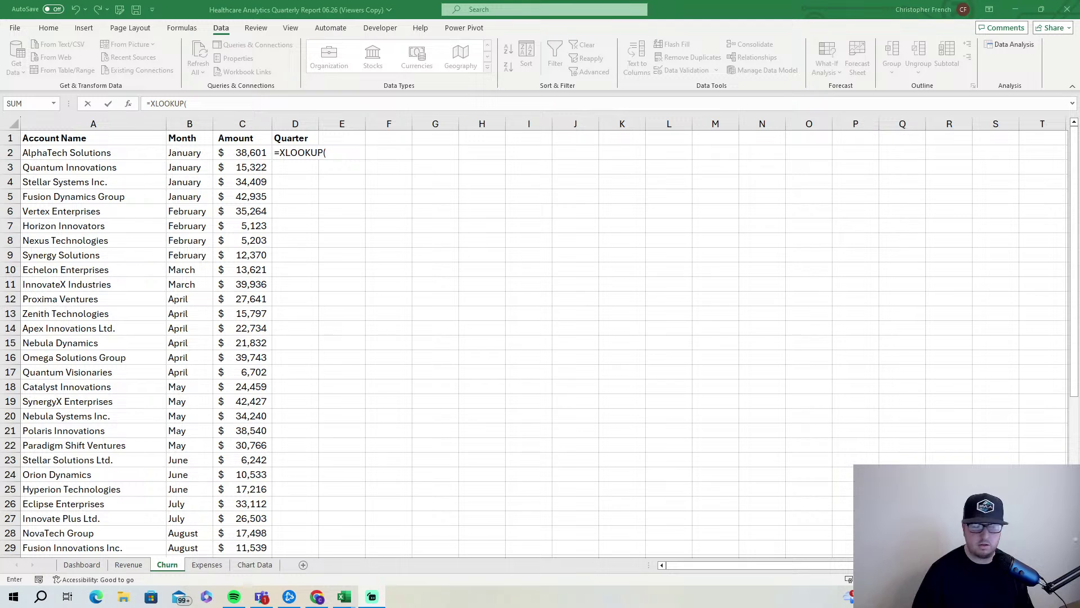
left_click(336, 149)
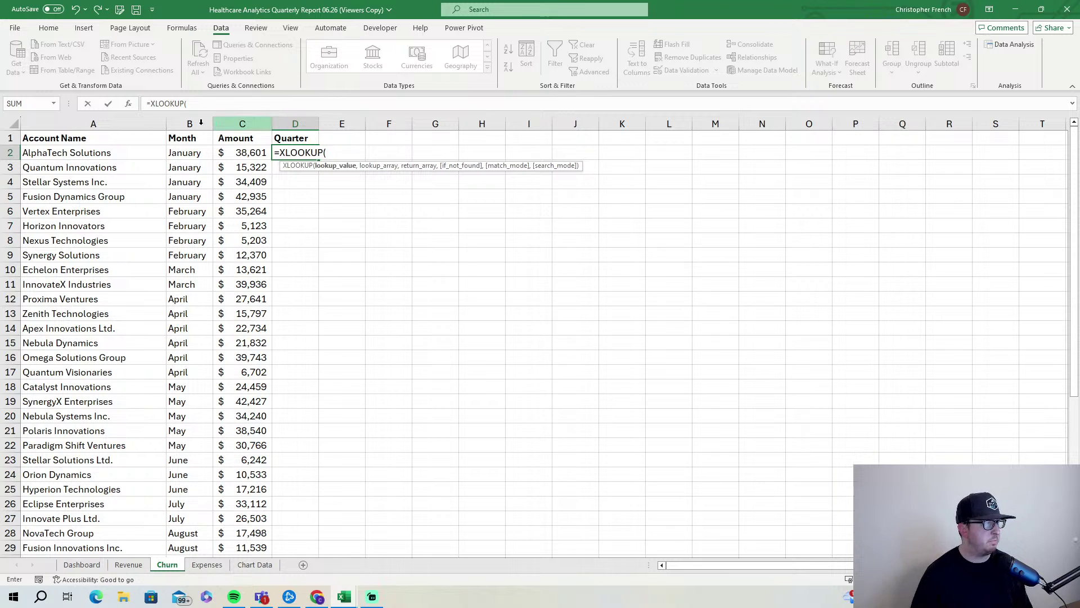
left_click(188, 154)
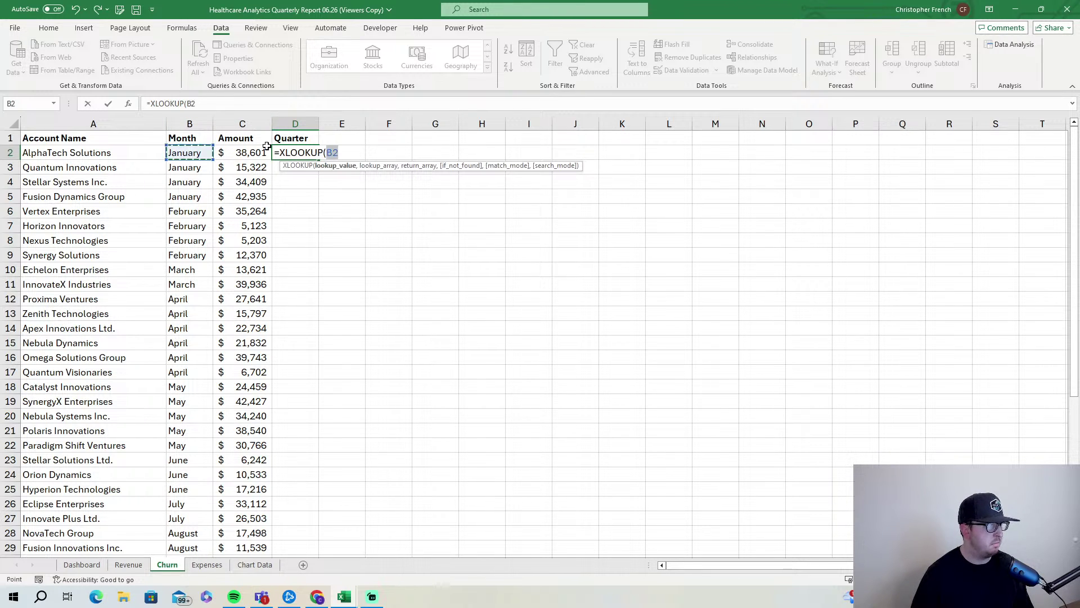
type(",")
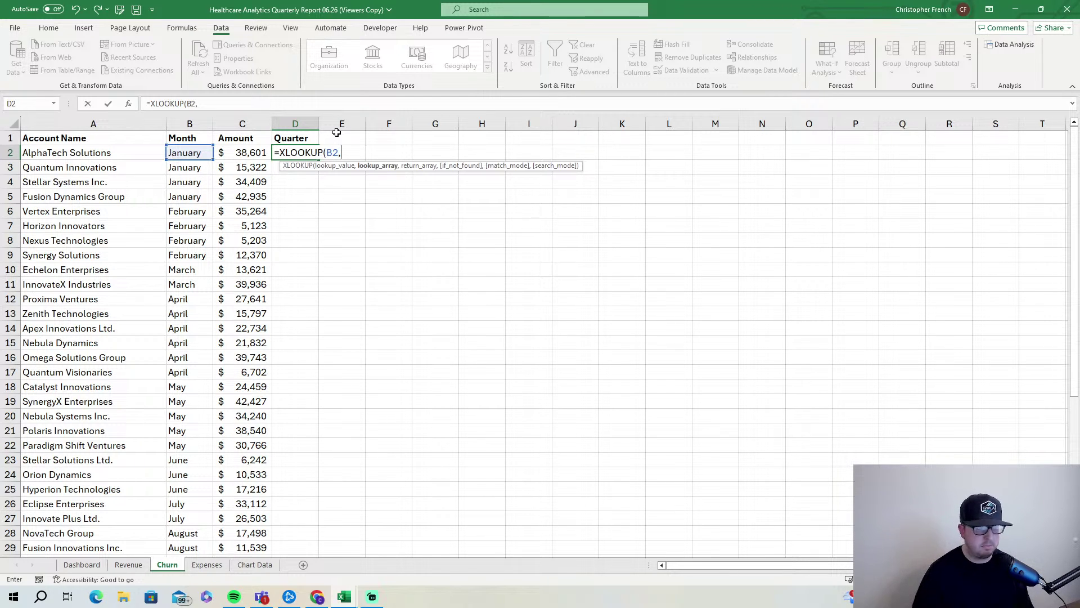
- Complete the XLOOKUP with the Revenue sheet's Month column B:B as lookup array and Quarter column E:E as return array
left_click(128, 564)
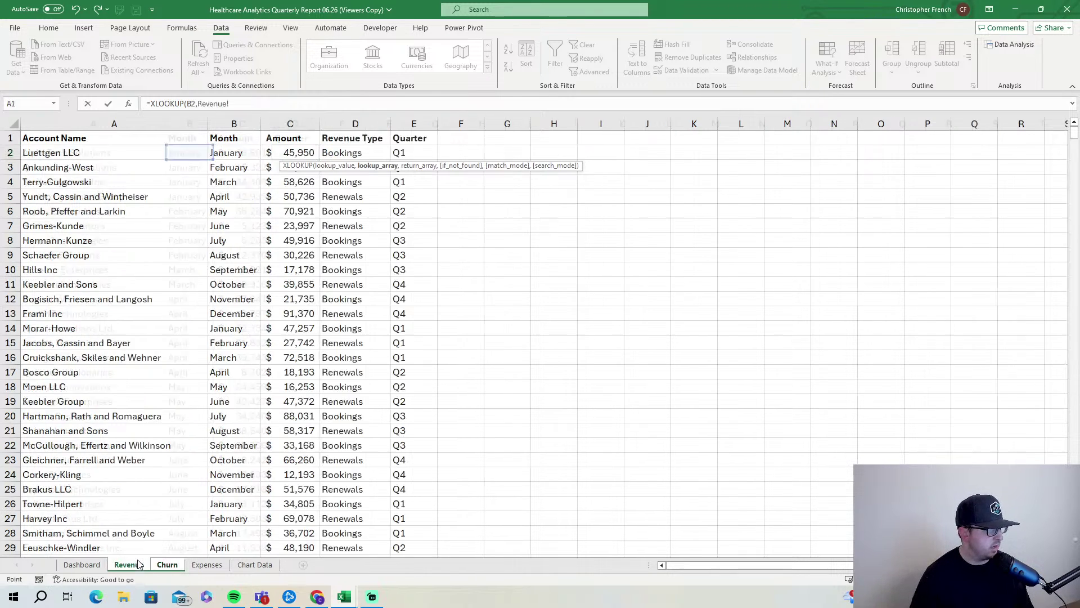
left_click(234, 124)
left_click(250, 105)
type(",")
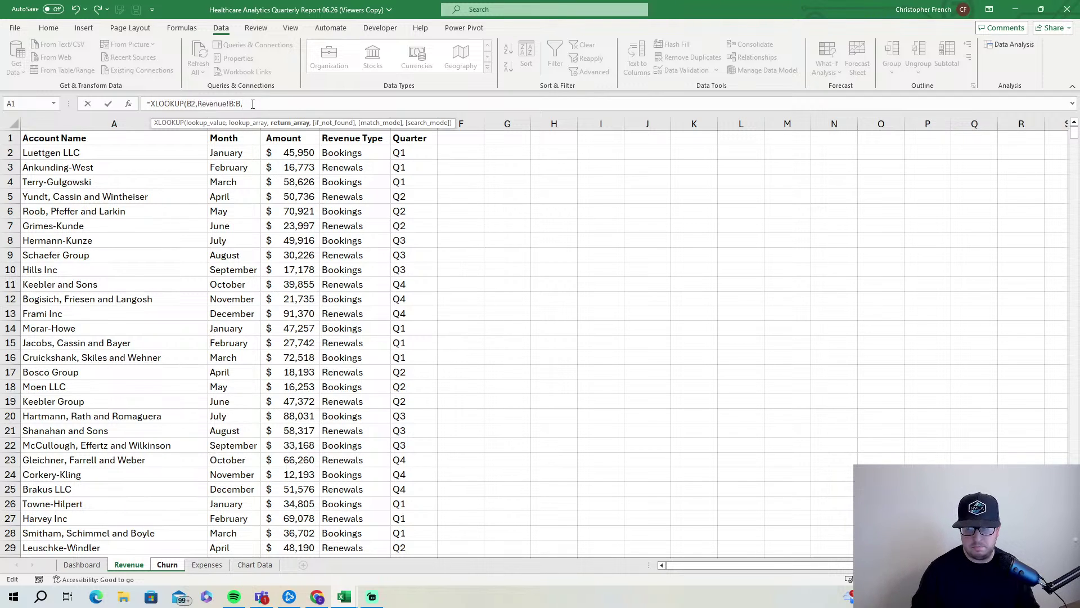
left_click(408, 116)
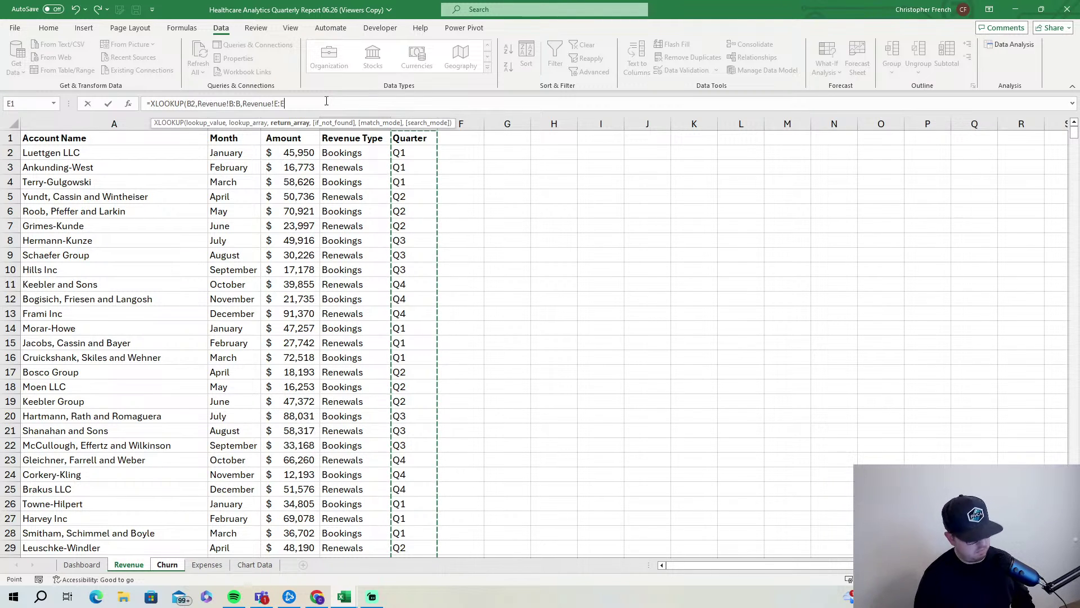
key("Return")
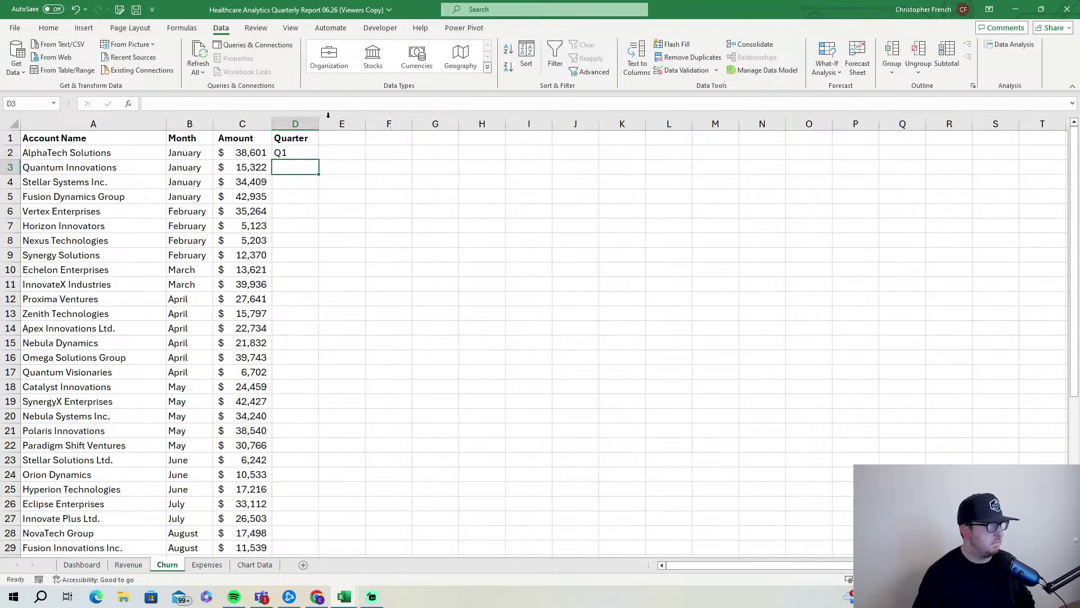
- Fill the D2 formula down the Churn sheet's Quarter column to the last data row and check the quarters against the months
left_click(312, 155)
double_click(319, 160)
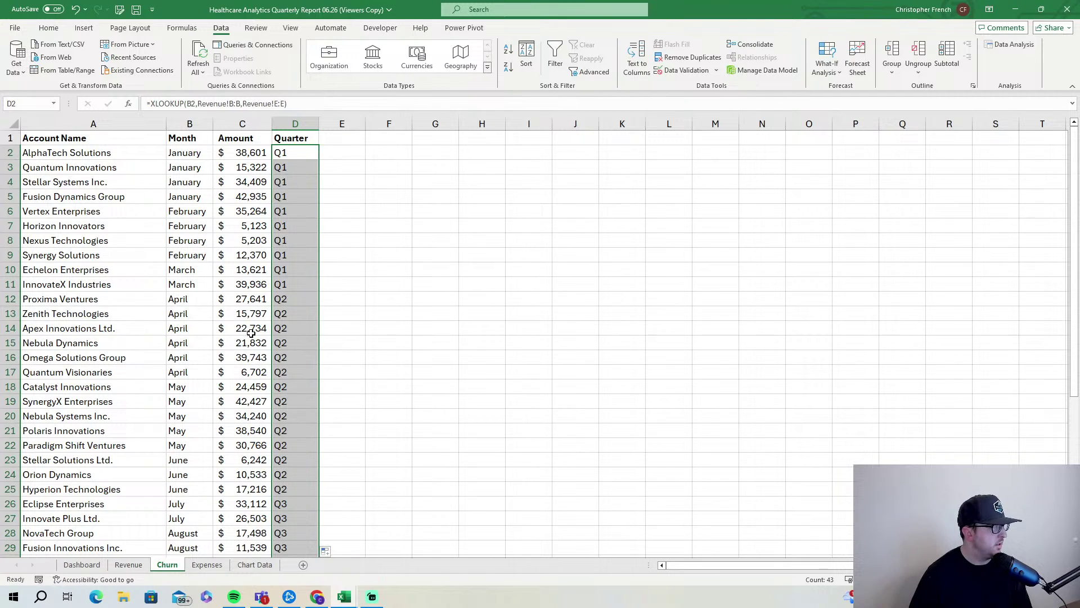
scroll(217, 323, "down", 4)
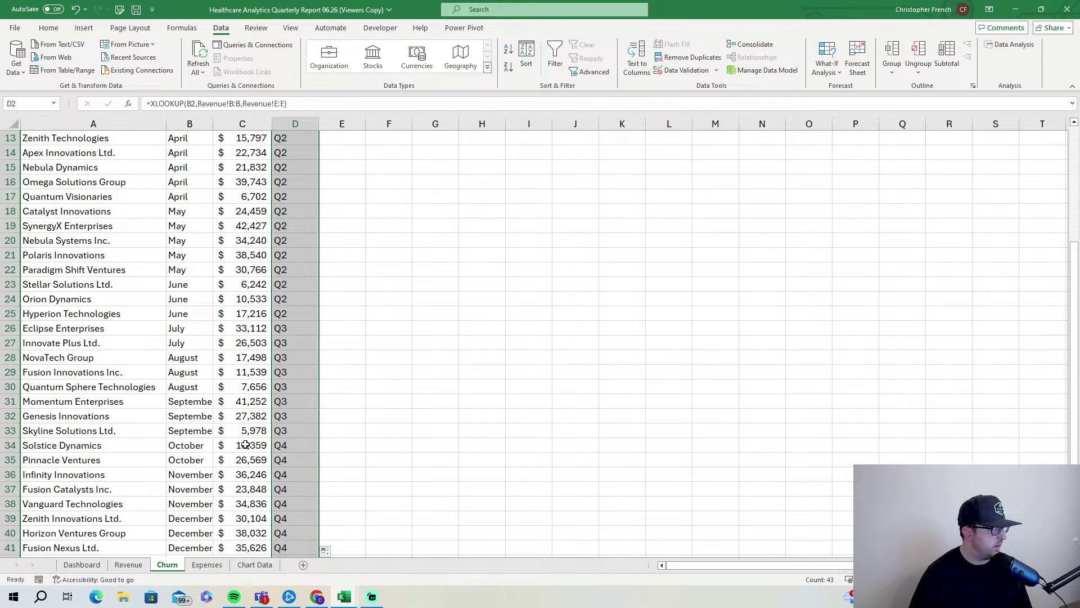
scroll(240, 465, "down", 2)
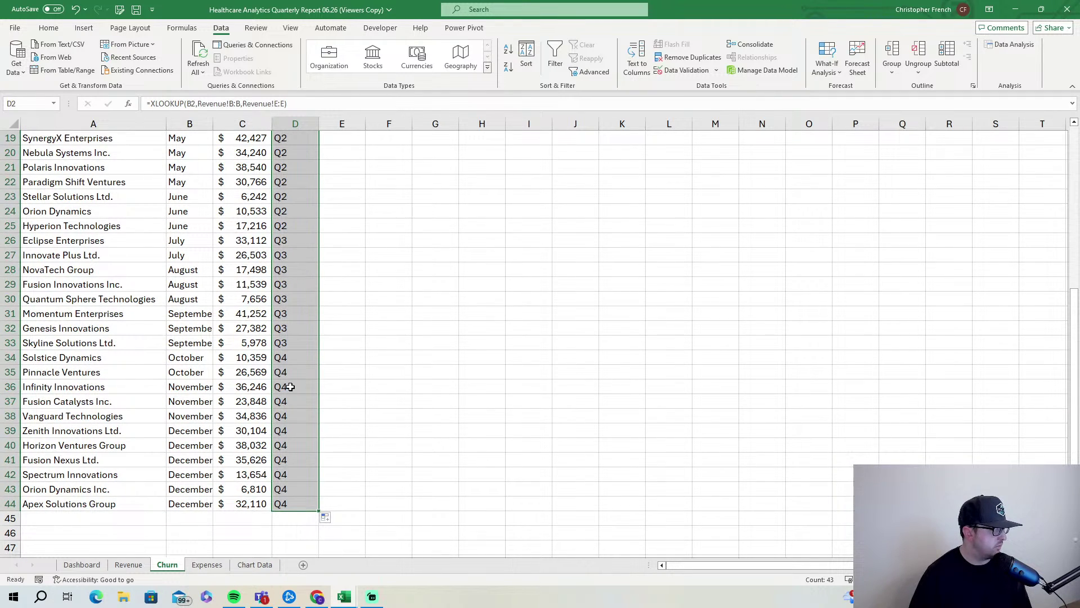
scroll(273, 448, "up", 6)
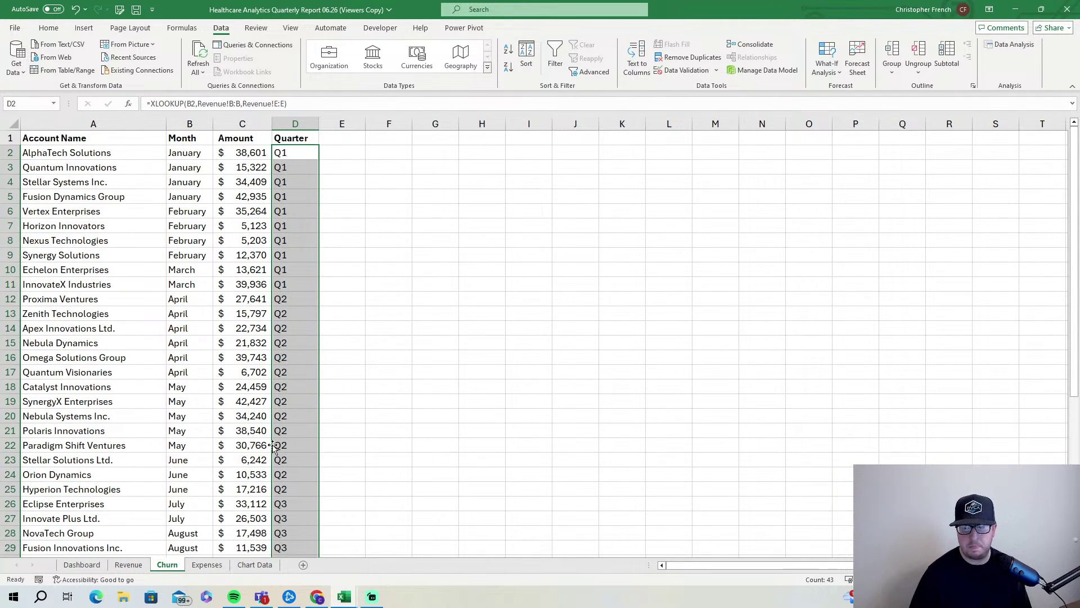
left_click(315, 159)
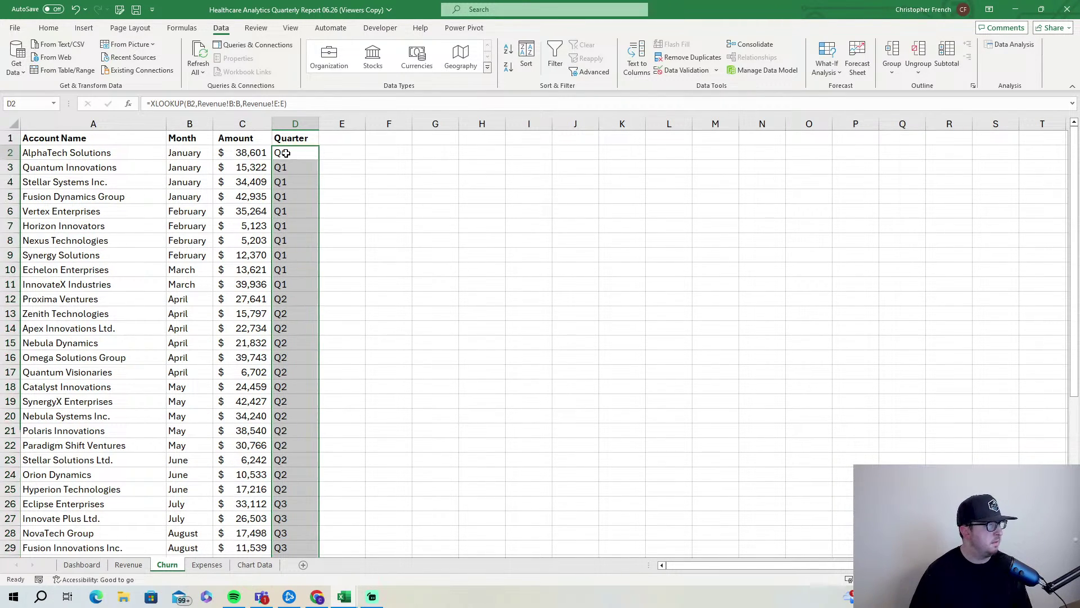
left_click(202, 139)
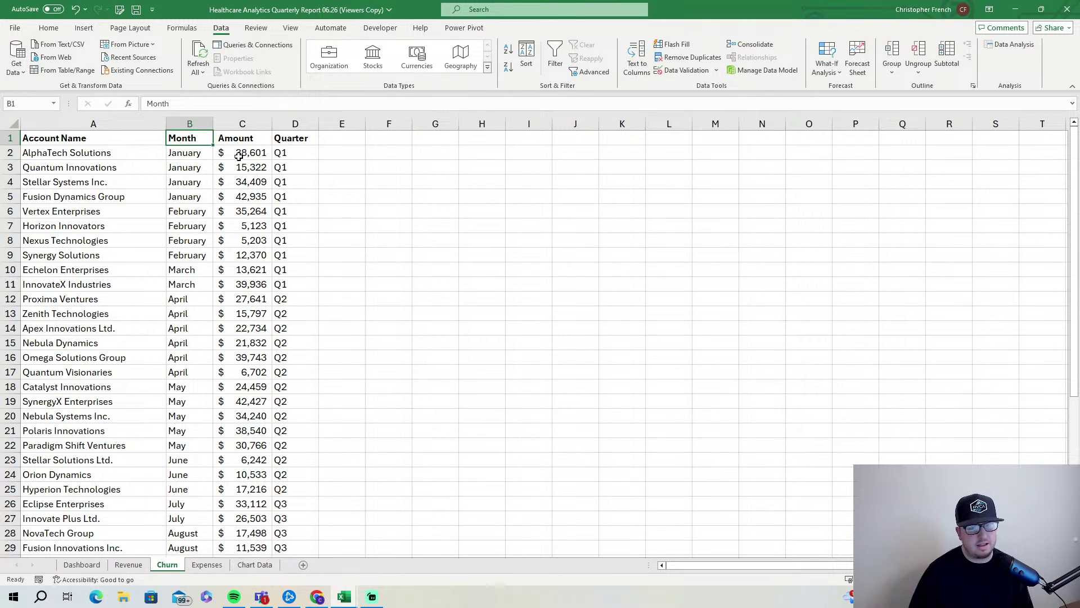
left_click(279, 153)
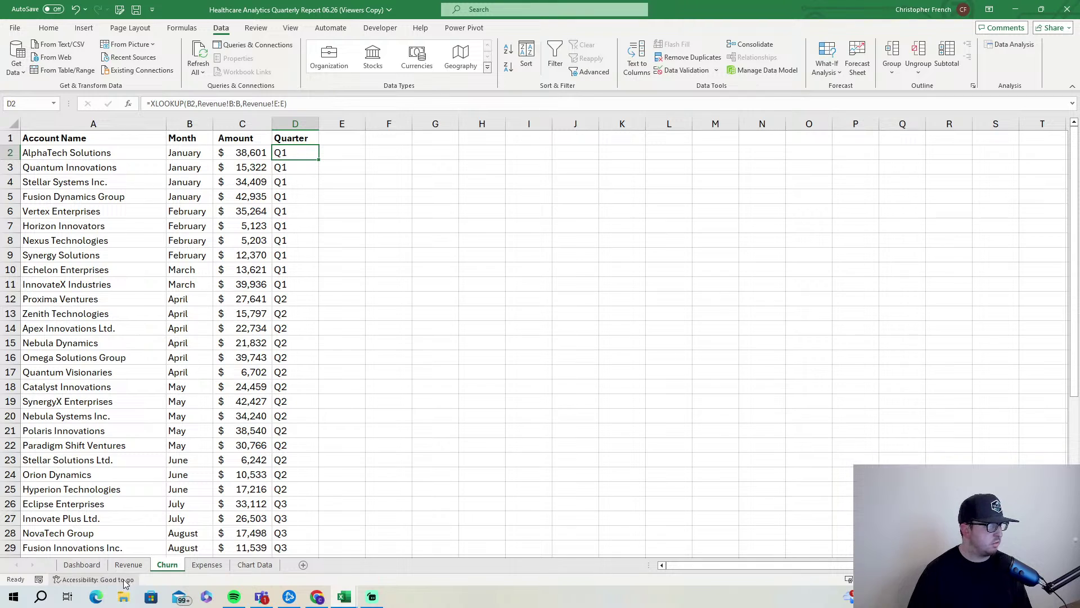
left_click(142, 567)
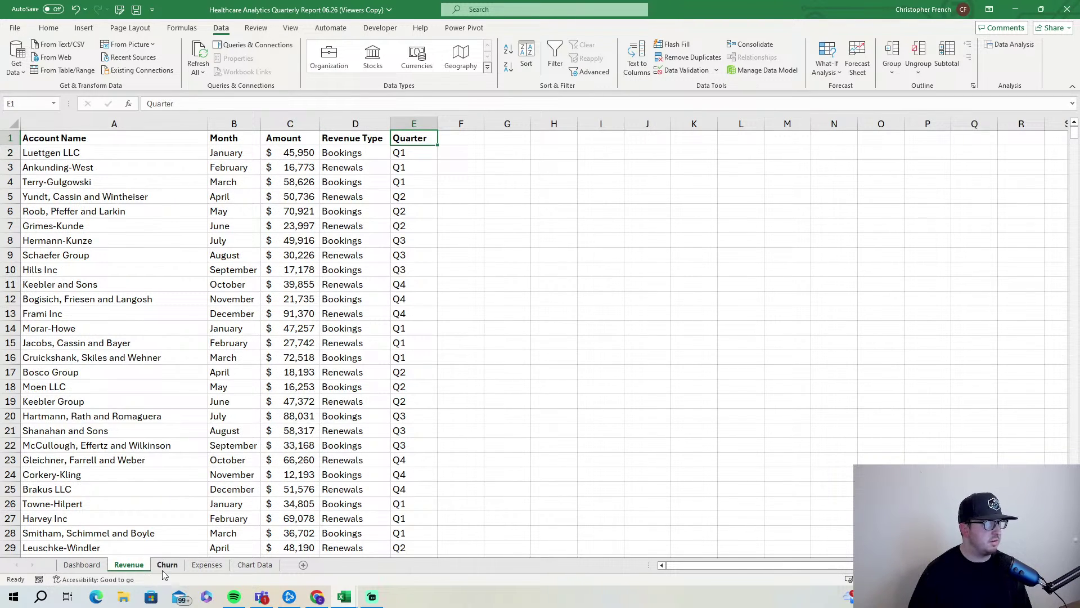
left_click(164, 568)
left_click(195, 568)
left_click(171, 568)
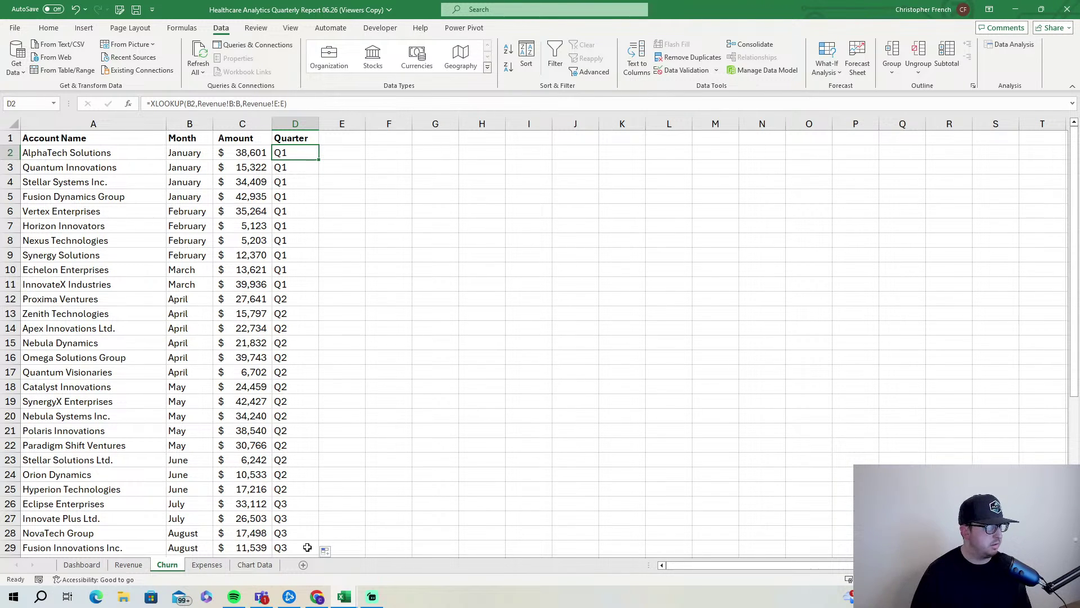
- Add filters to the Revenue sheet's header row and review the values offered for Quarter and Month
left_click(129, 565)
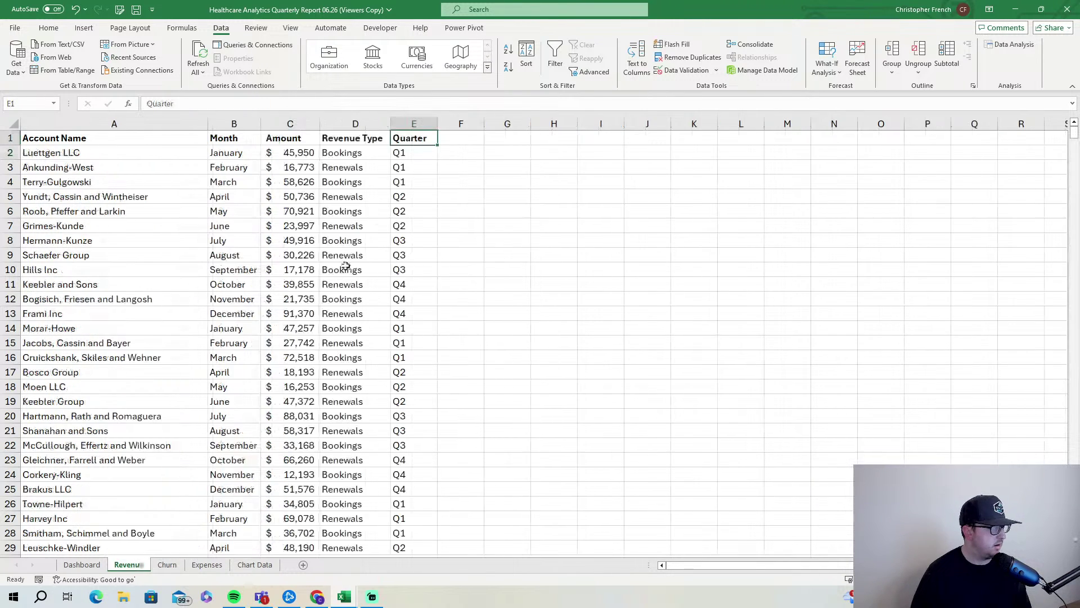
key("ctrl+shift+l")
left_click(432, 139)
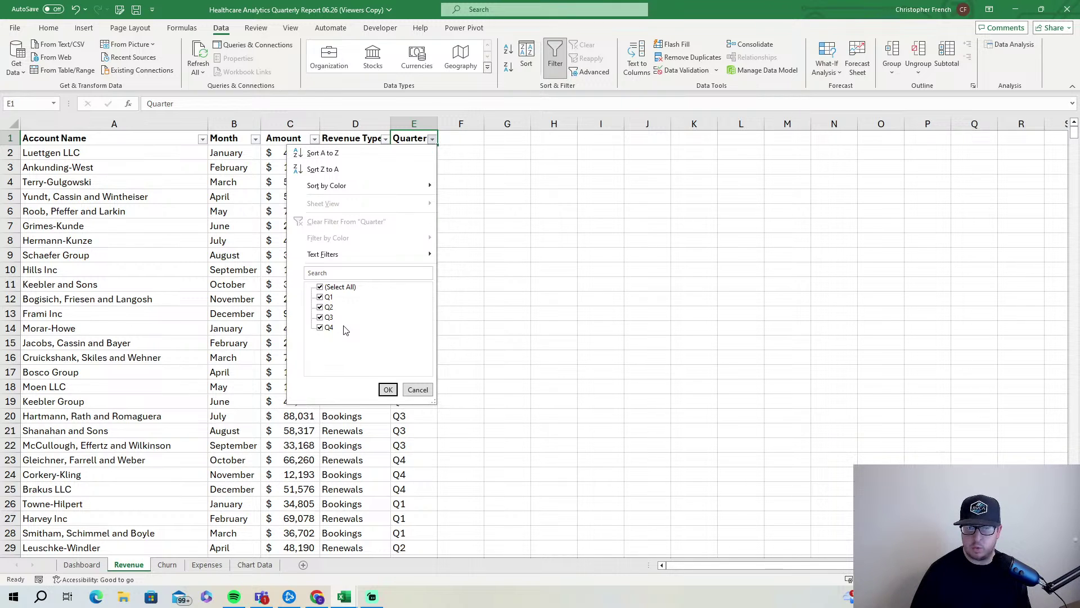
left_click(417, 389)
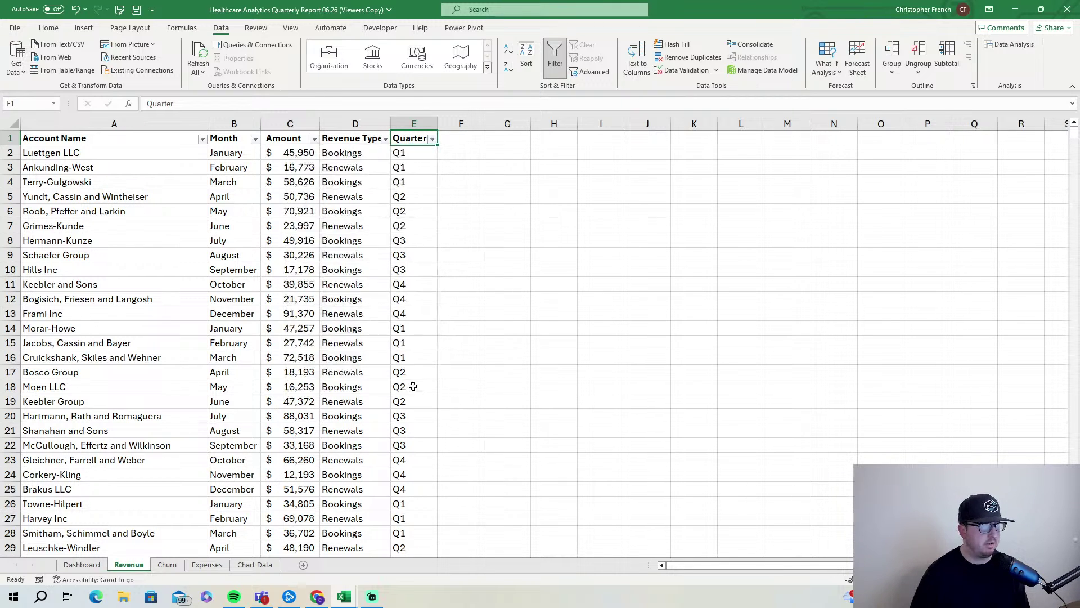
left_click(255, 140)
scroll(168, 326, "down", 2)
scroll(167, 344, "up", 2)
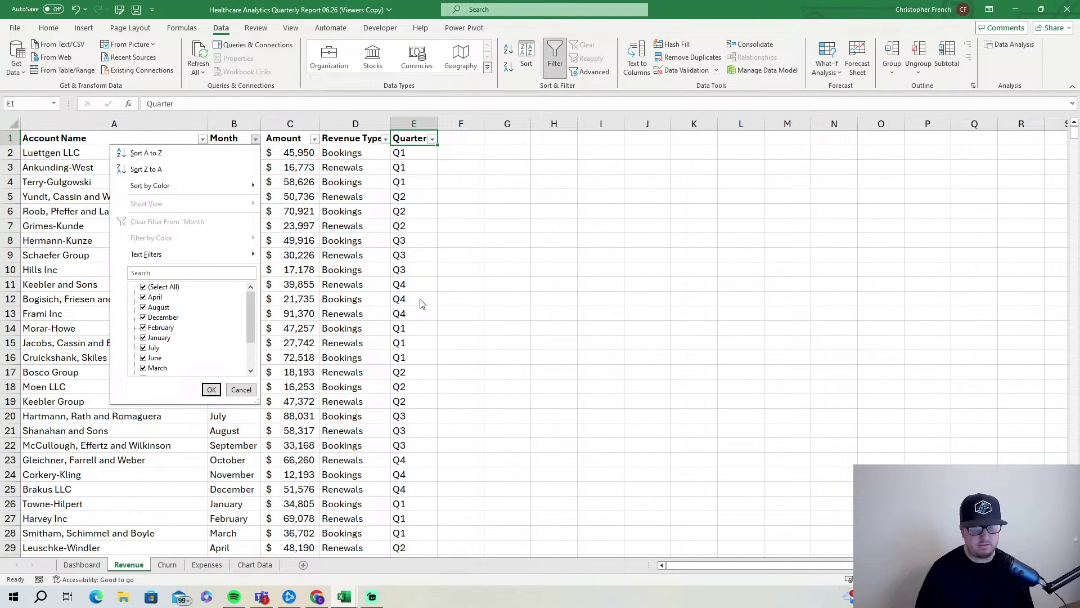
left_click(249, 391)
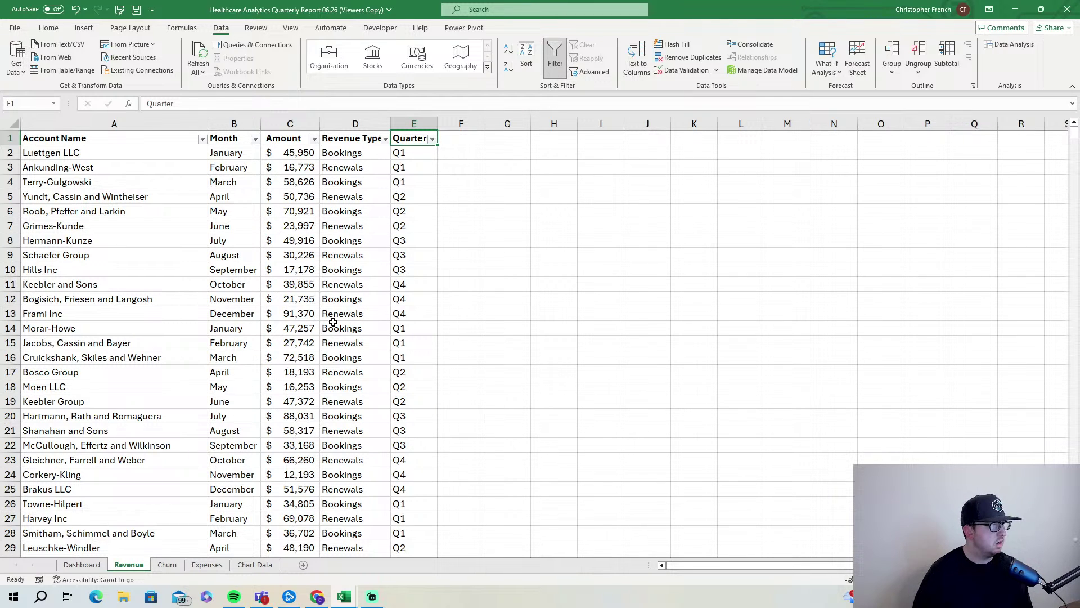
- Start an XLOOKUP formula in E2 of the Expenses sheet with the month in B2 as the lookup value
left_click(167, 564)
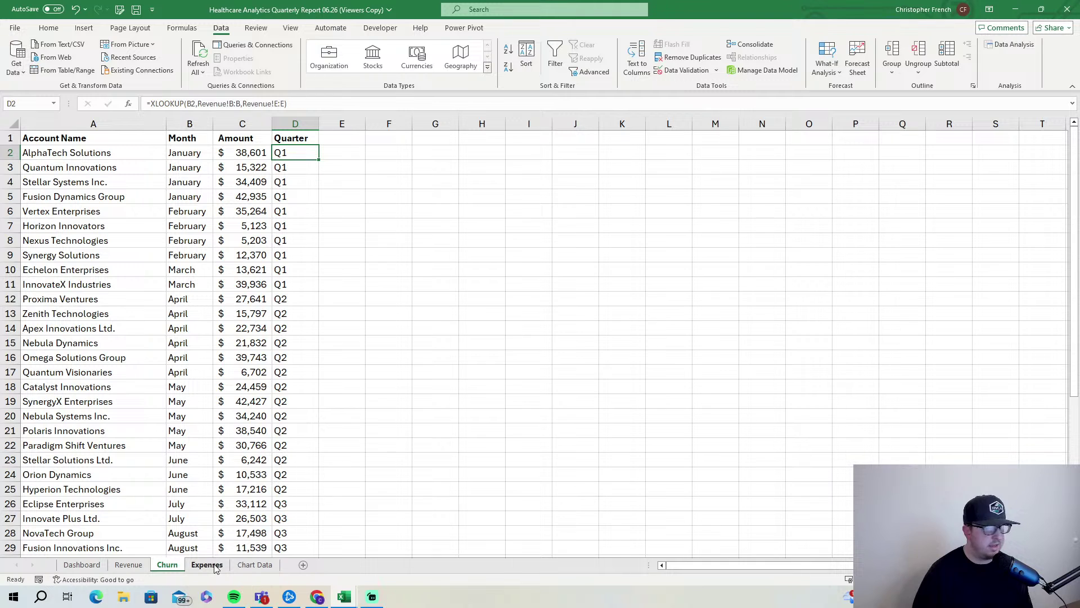
left_click(207, 564)
left_click(307, 151)
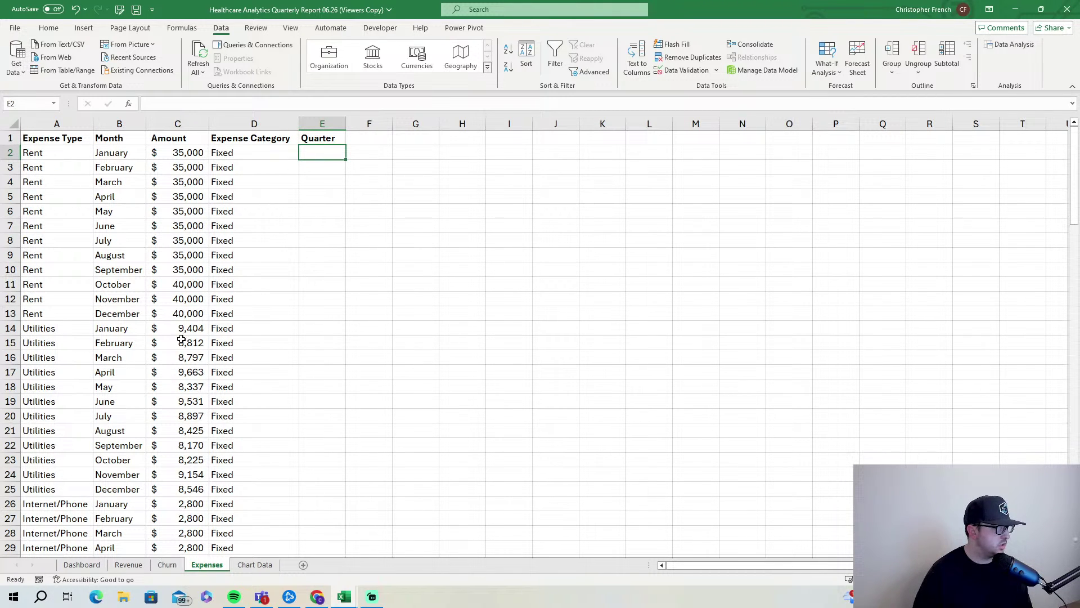
left_click(167, 565)
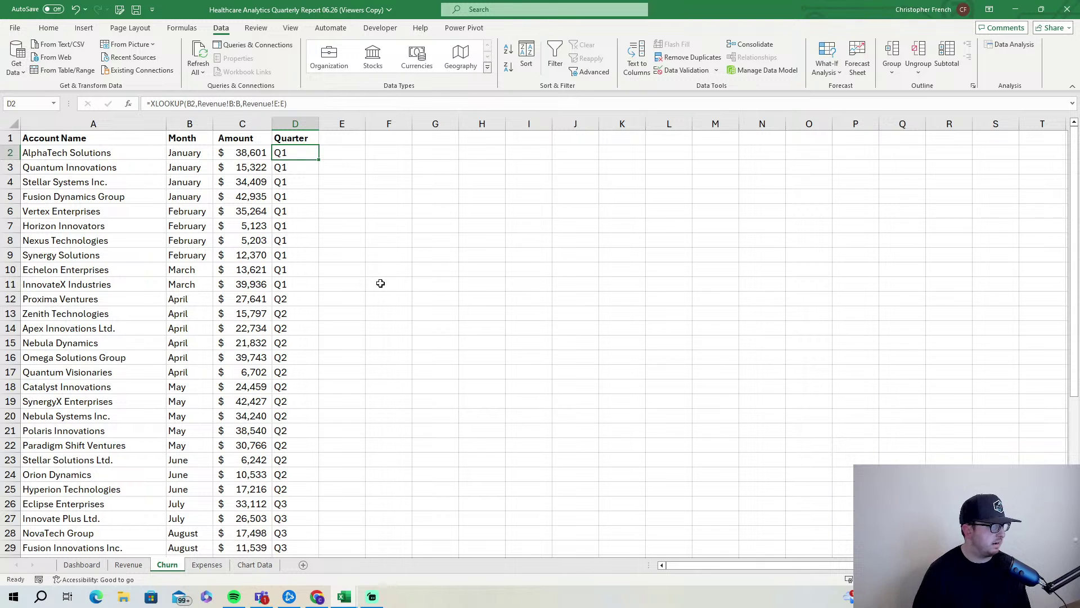
left_click(128, 565)
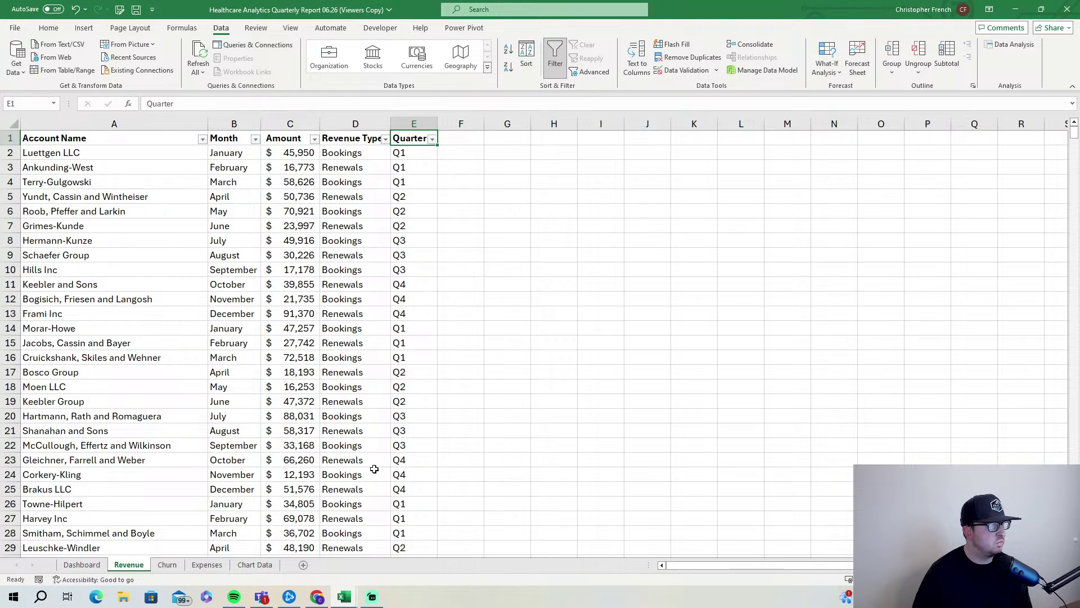
left_click(222, 565)
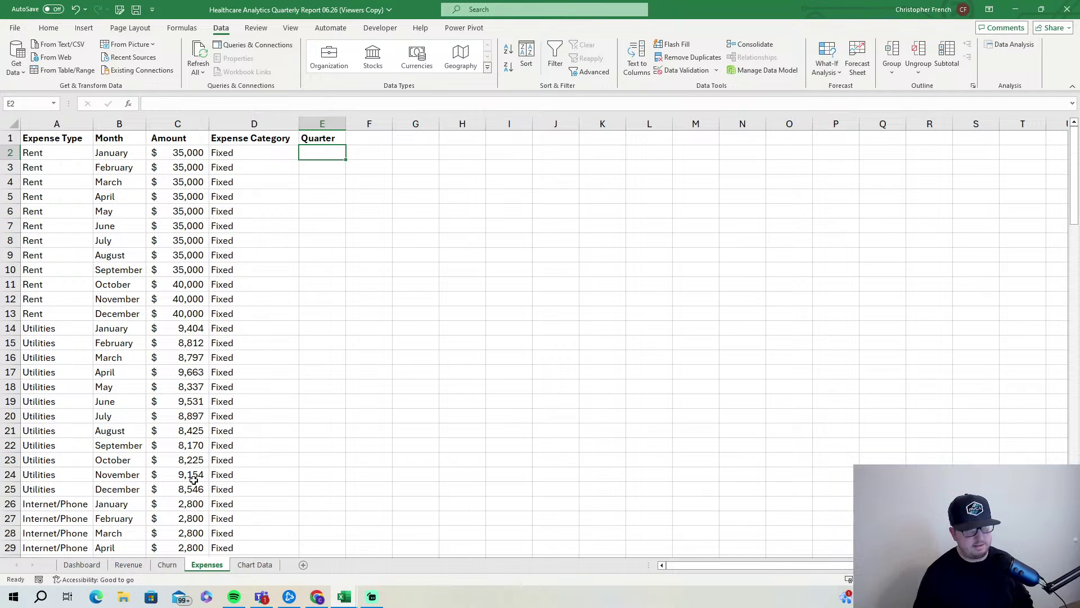
type("=XLOOKUP(")
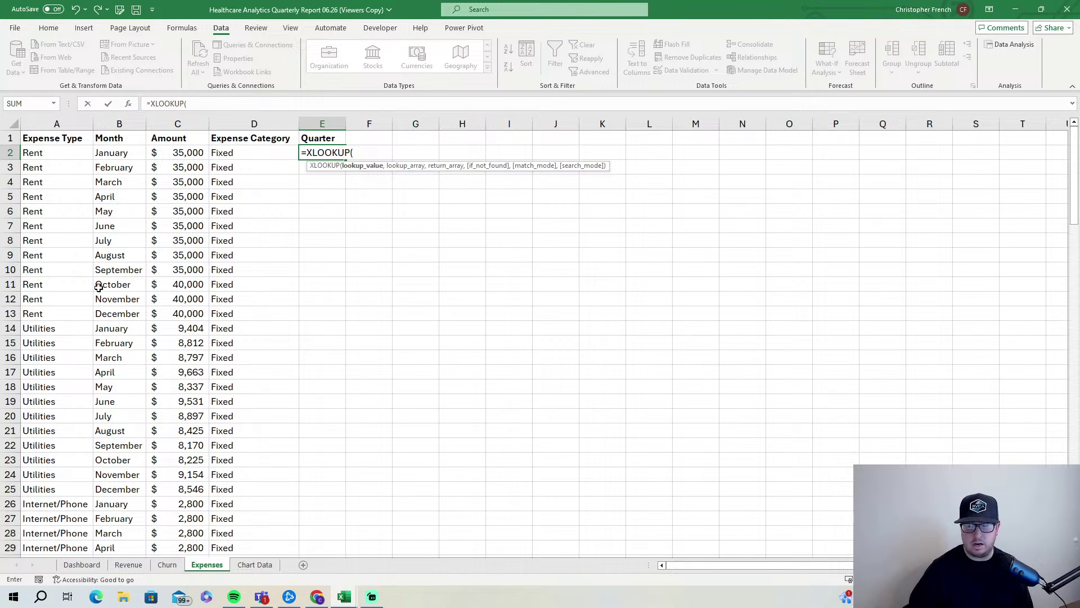
left_click(129, 155)
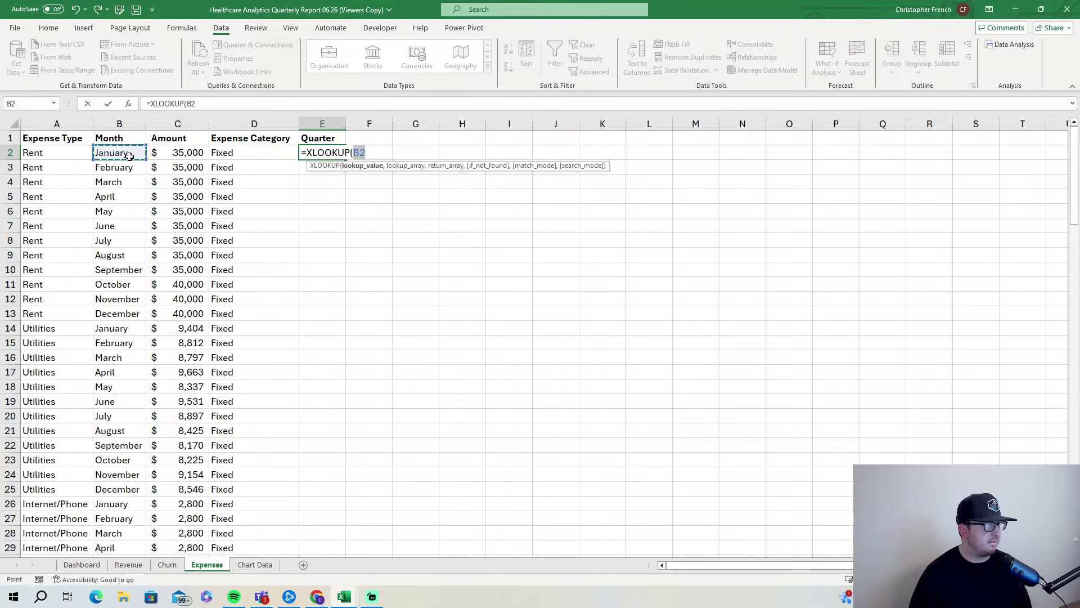
type(",")
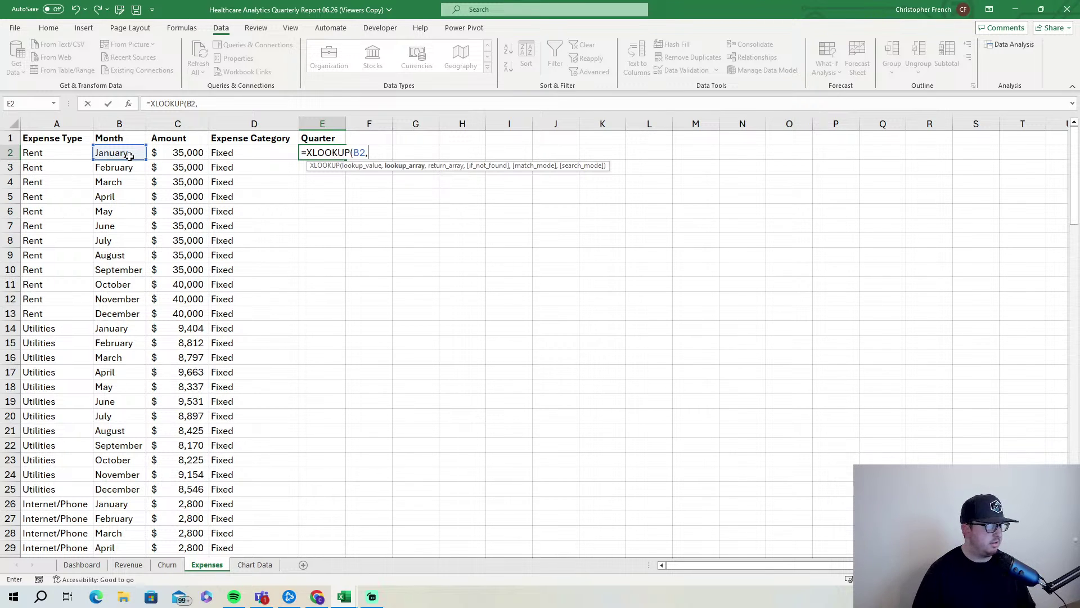
- Finish the Expenses XLOOKUP with the Revenue sheet's column B:B as lookup array and column E:E as return array
left_click(139, 569)
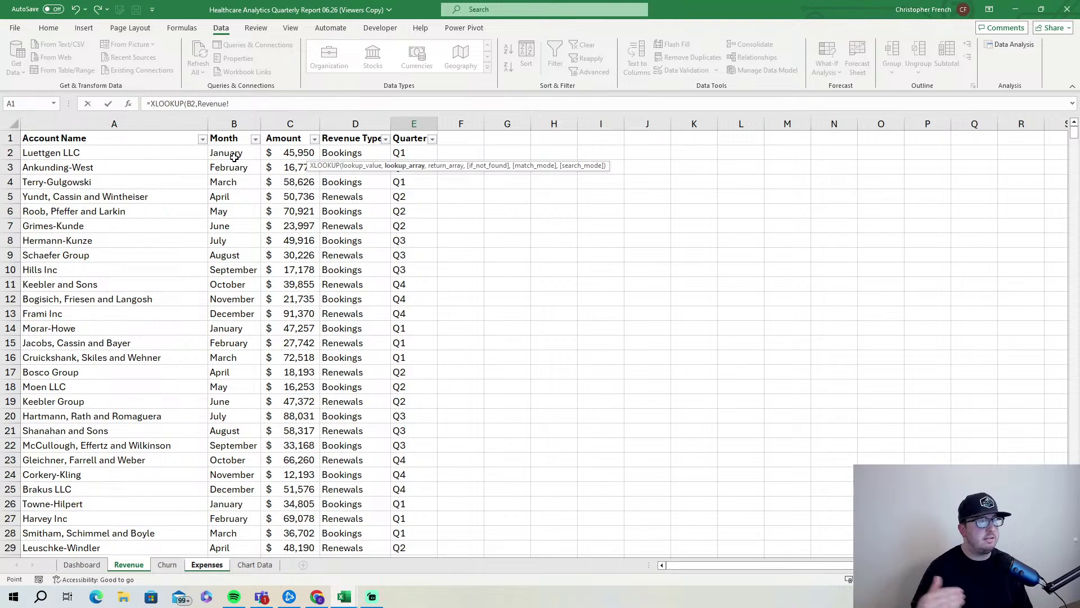
left_click(236, 125)
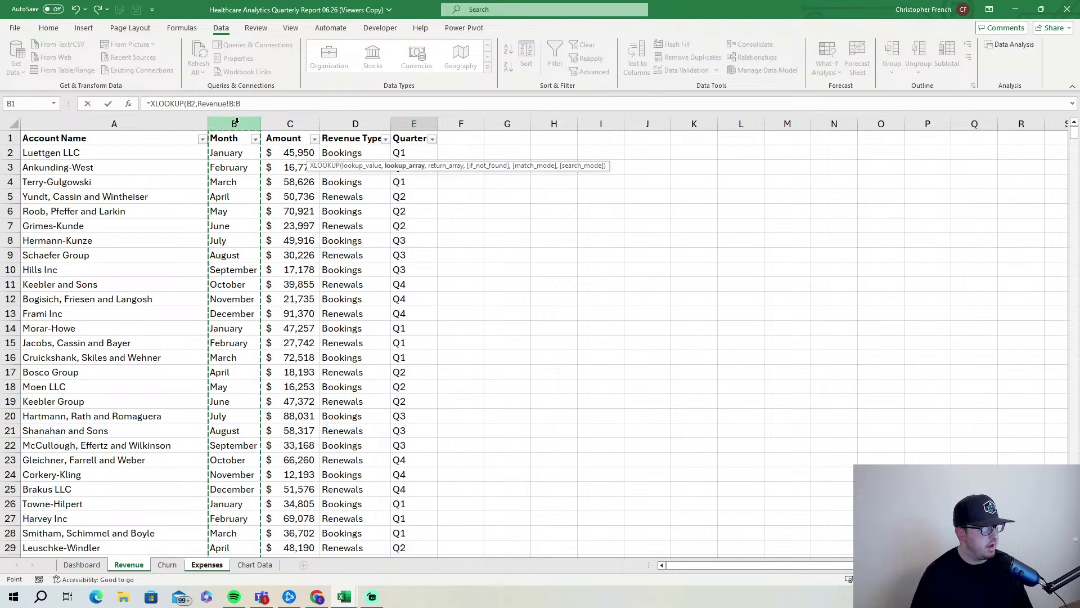
left_click(271, 107)
type(",")
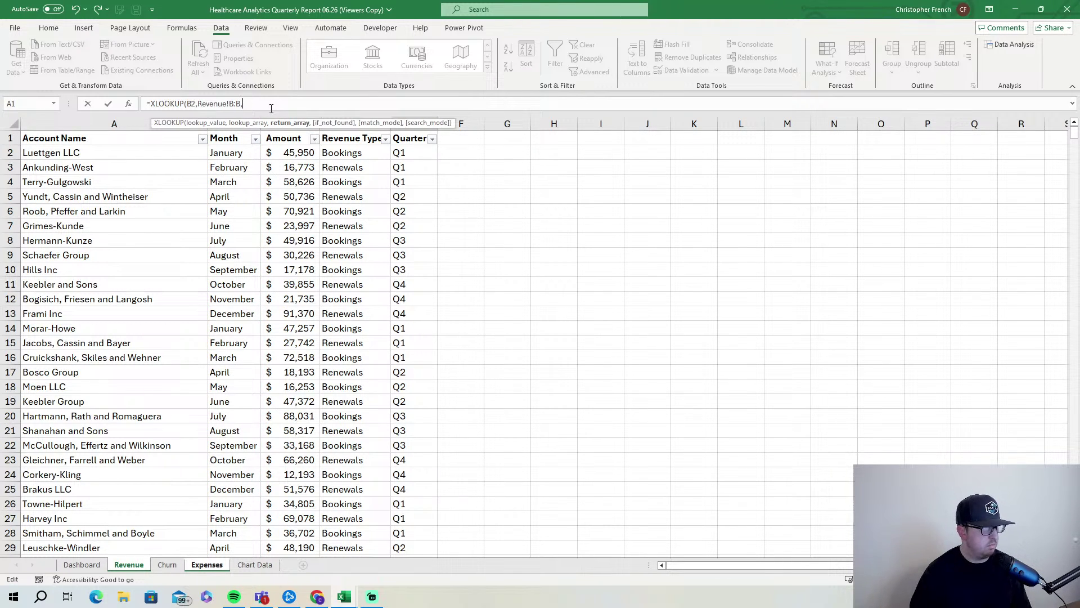
left_click(411, 116)
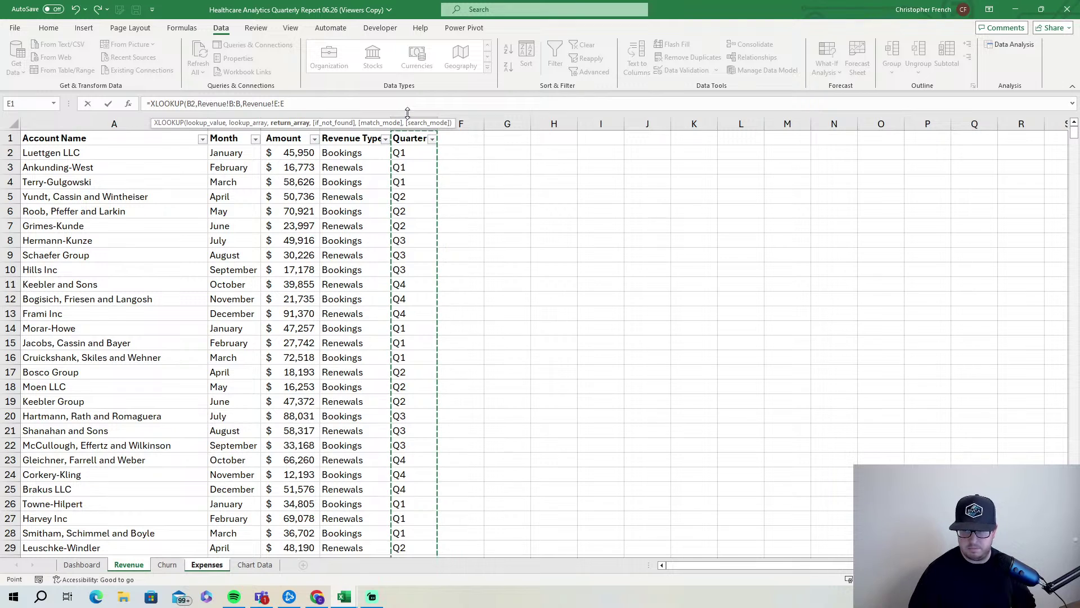
type(")")
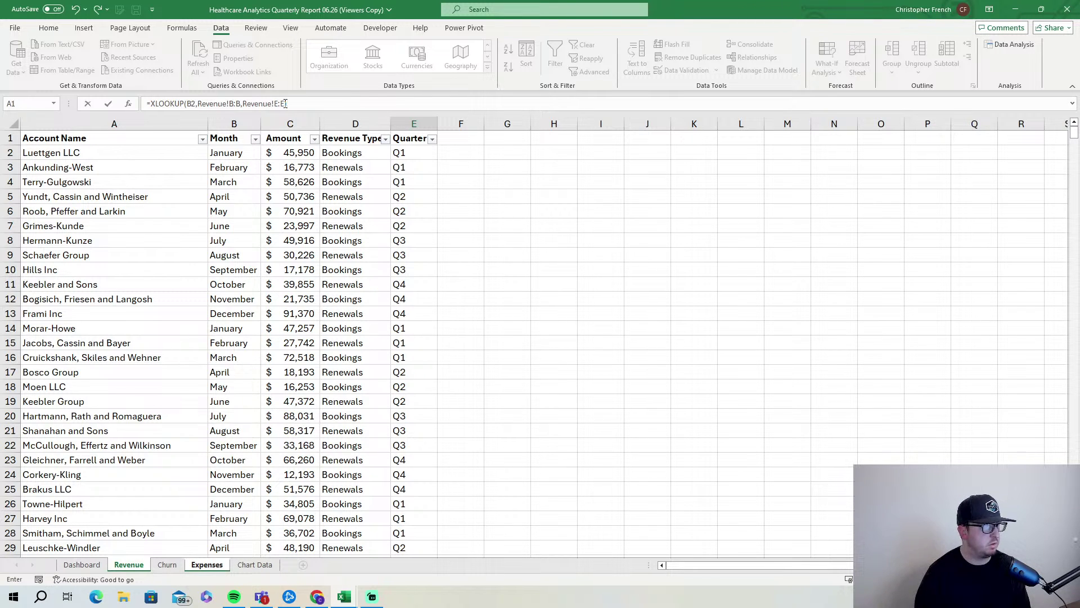
key("Return")
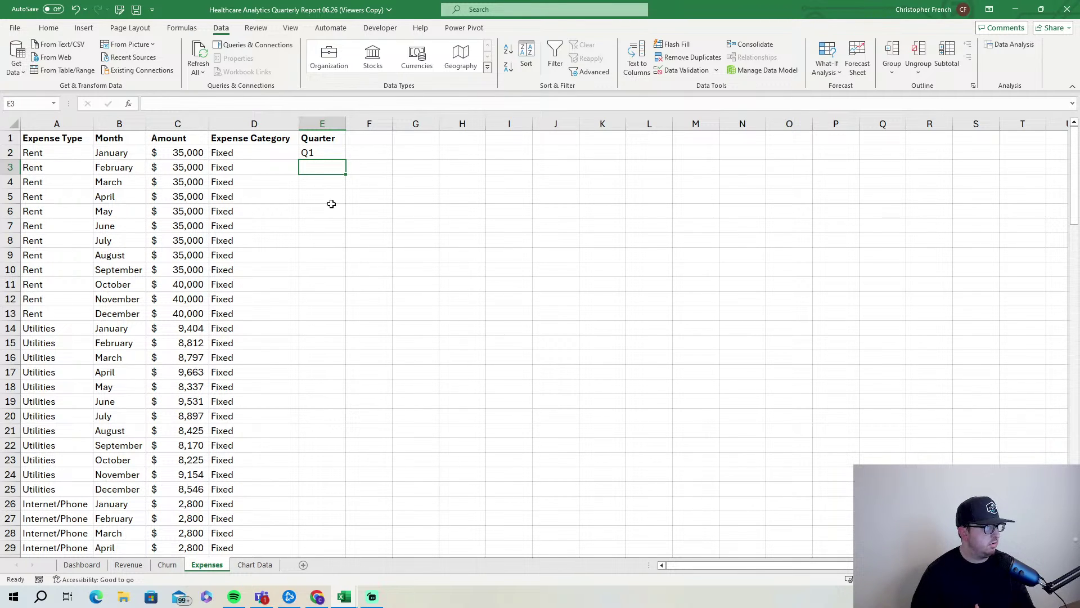
left_click(143, 568)
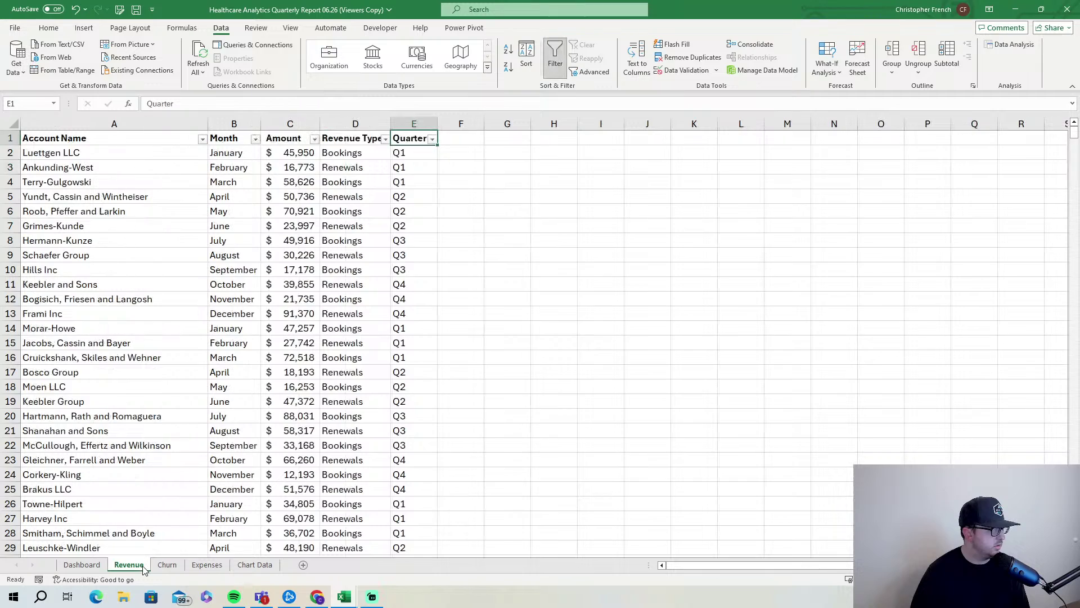
left_click(100, 567)
left_click(126, 570)
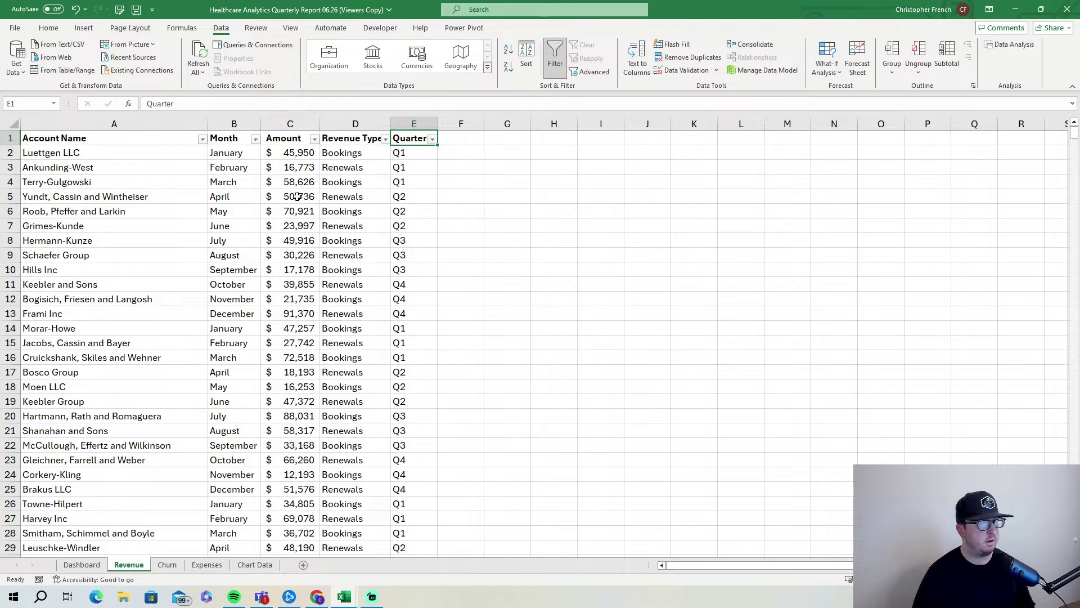
left_click(206, 565)
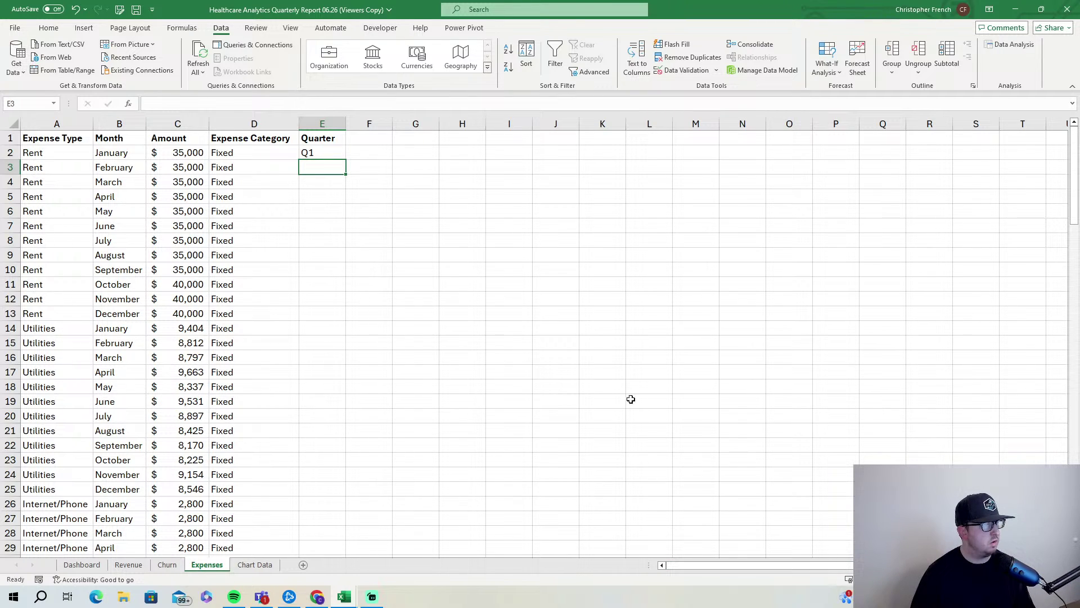
left_click(129, 565)
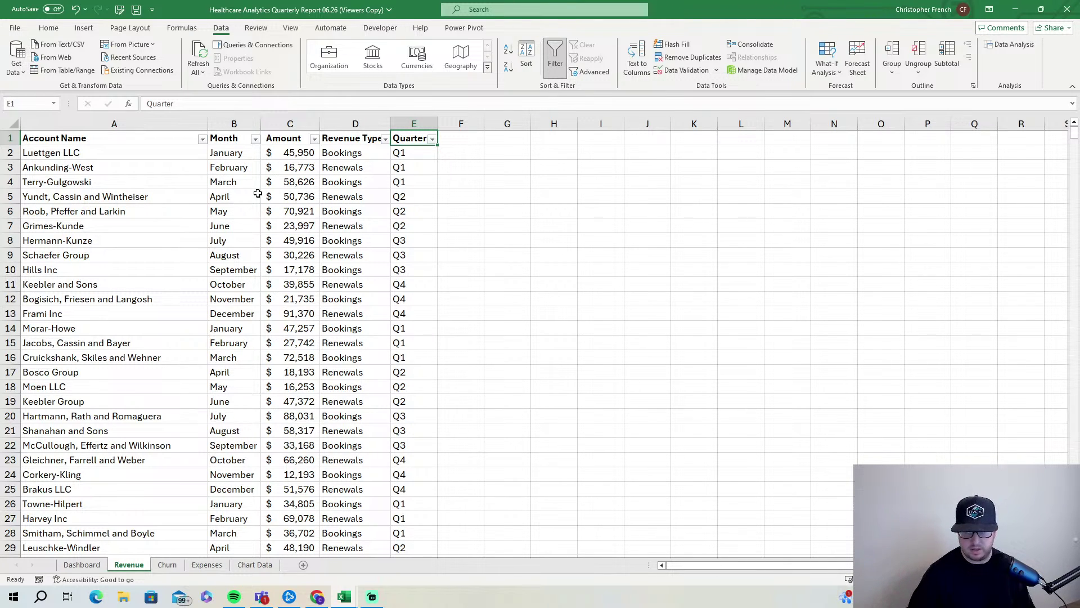
left_click(207, 564)
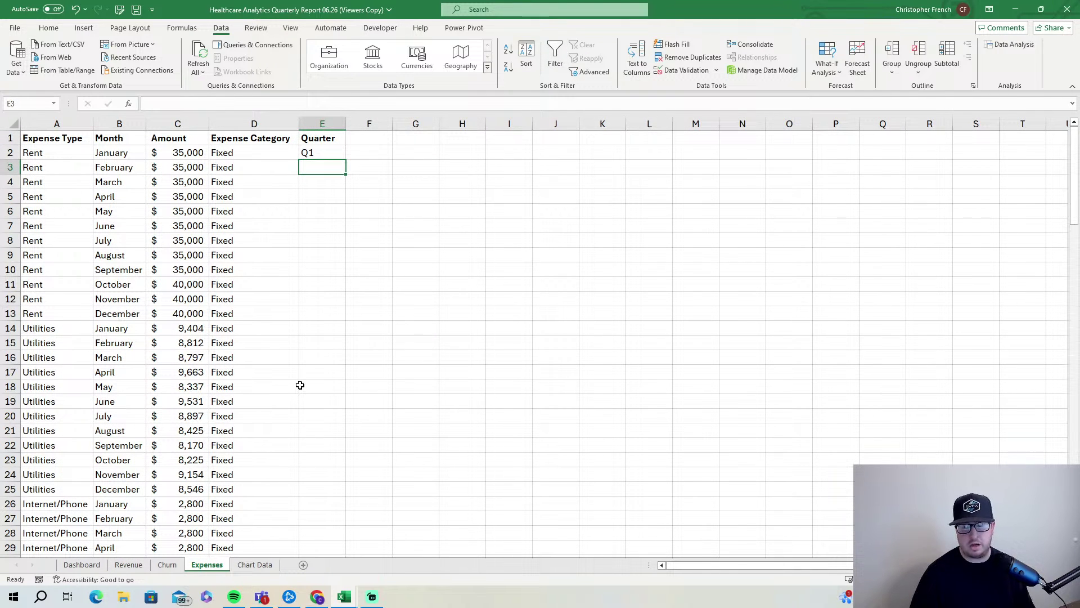
- Start a VLOOKUP formula in E3 of the Expenses sheet with the month in B3 as the lookup value
type("=VL")
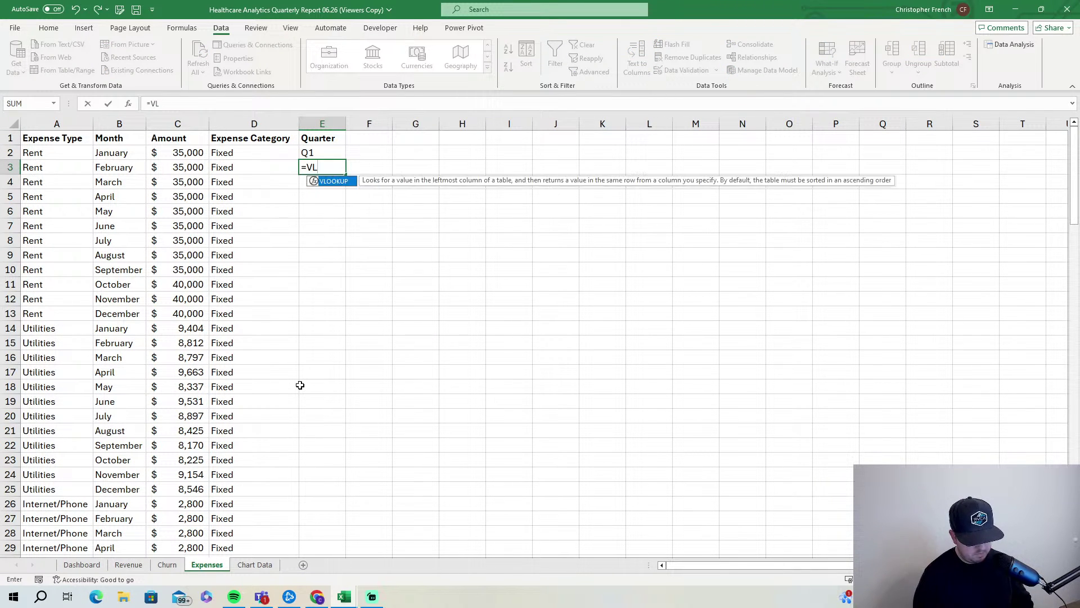
type("OOKUP(")
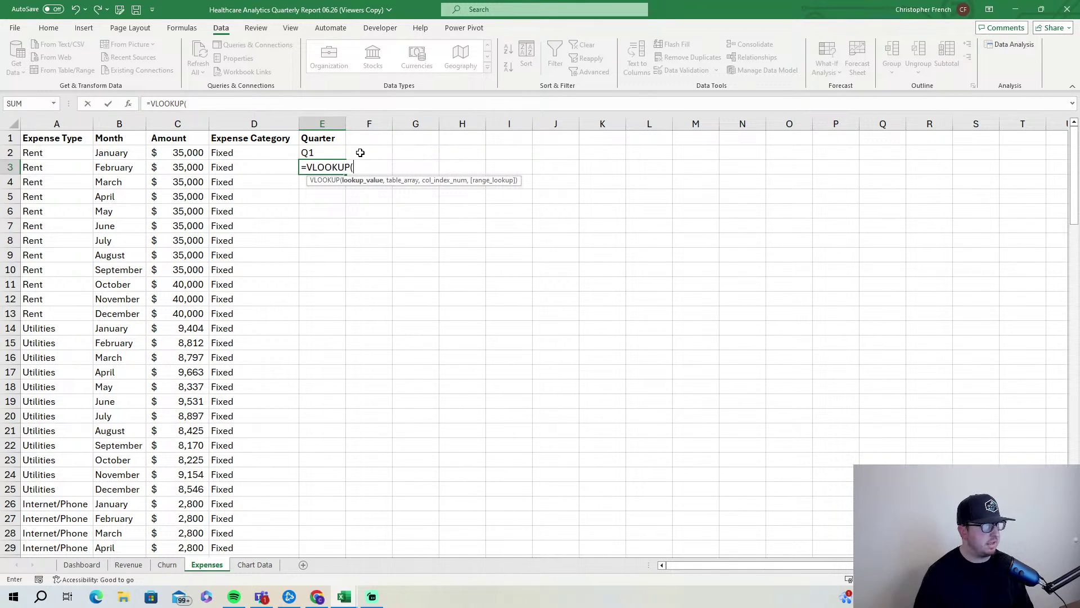
left_click(123, 169)
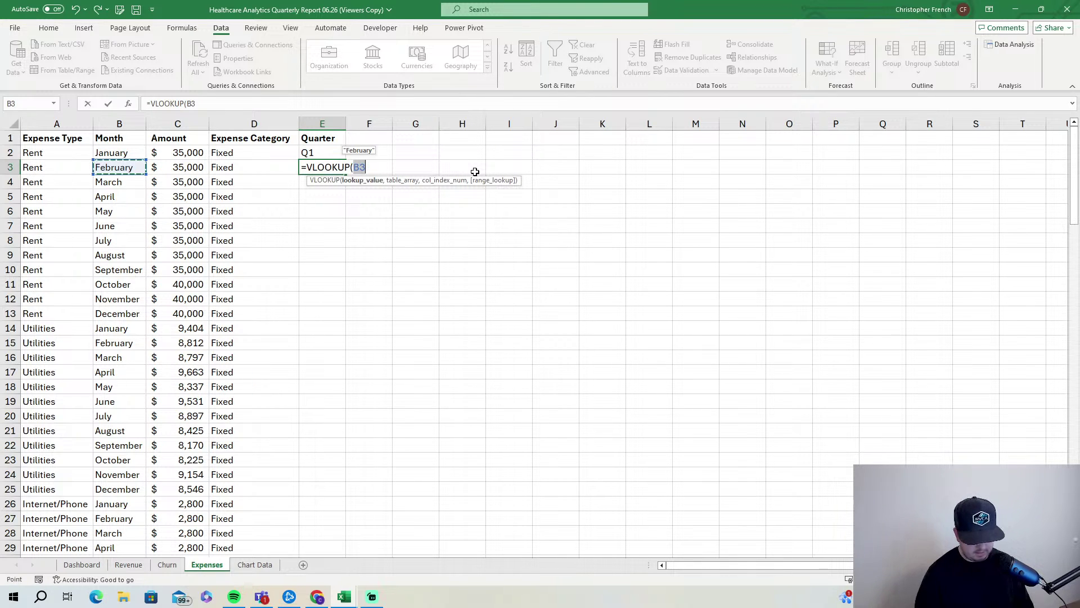
type(",")
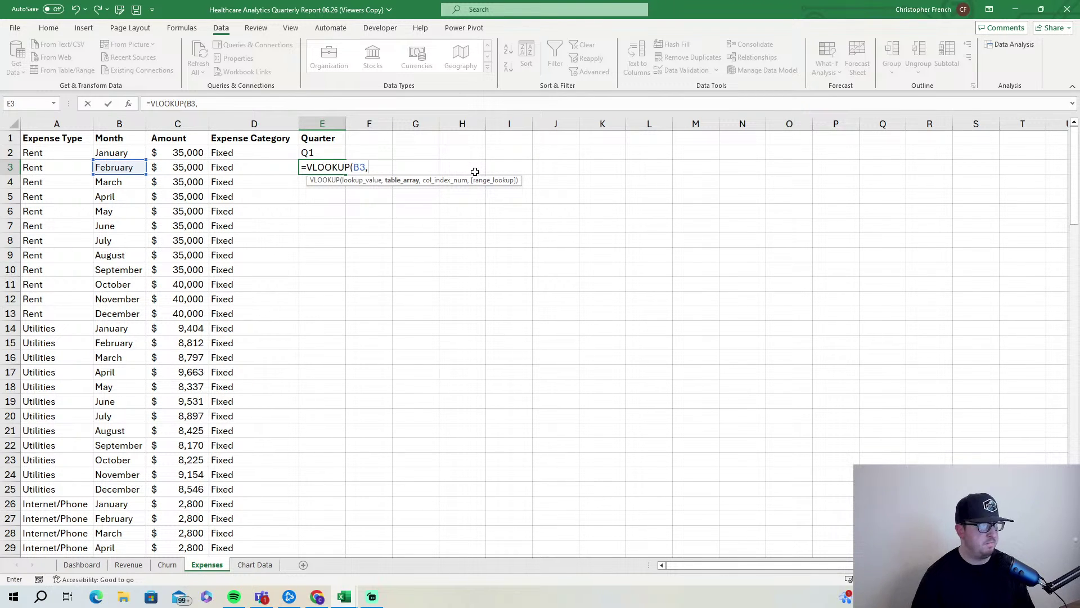